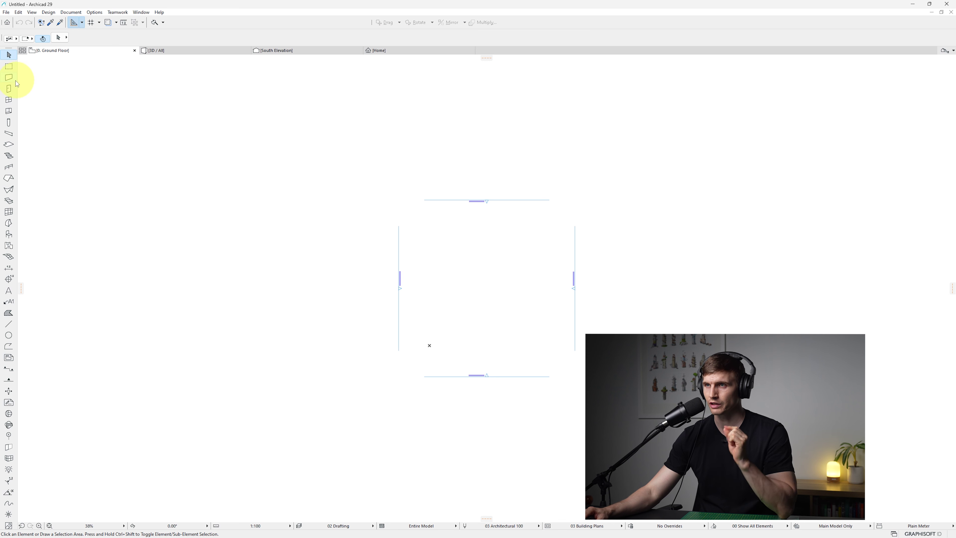
Step: Draw a straight vertical wall 5500 mm long, running downward inside the elevation markers on the ground floor plan
click(11, 79)
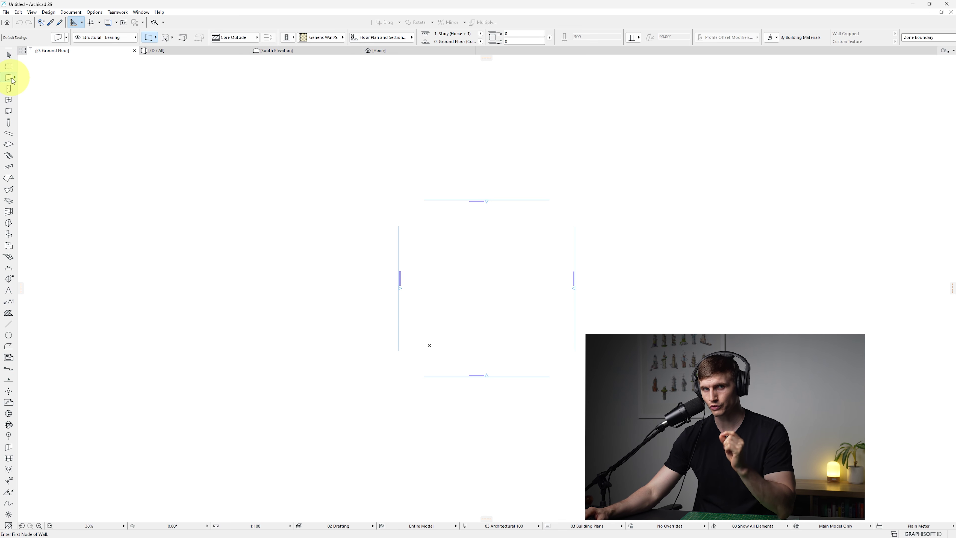
click(426, 248)
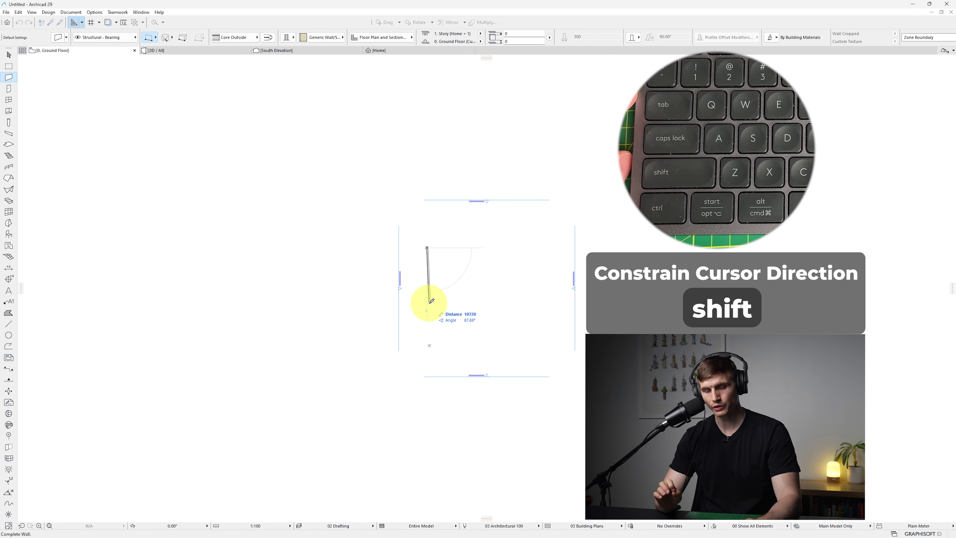
key(shift)
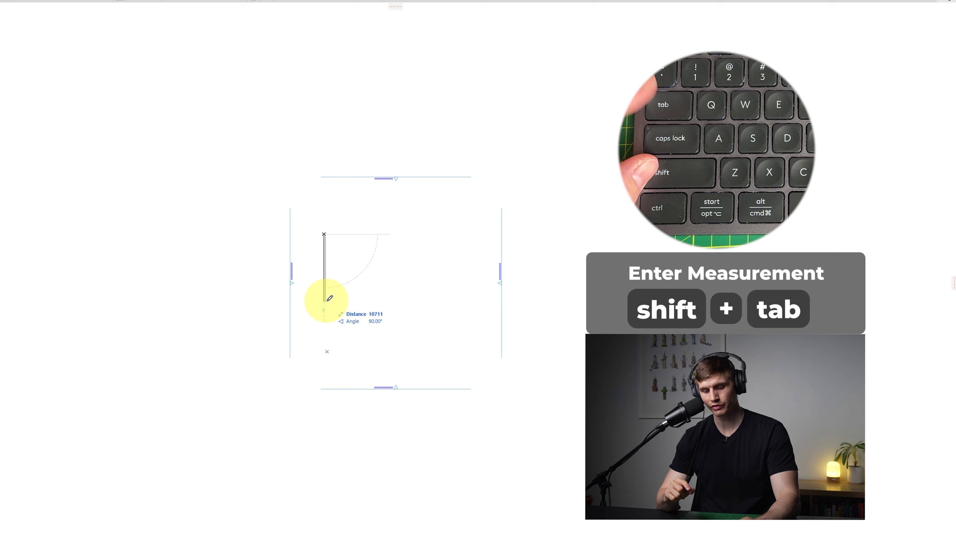
key(shift+Tab)
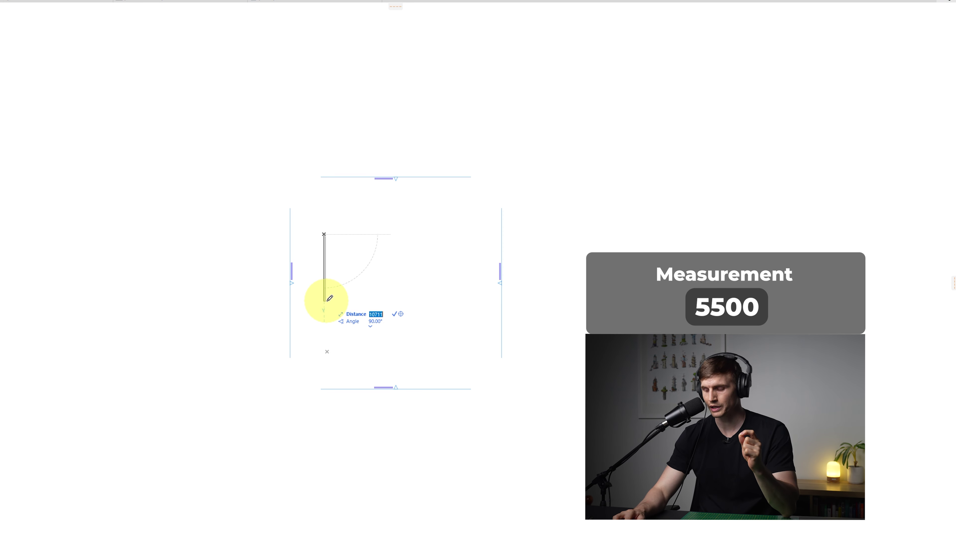
text(5)
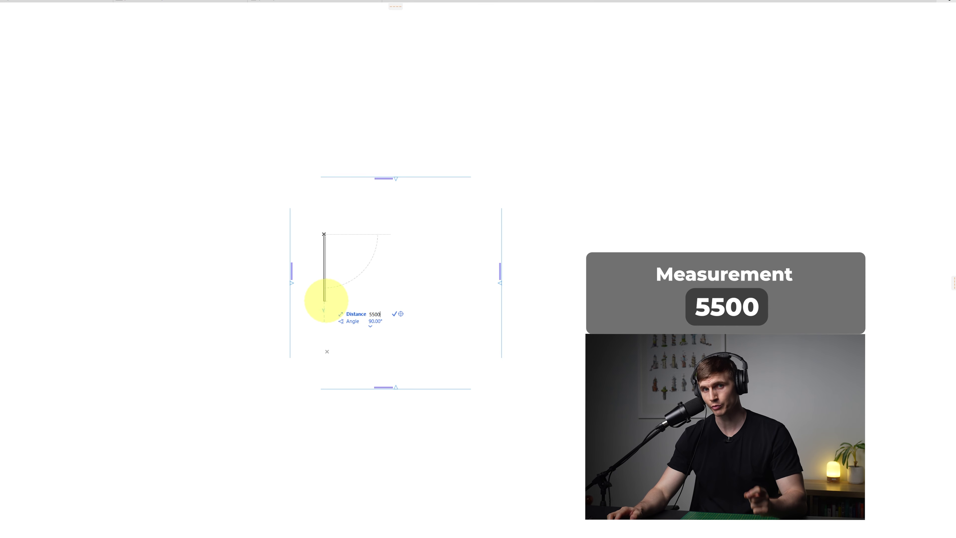
text(500)
key(Return)
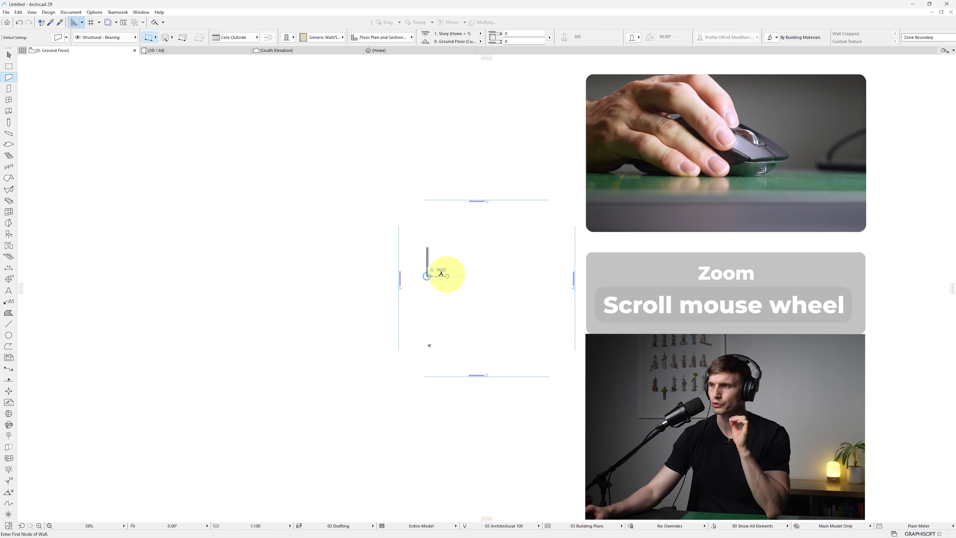
Step: Examine the wall up close in plan and from several angles in 3D, ending back on the ground floor plan
scroll(441, 271, up, 3)
scroll(437, 260, up, 4)
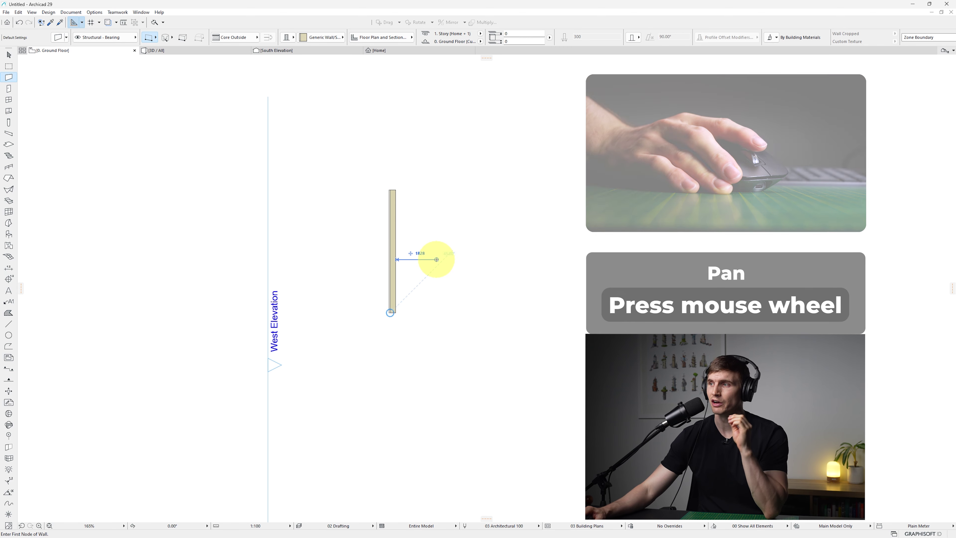
middle_drag(436, 259, 331, 269)
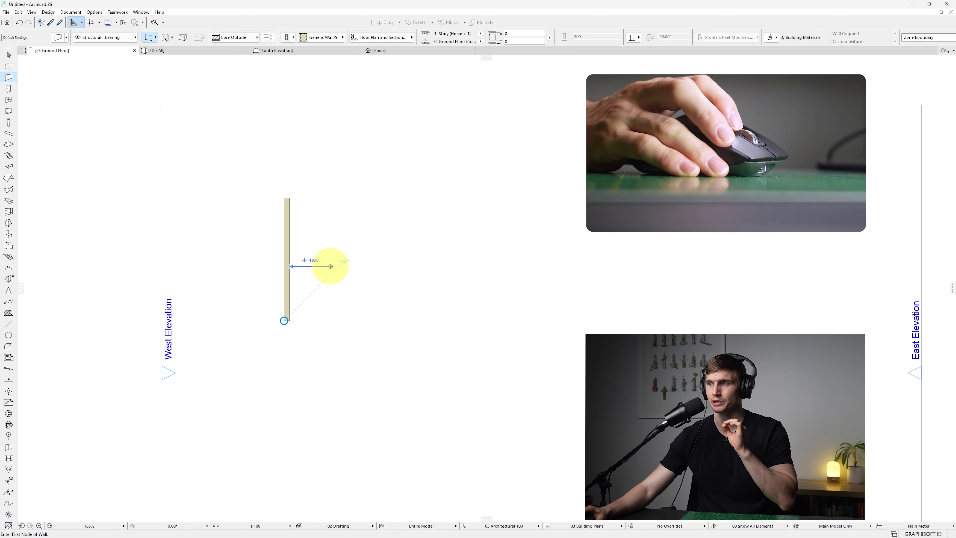
scroll(326, 265, up, 3)
middle_drag(451, 277, 414, 273)
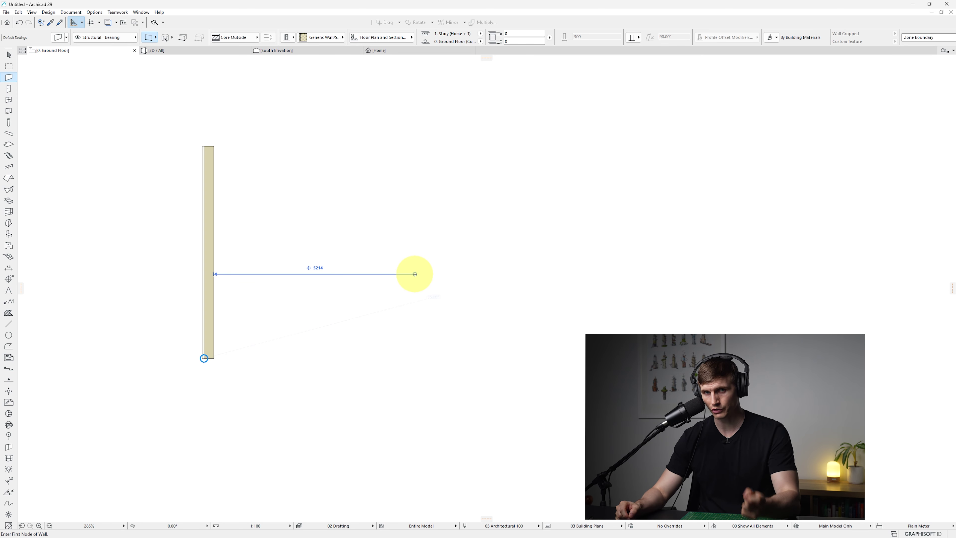
key(F3)
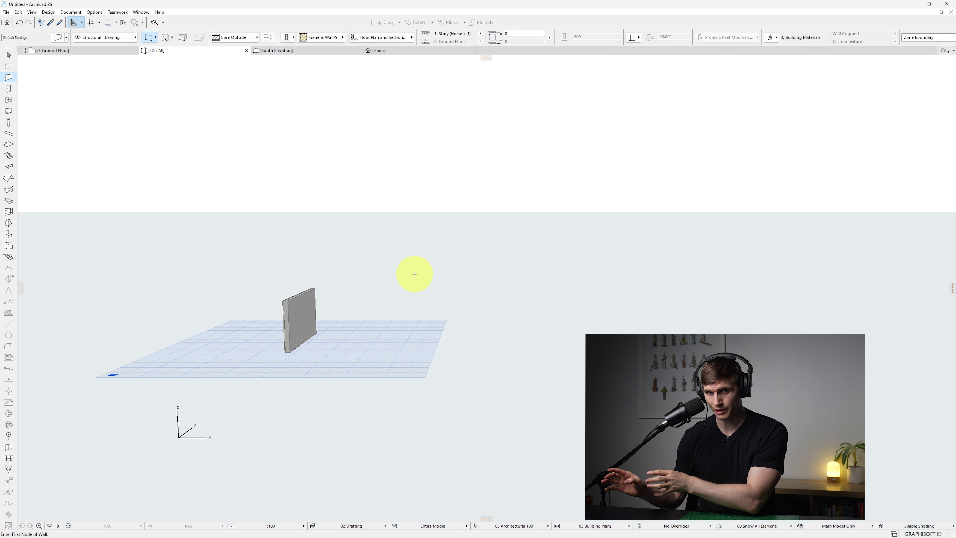
scroll(309, 321, up, 5)
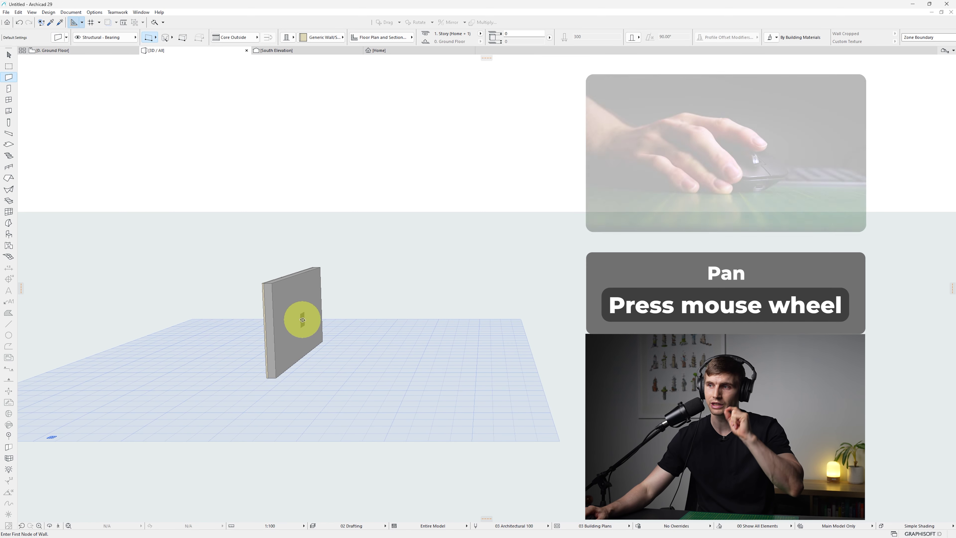
middle_drag(303, 320, 595, 308)
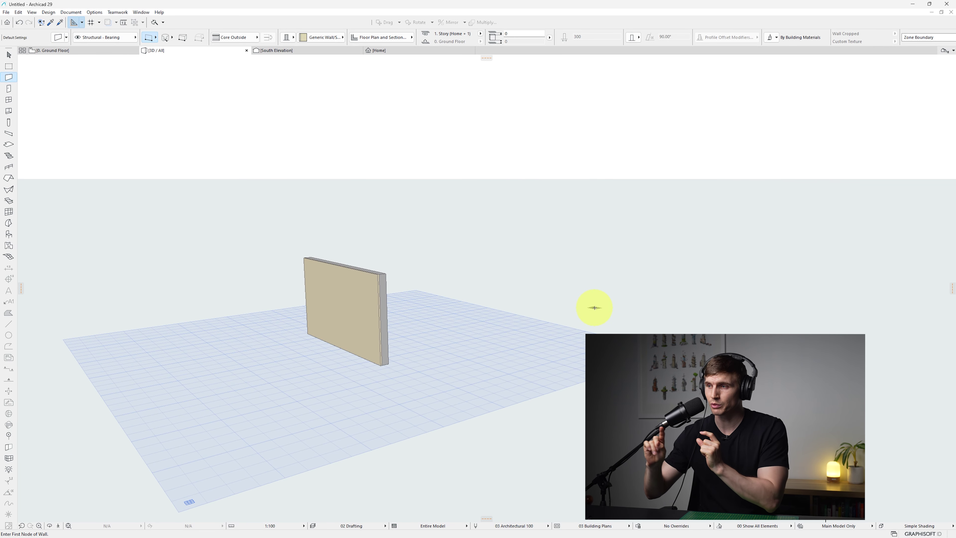
shift+middle_drag(594, 308, 103, 366)
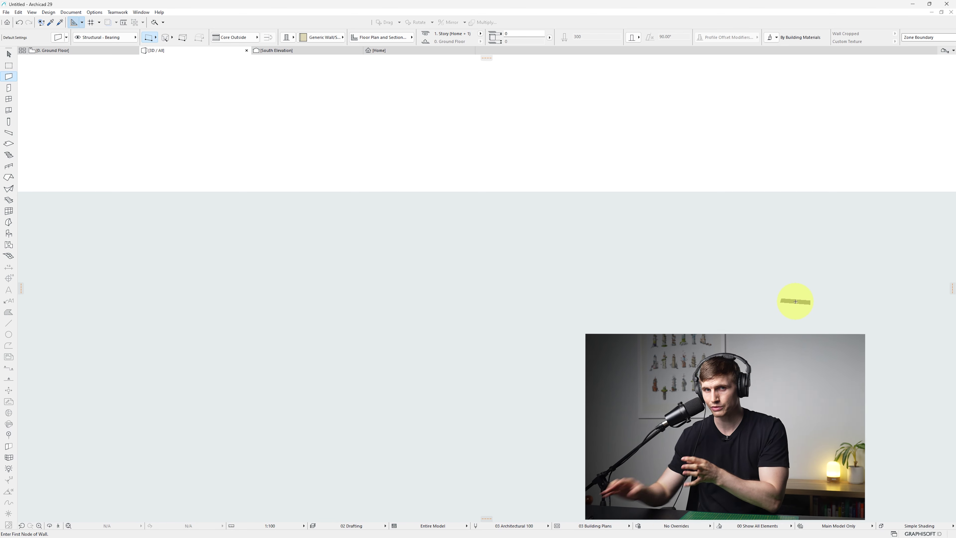
click(70, 528)
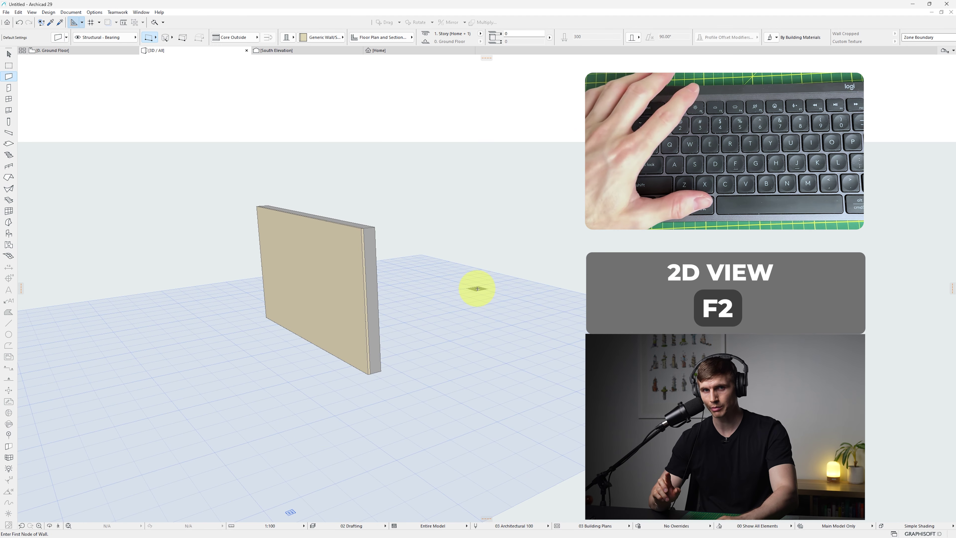
key(F2)
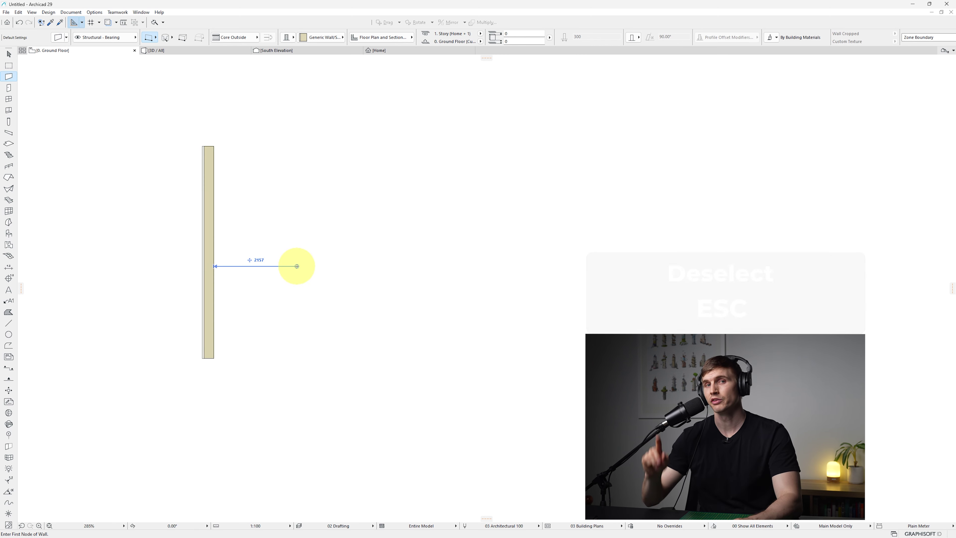
Step: Change the existing vertical wall's structure to Basic and deselect it
key(Escape)
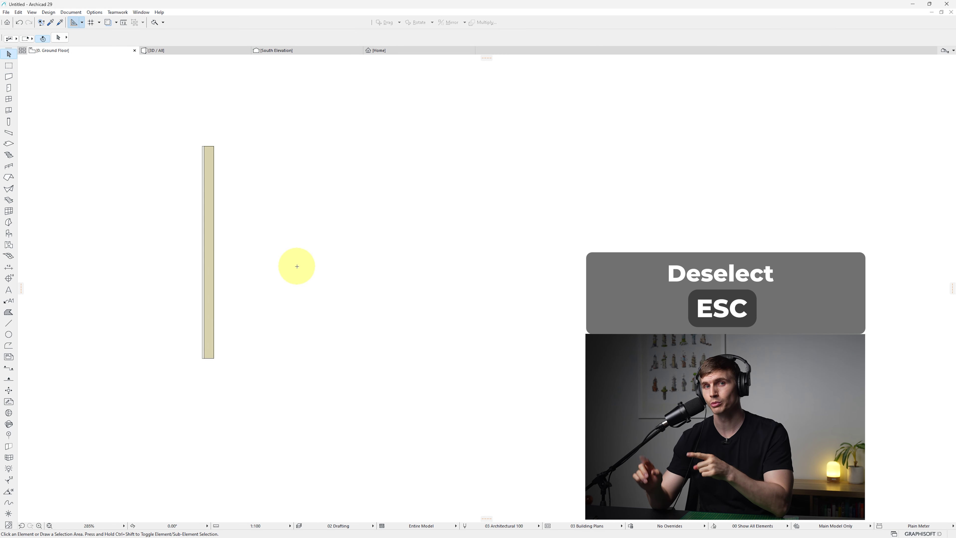
click(214, 265)
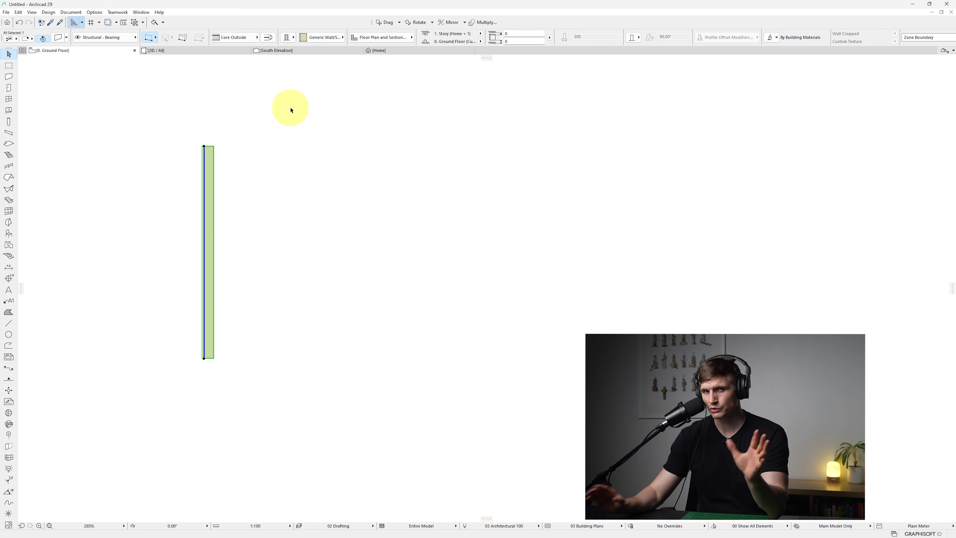
click(292, 37)
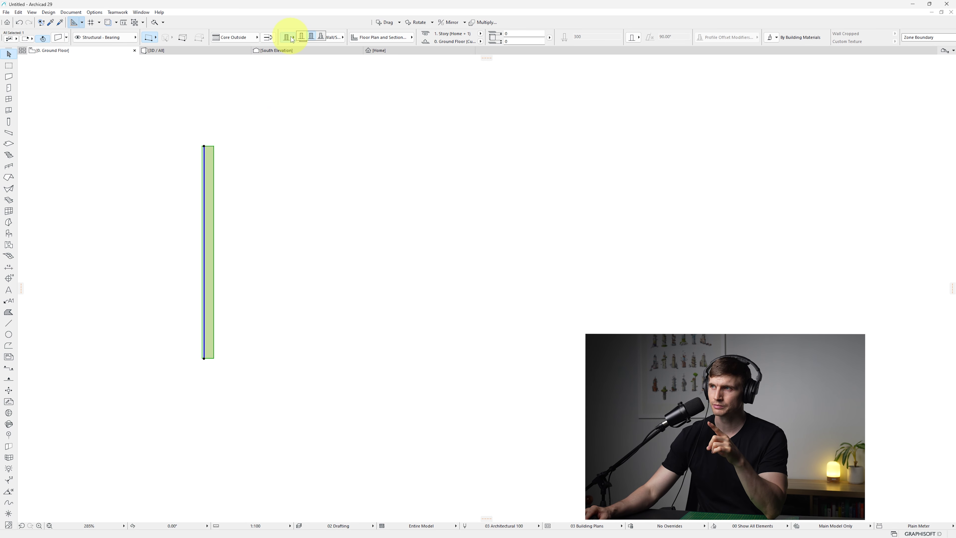
click(301, 37)
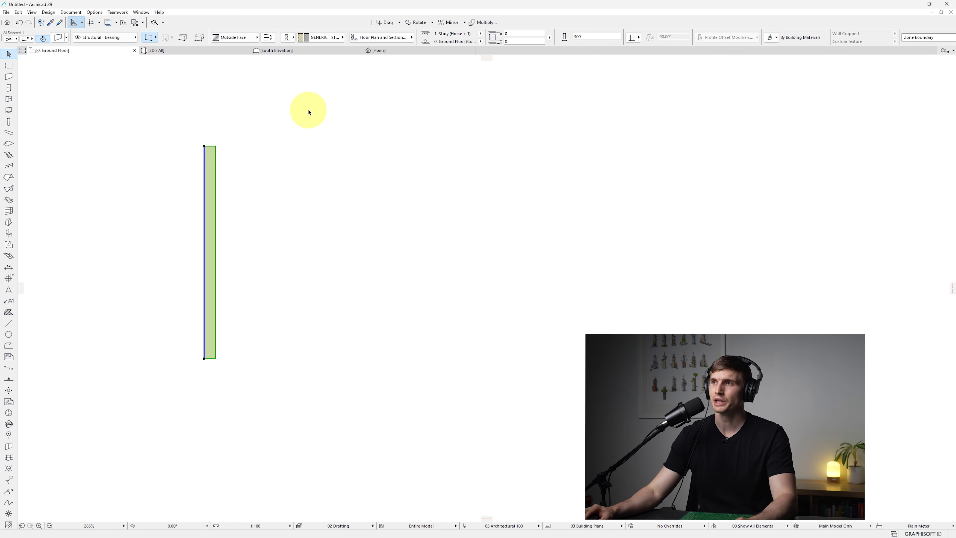
key(Escape)
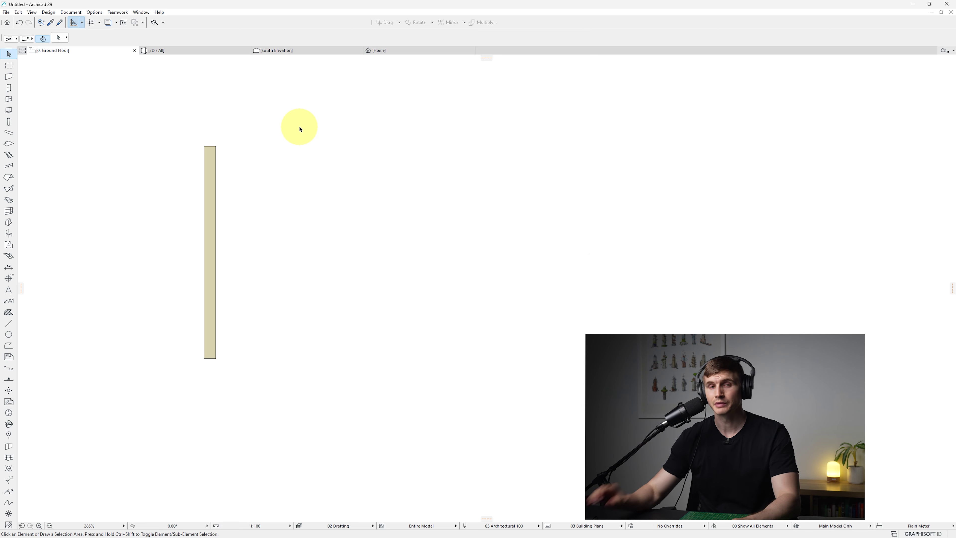
Step: Pick up the vertical wall's settings and draw a 7500 mm horizontal wall to the right from its lower outer corner
key(alt)
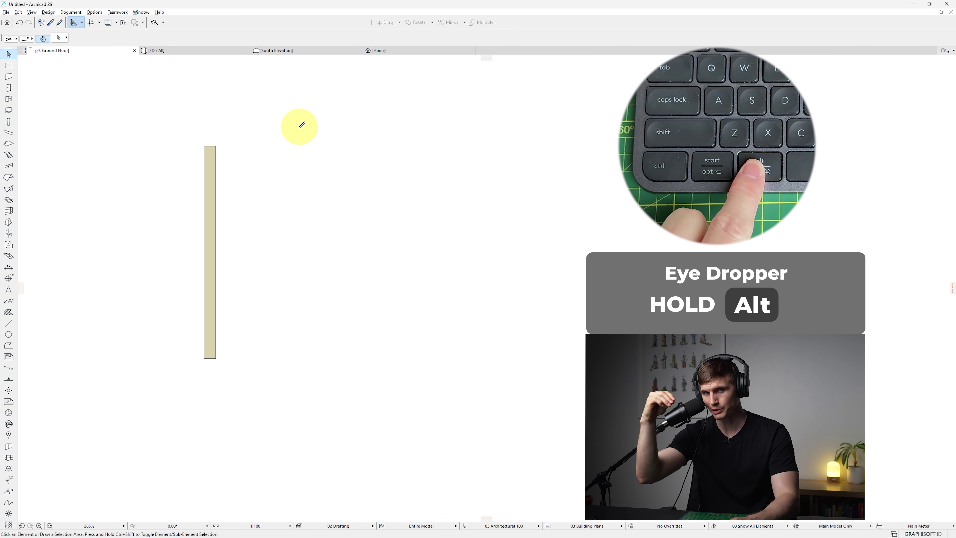
alt+click(217, 165)
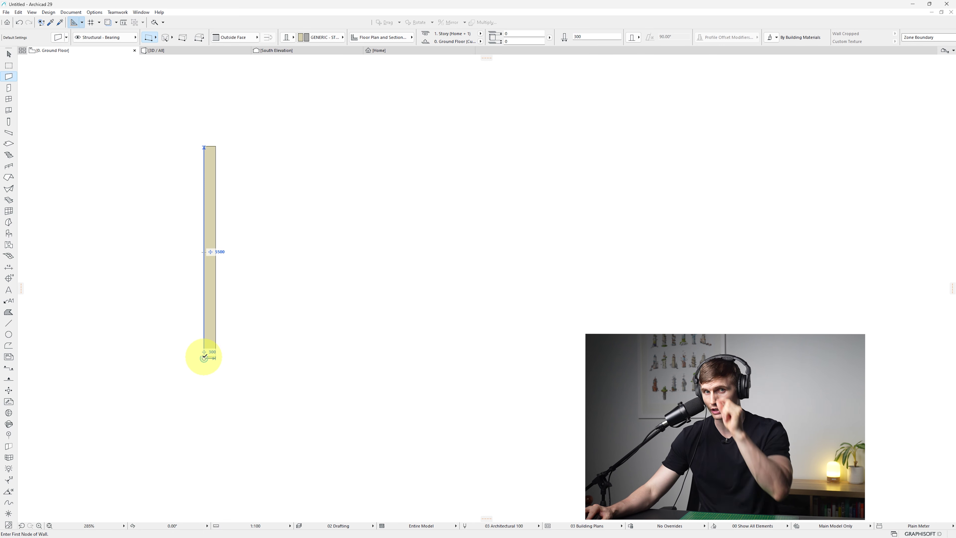
click(204, 357)
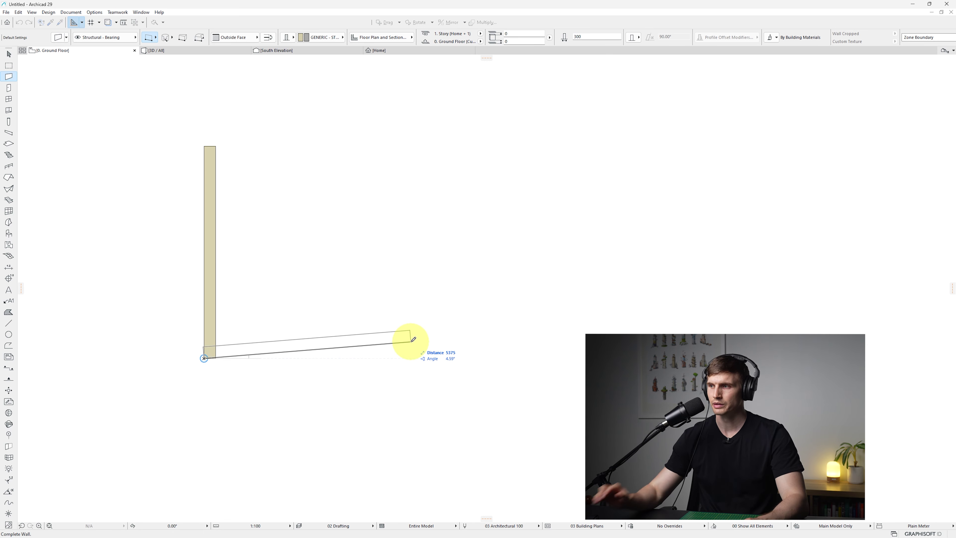
key(shift)
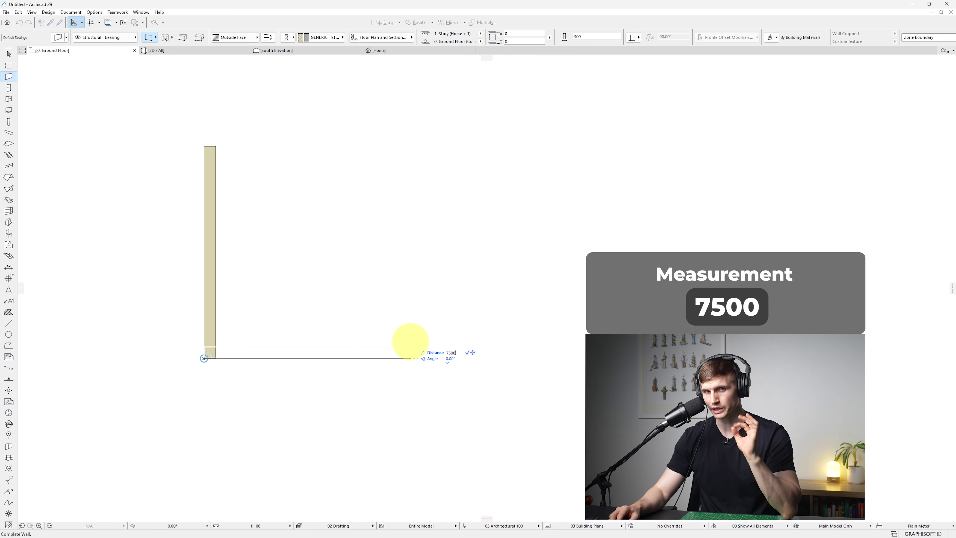
key(Return)
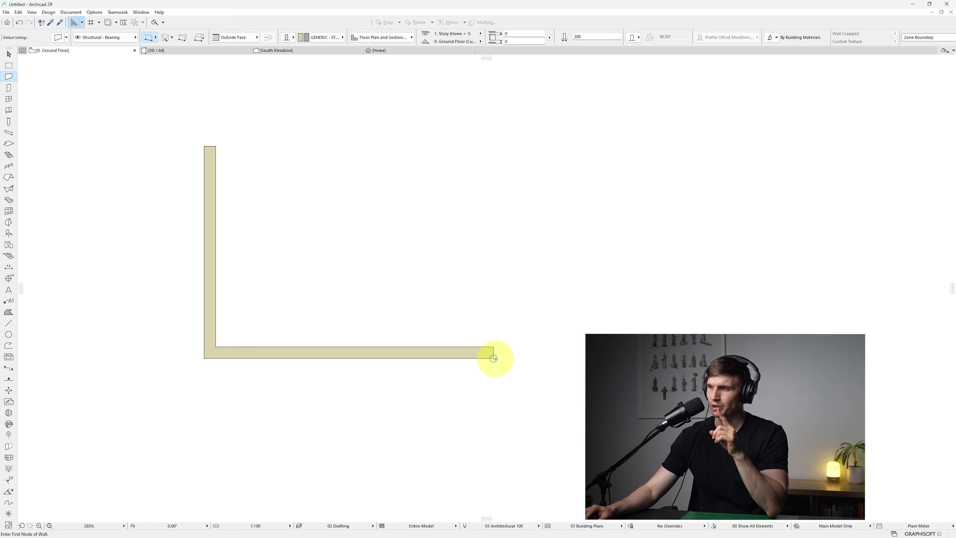
Step: Draw a 7000 mm vertical wall upward from the right outer end of the horizontal wall
click(494, 358)
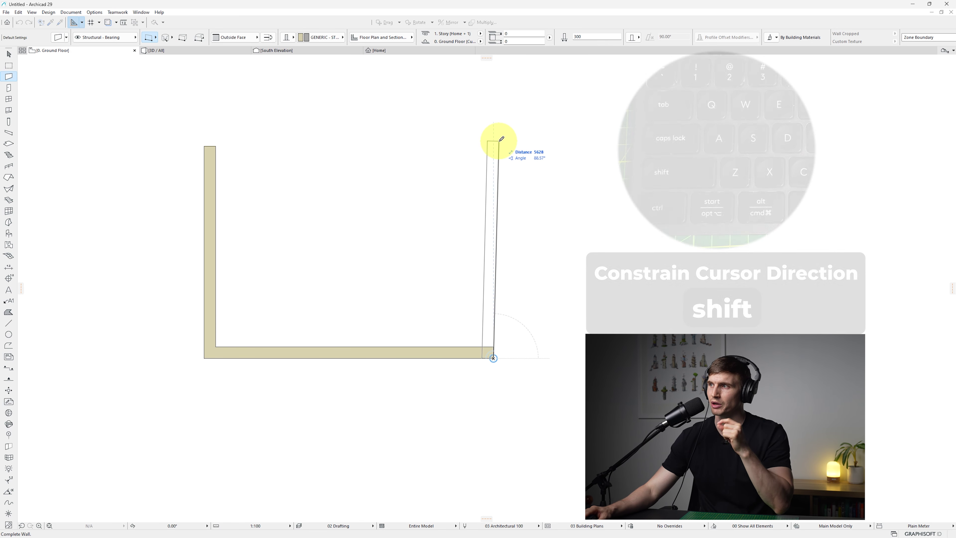
key(shift)
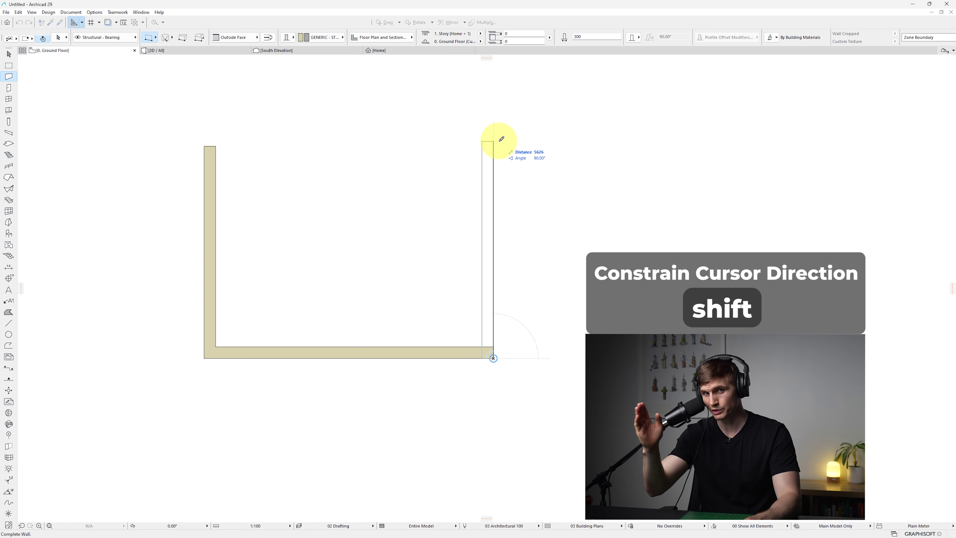
key(shift+Tab)
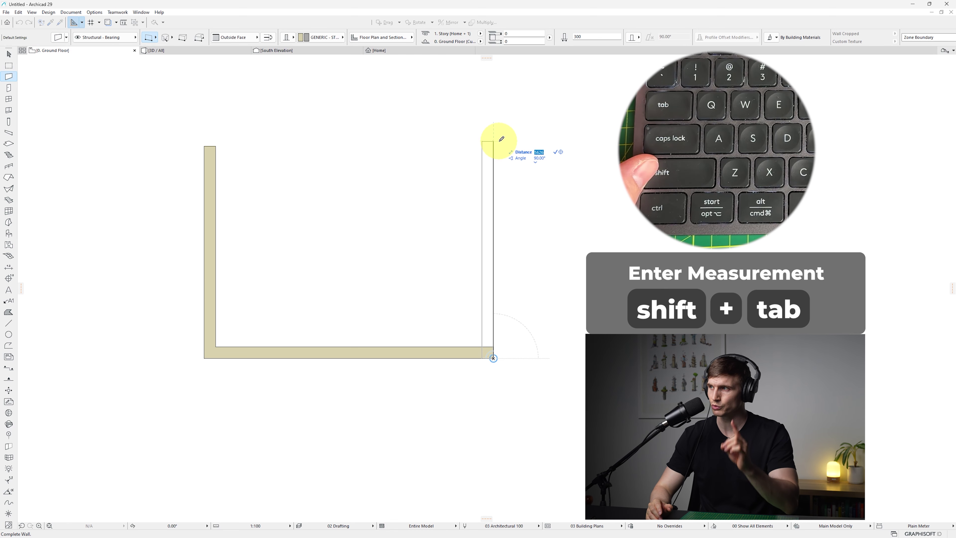
text(7000)
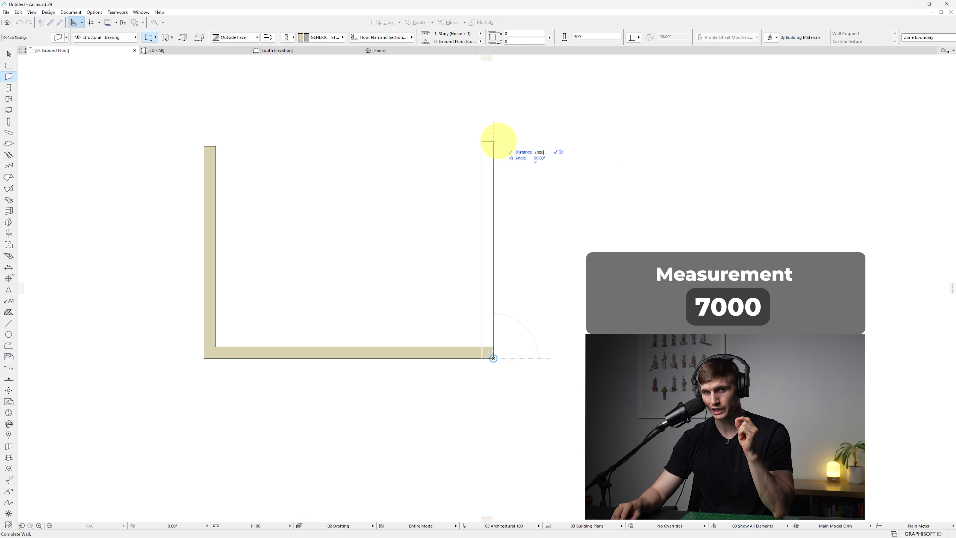
key(Return)
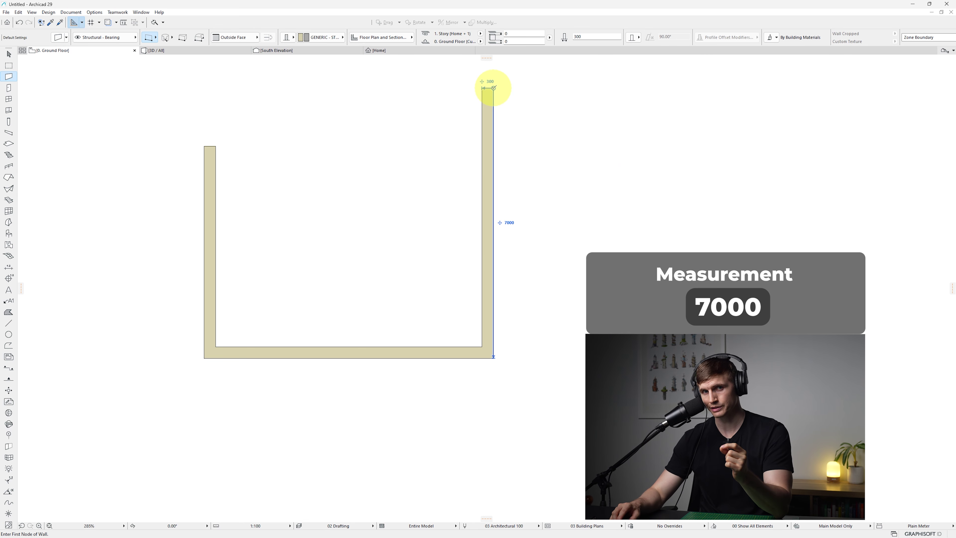
Step: Draw a 2950 mm horizontal wall to the left from the upper end of the 7000 mm wall, without continuing into another segment
click(494, 88)
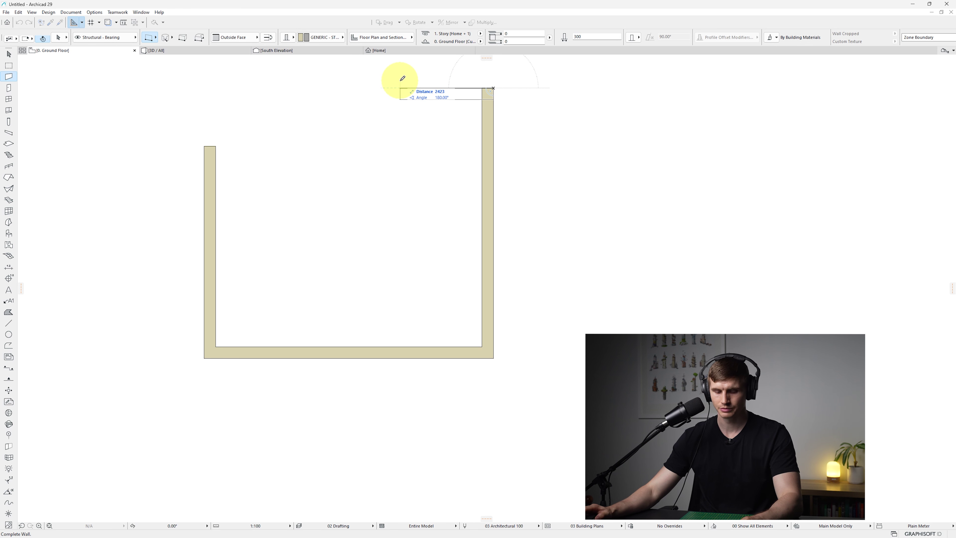
key(Tab)
text(2950)
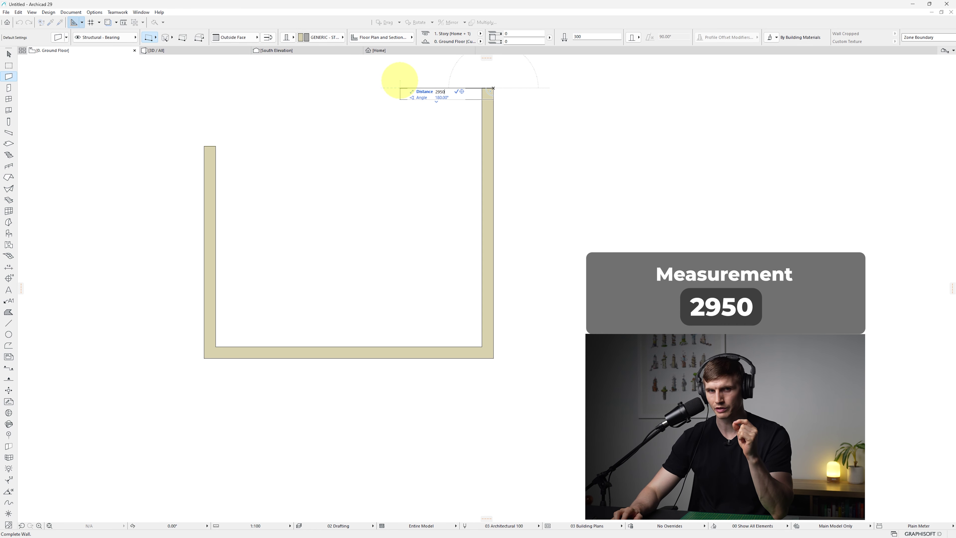
key(Return)
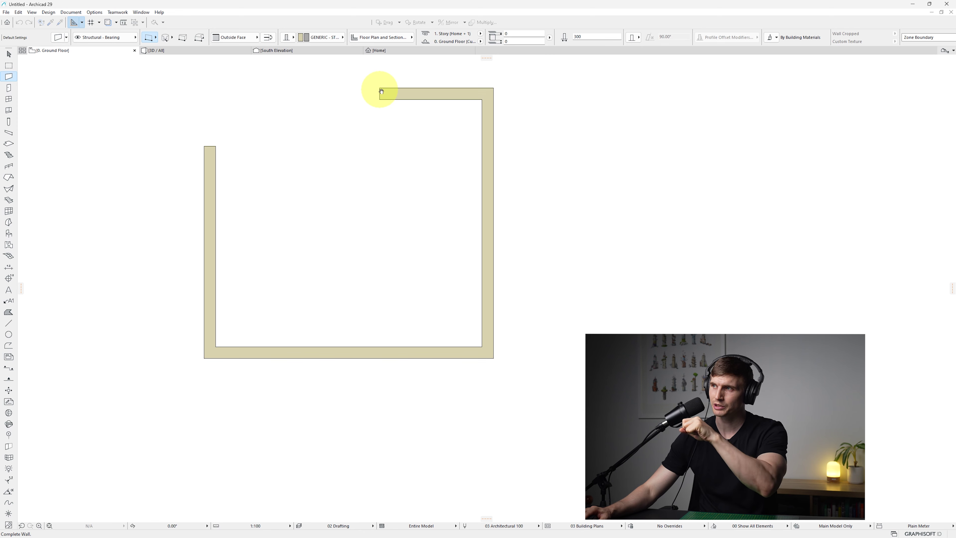
mouse_move(381, 87)
middle_down()
mouse_move(348, 122)
mouse_move(321, 131)
middle_up()
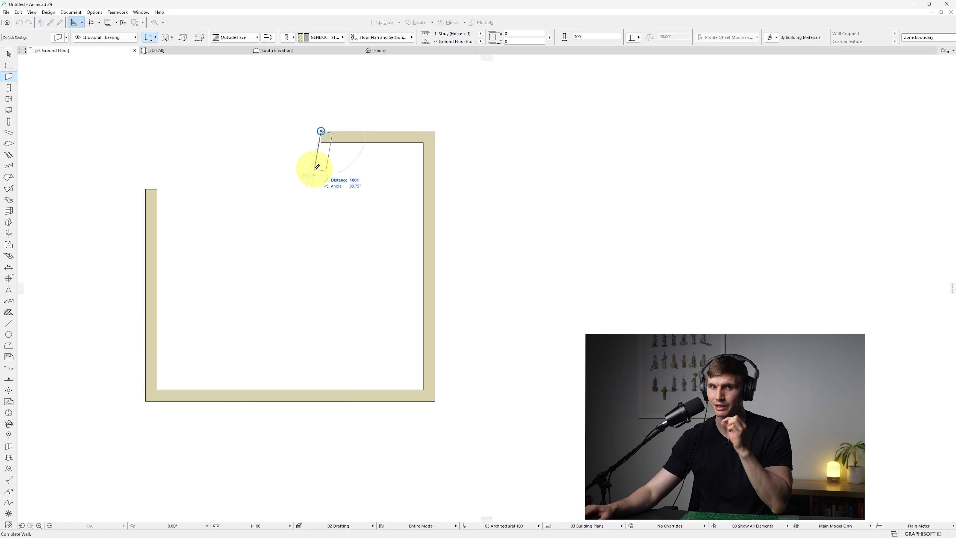
key(Escape)
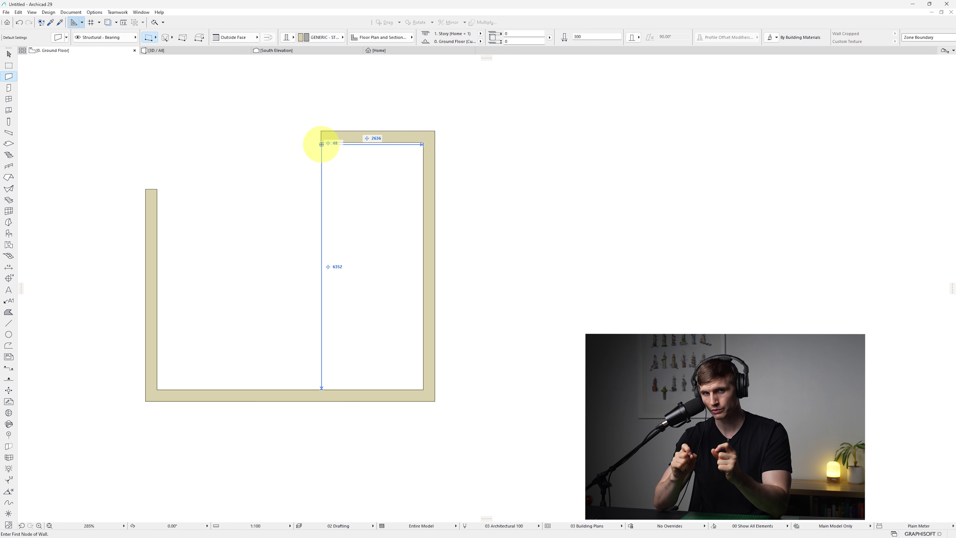
Step: Draw a wall down from the 2950 mm wall's free end to the left wall's upper level, and close the outline with a 4550 mm horizontal wall
click(321, 131)
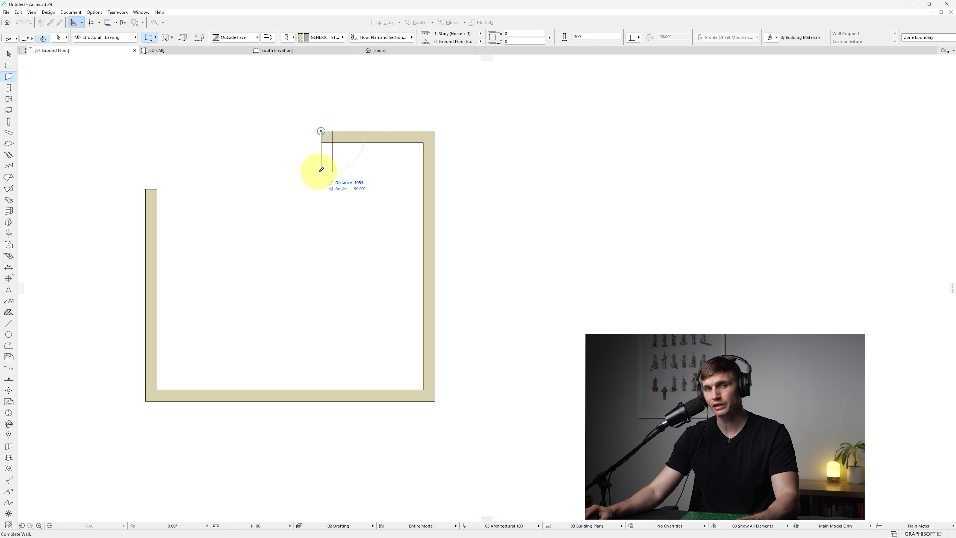
click(147, 186)
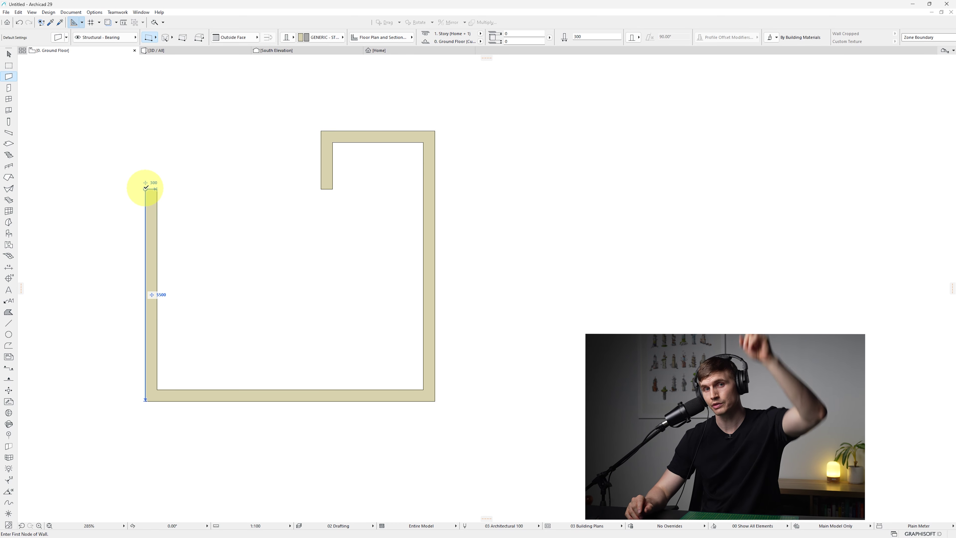
click(322, 189)
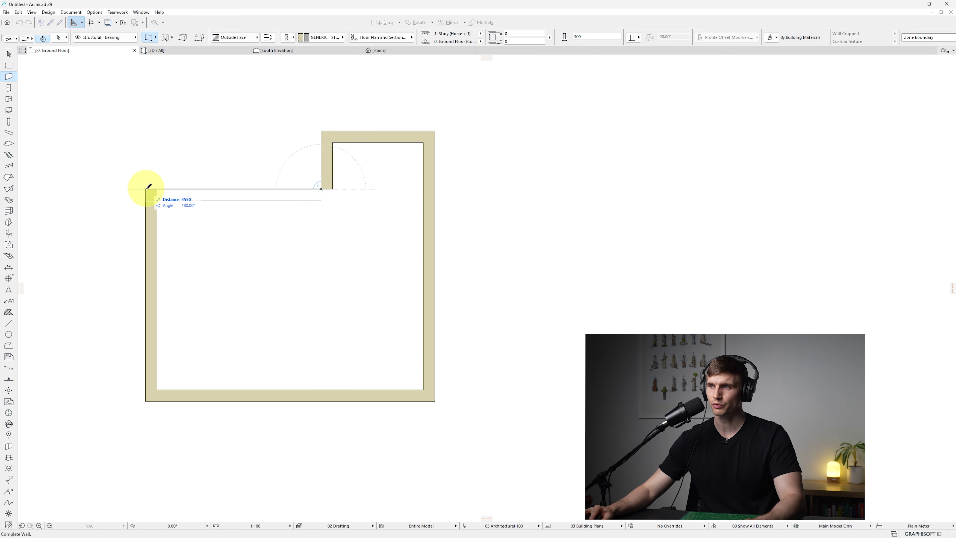
click(146, 189)
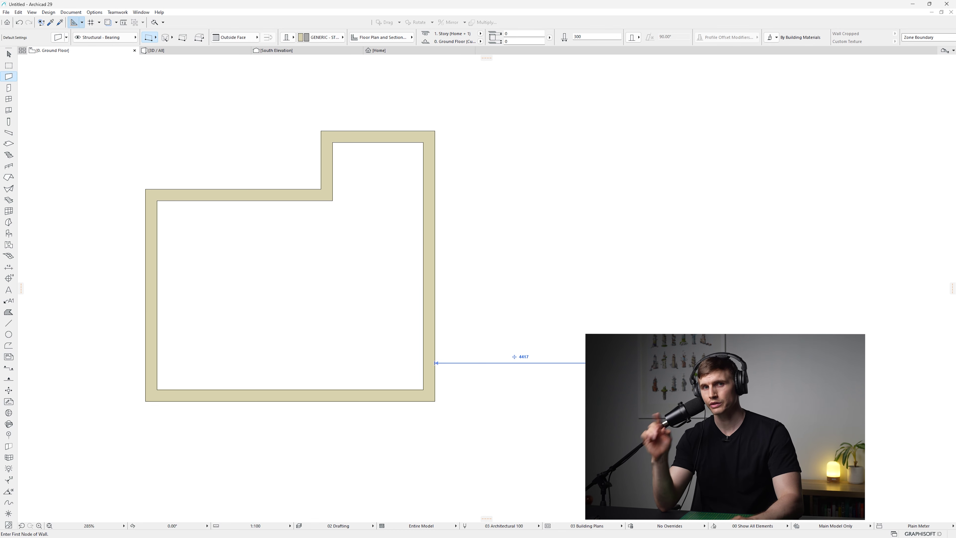
key(Escape)
Step: Select all the exterior walls, set their thickness to 250 mm, and deselect them
click(475, 100)
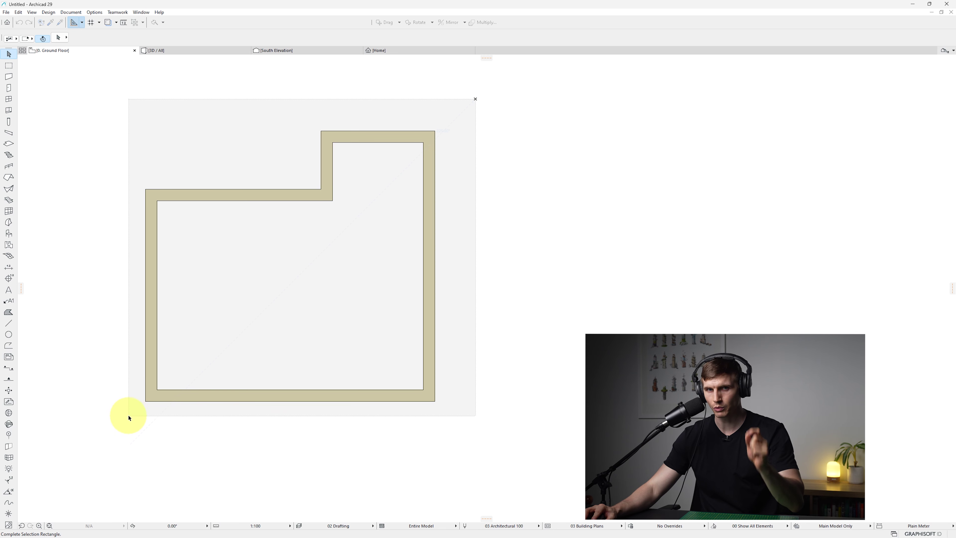
click(118, 422)
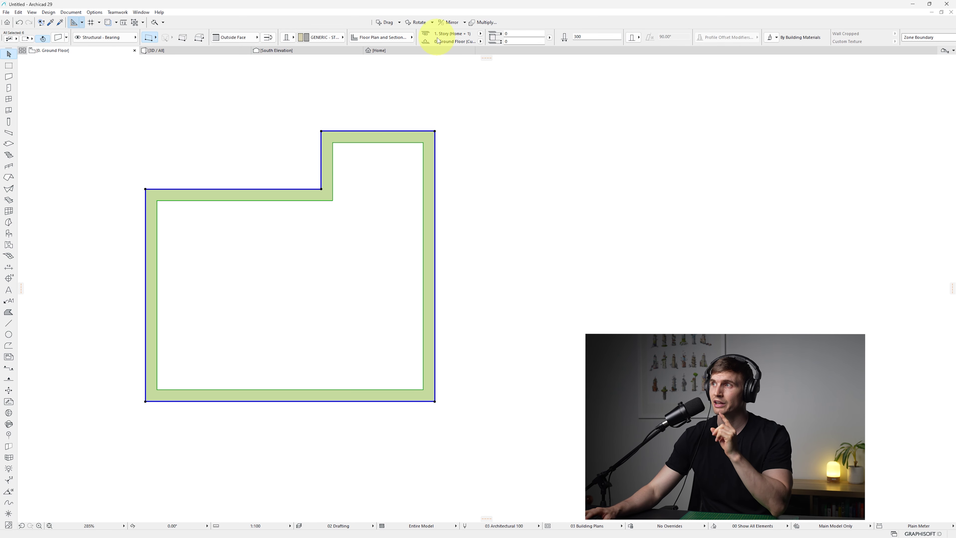
scroll(438, 38, down, 5)
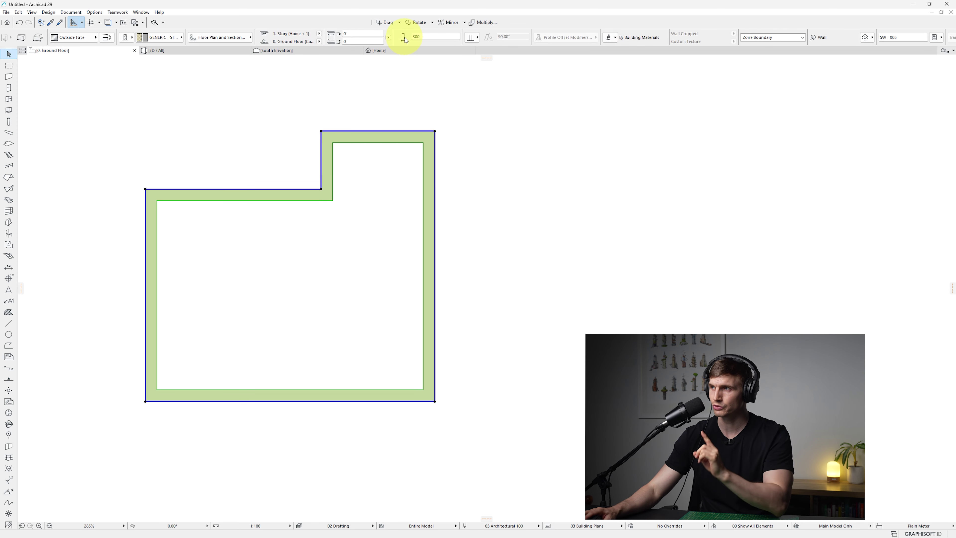
click(425, 37)
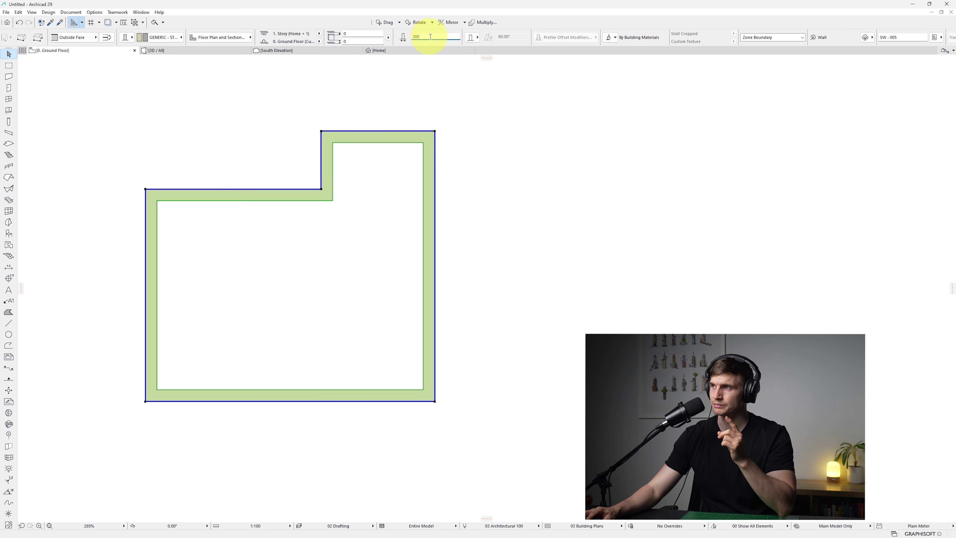
key(BackSpace)
key(BackSpace)
key(BackSpace)
text(250)
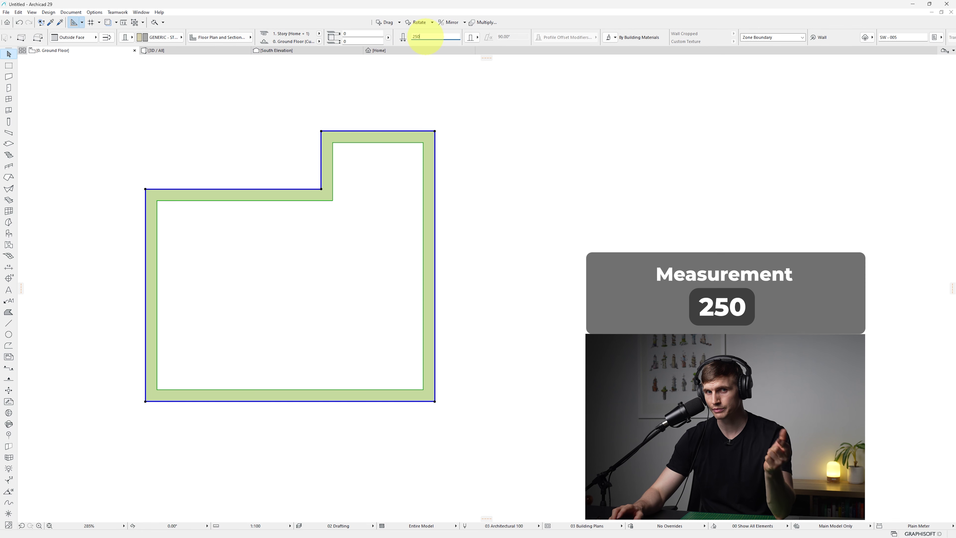
key(Return)
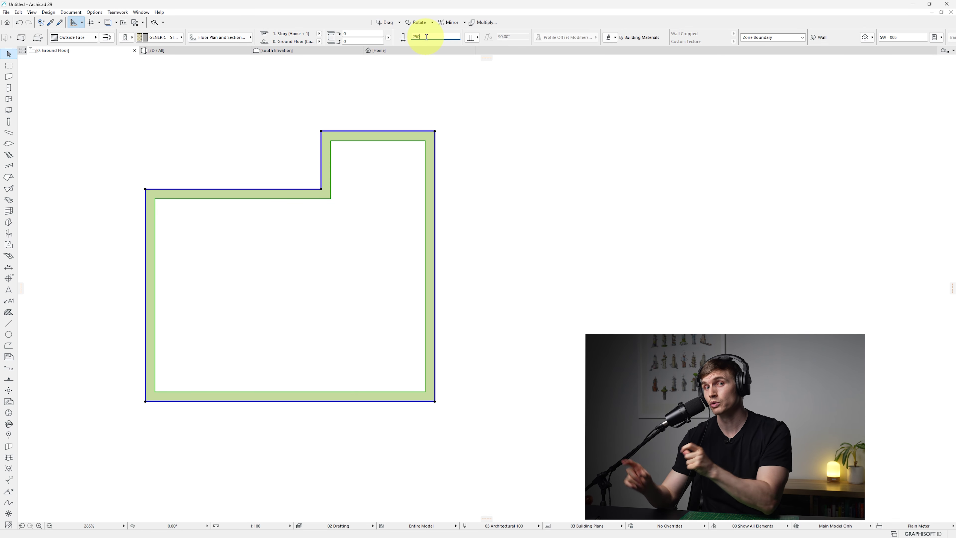
click(375, 203)
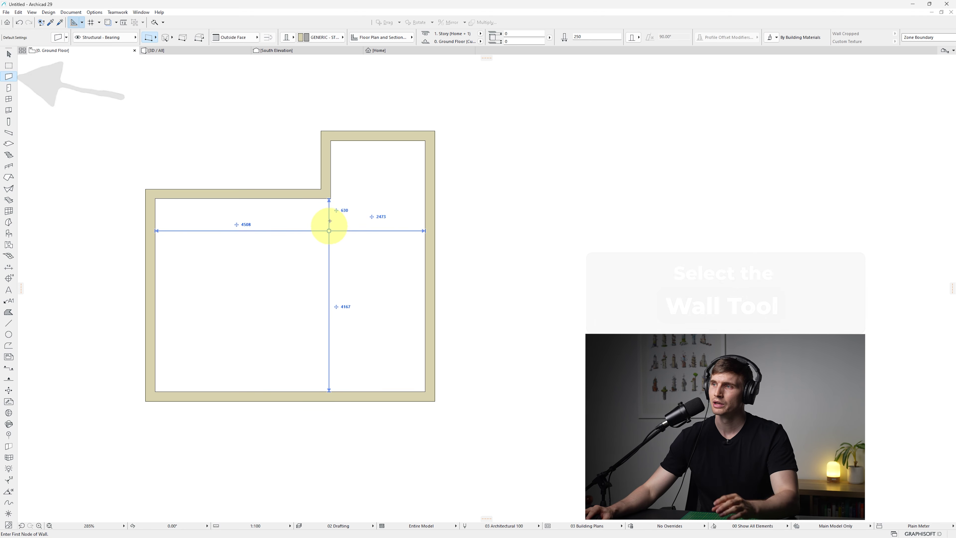
Step: Draw a vertical interior wall from the inner corner of the step in the outline down to the lower exterior wall
click(331, 199)
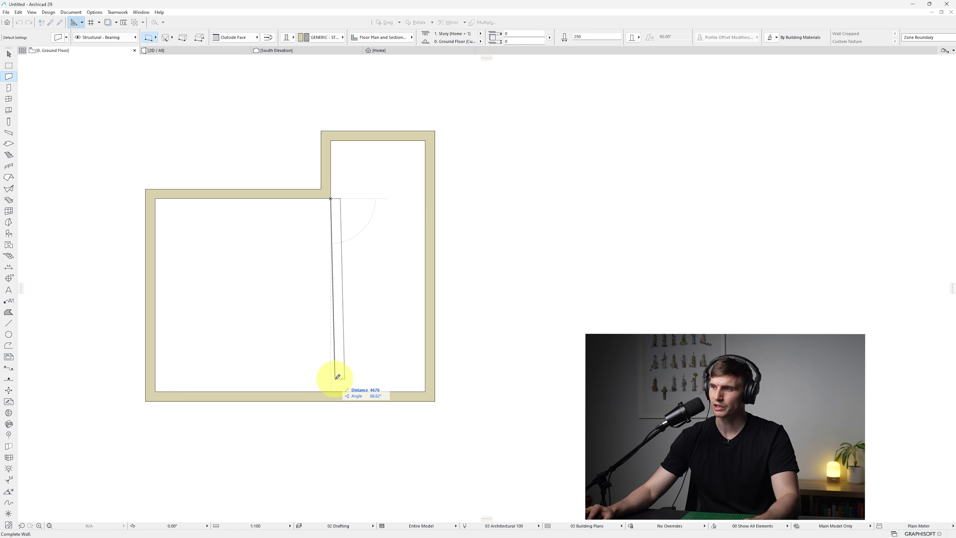
click(331, 392)
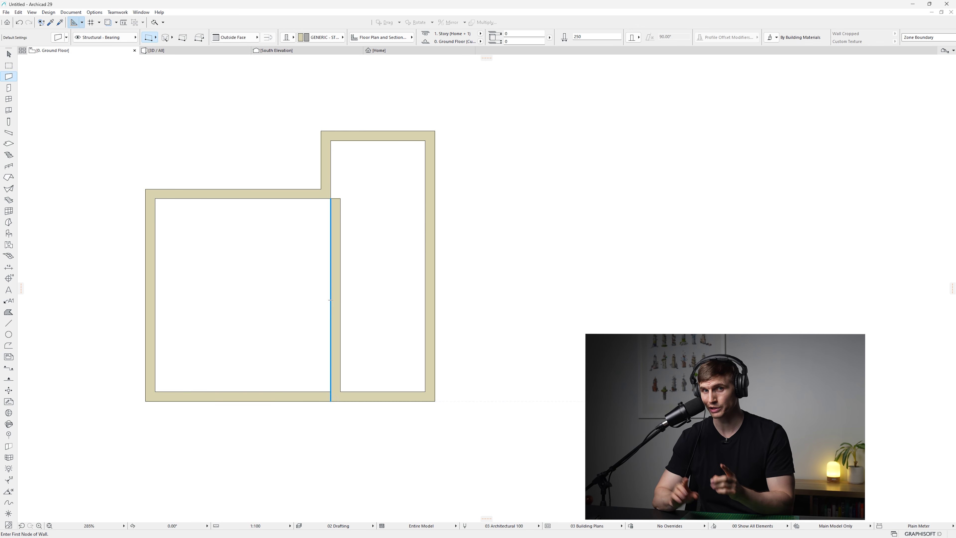
click(524, 38)
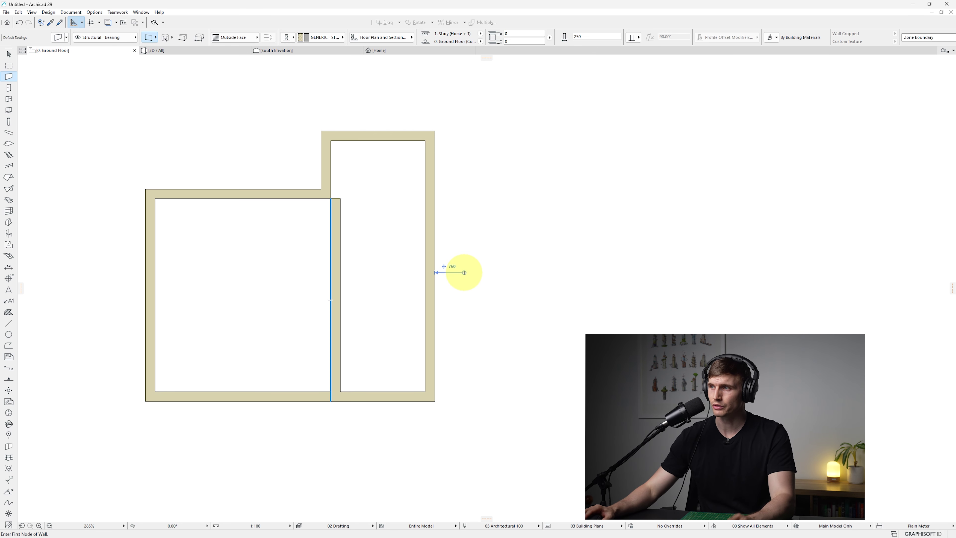
key(Escape)
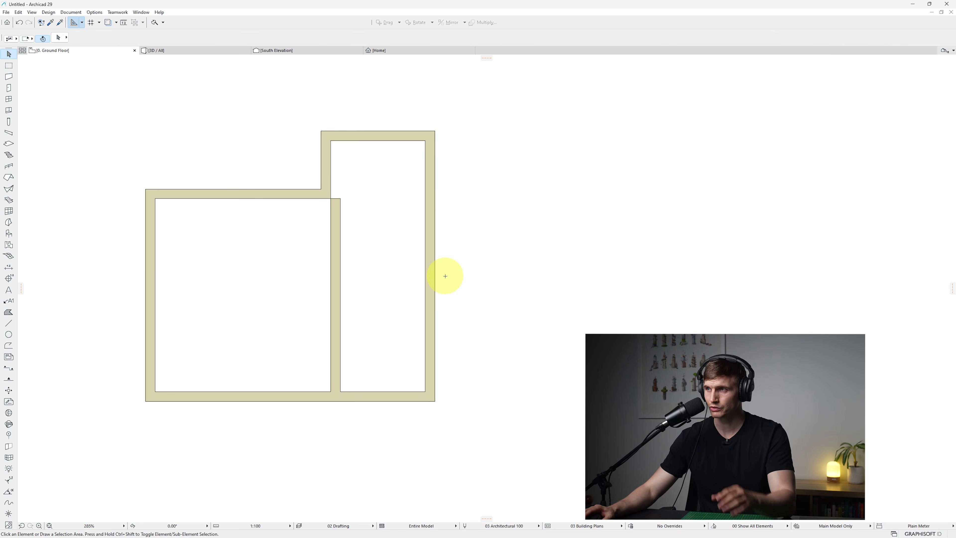
Step: Flip the vertical interior wall to the left side of its reference line, set its thickness to 90 mm, and deselect it
click(339, 245)
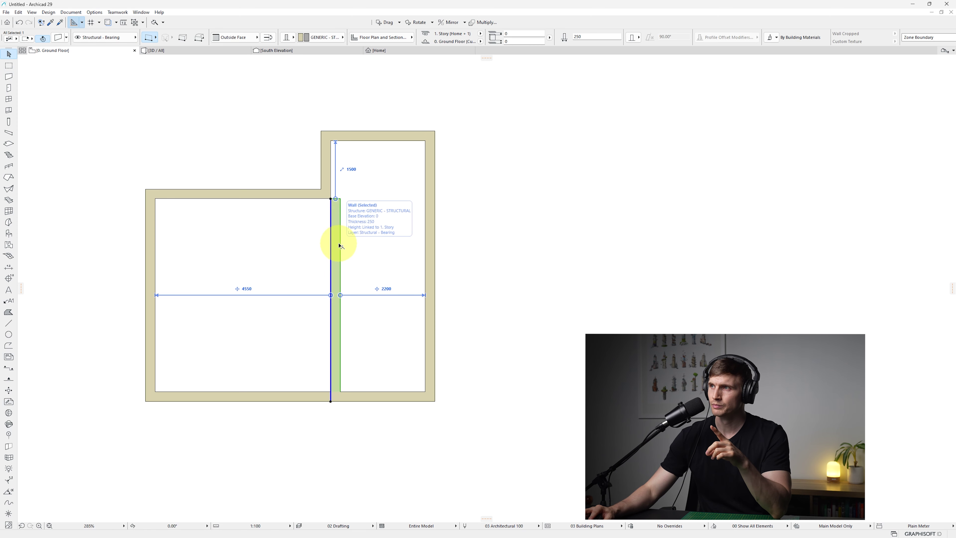
click(274, 40)
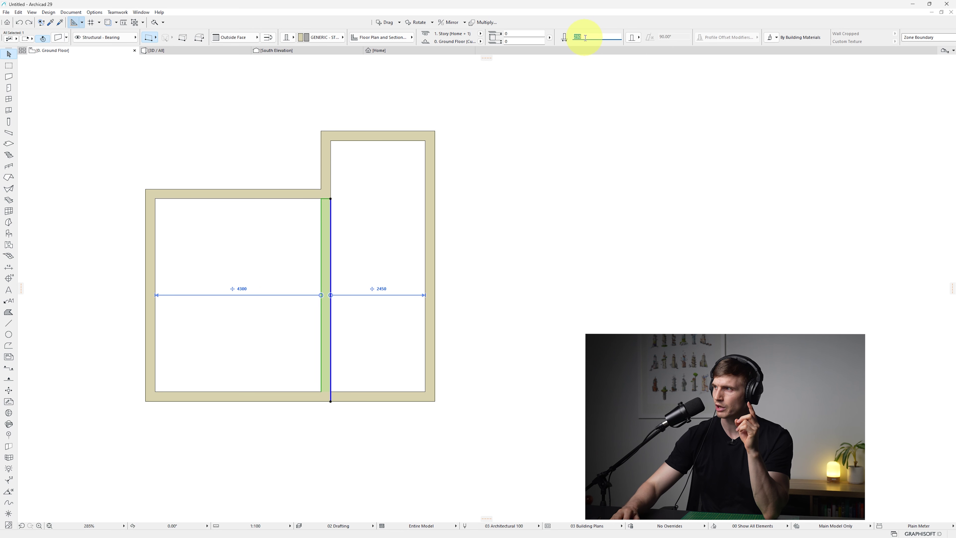
key(Return)
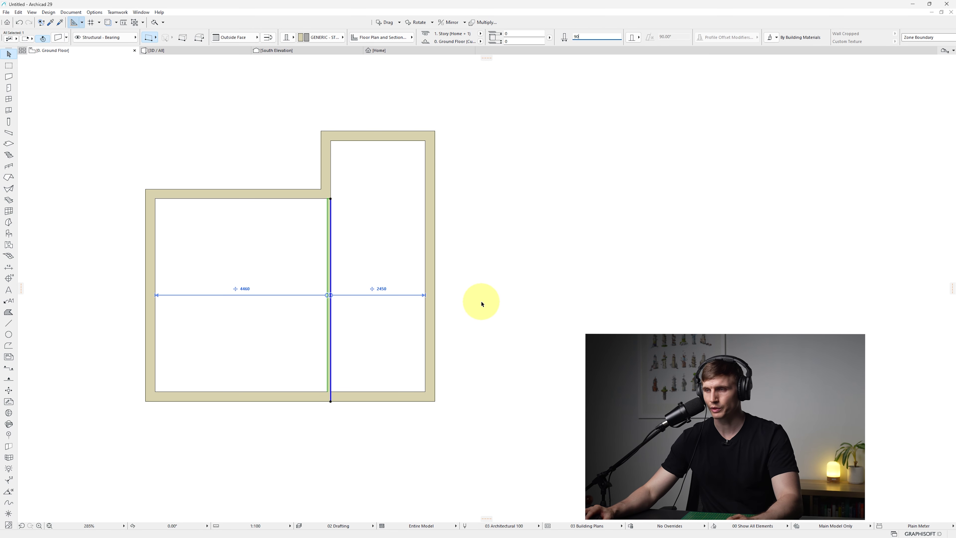
click(481, 302)
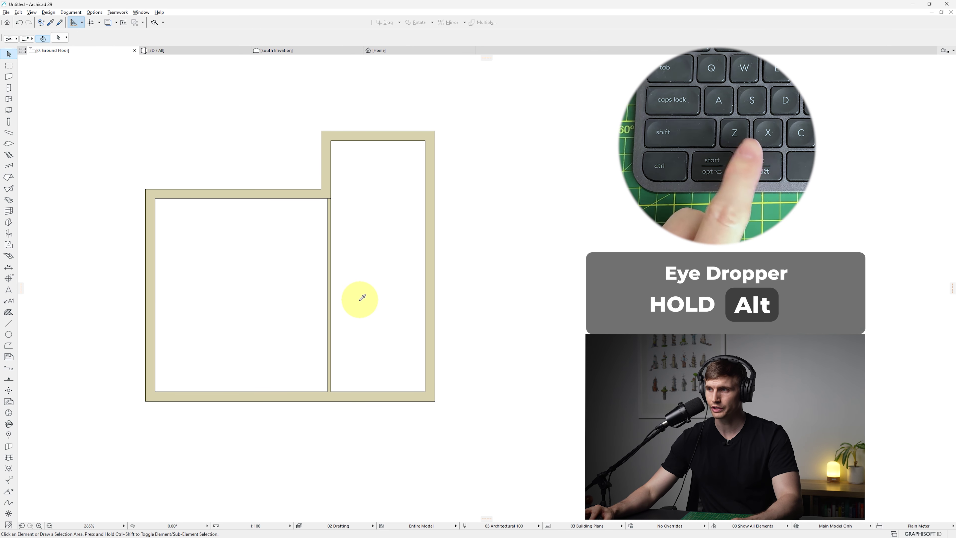
Step: Pick up the 90 mm partition's settings and draw a horizontal partition from its lower part across to the right exterior wall
alt+click(331, 300)
click(330, 323)
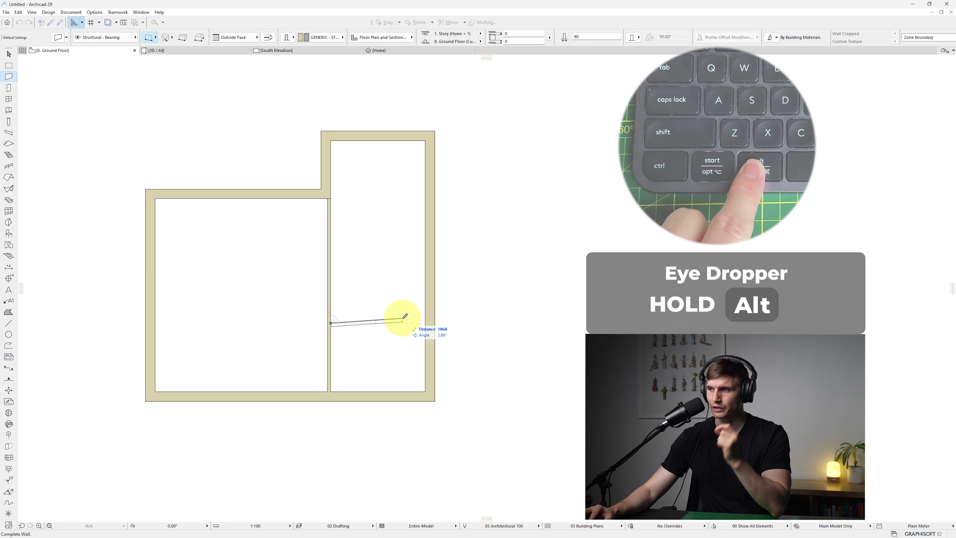
key(shift)
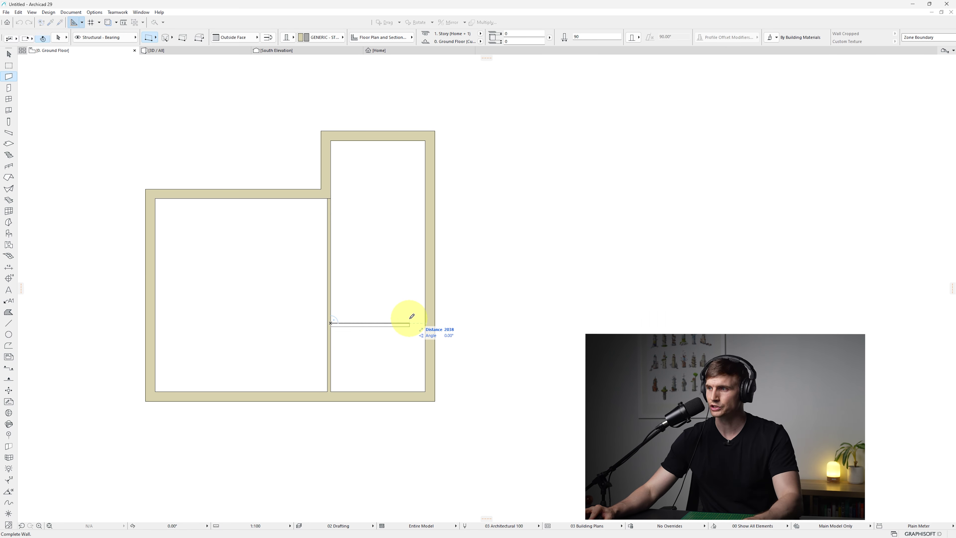
click(429, 323)
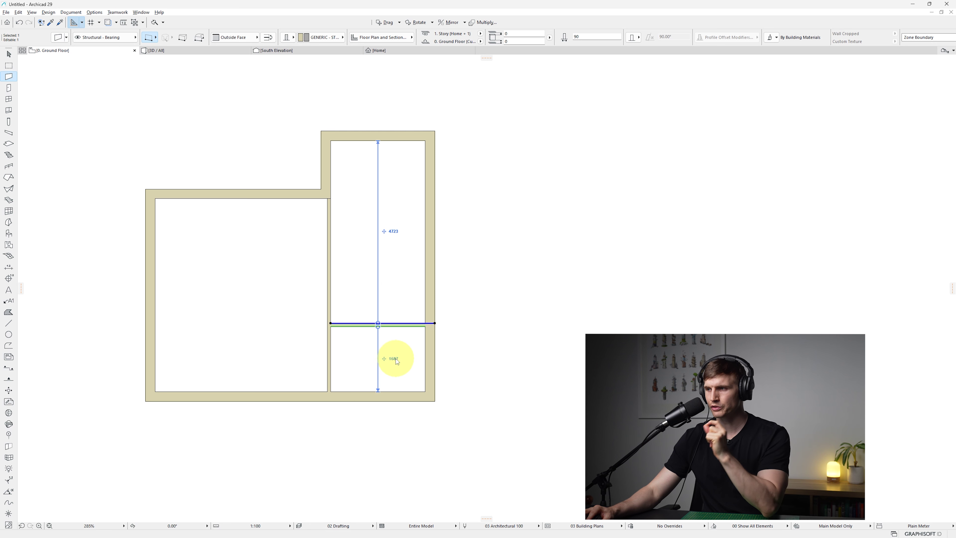
Step: Set the clear distance between the horizontal partition and the lower exterior wall to 1950 mm
click(394, 360)
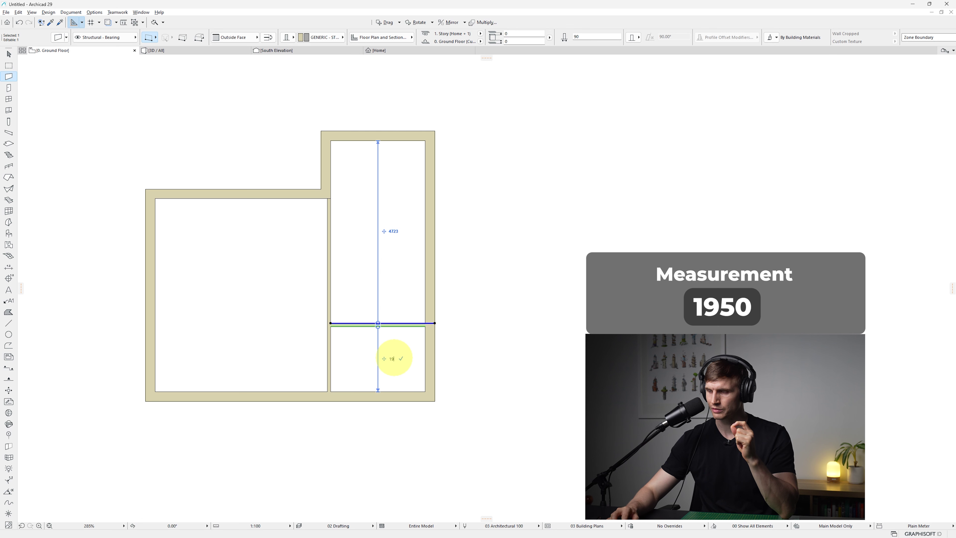
text(1950)
key(Return)
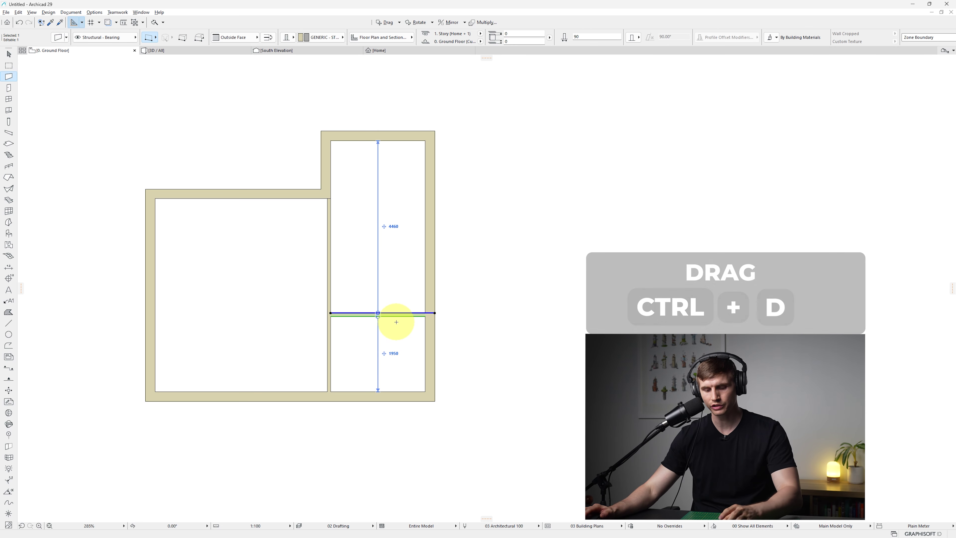
Step: Copy the horizontal partition 1390 mm straight upward and deselect the copy
key(ctrl+d)
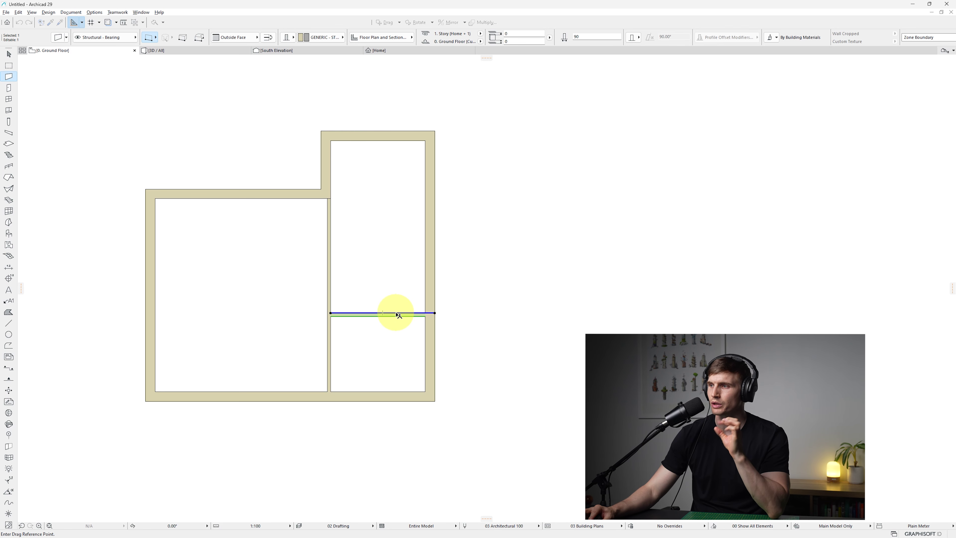
click(398, 314)
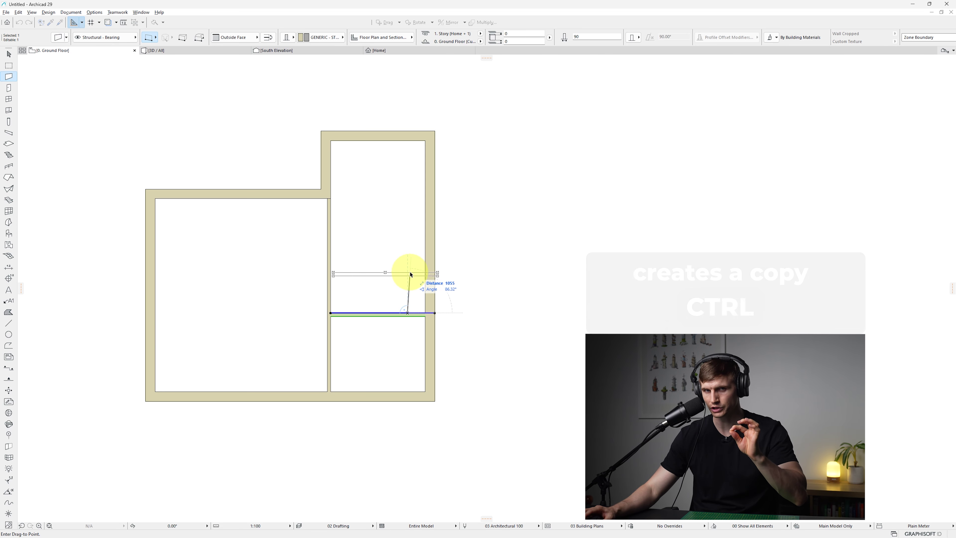
key(ctrl)
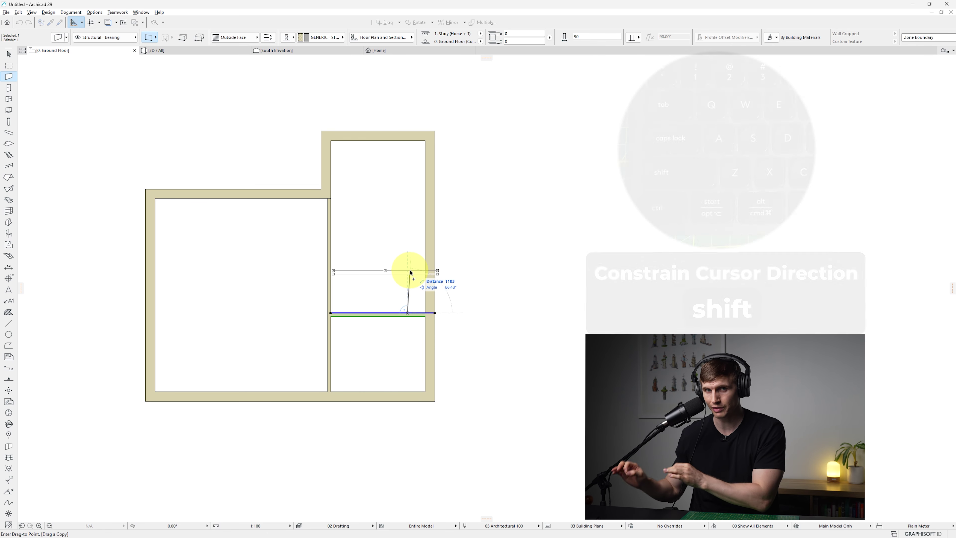
key(shift)
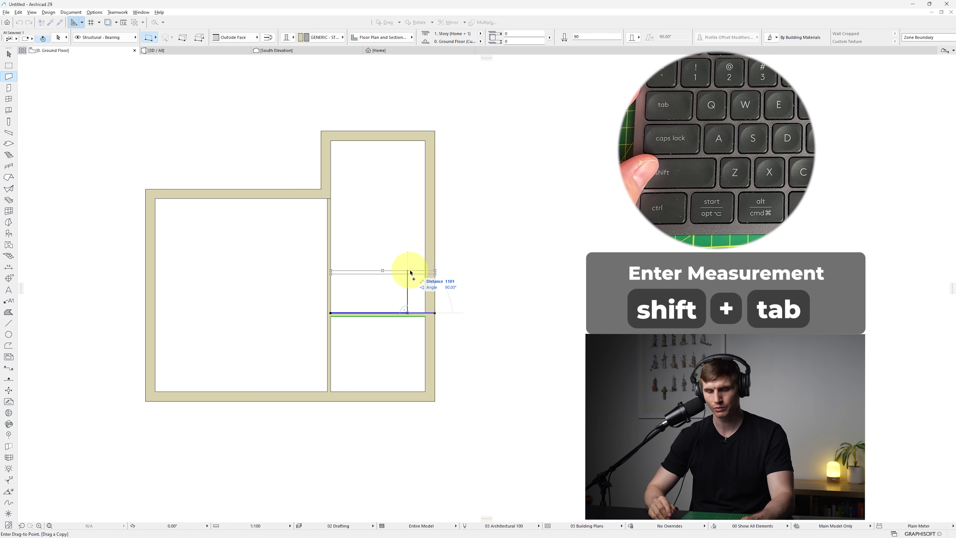
key(shift+Tab)
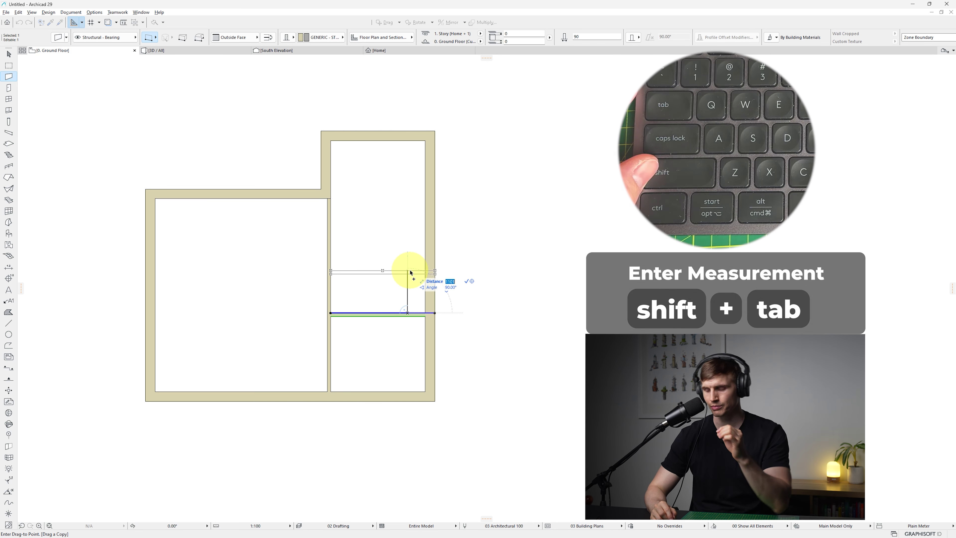
text(139)
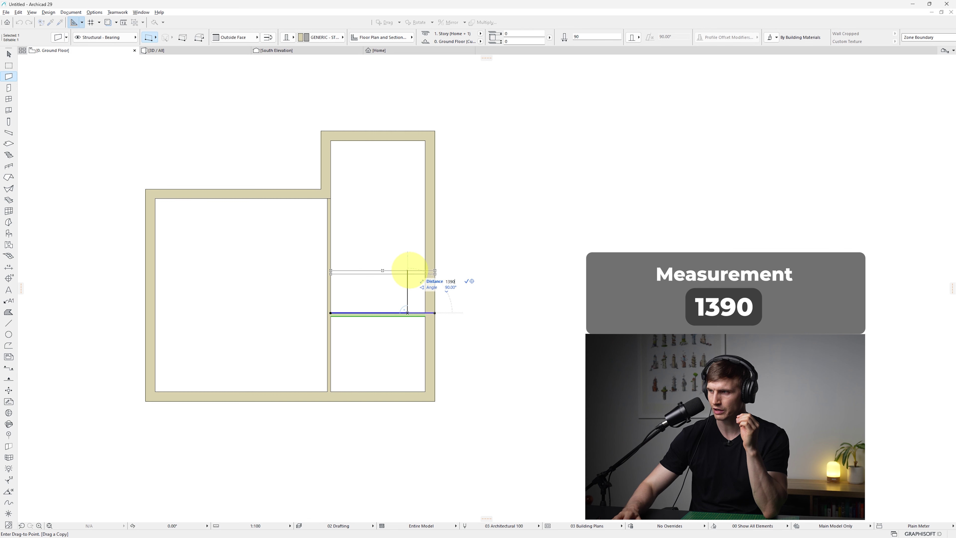
key(Return)
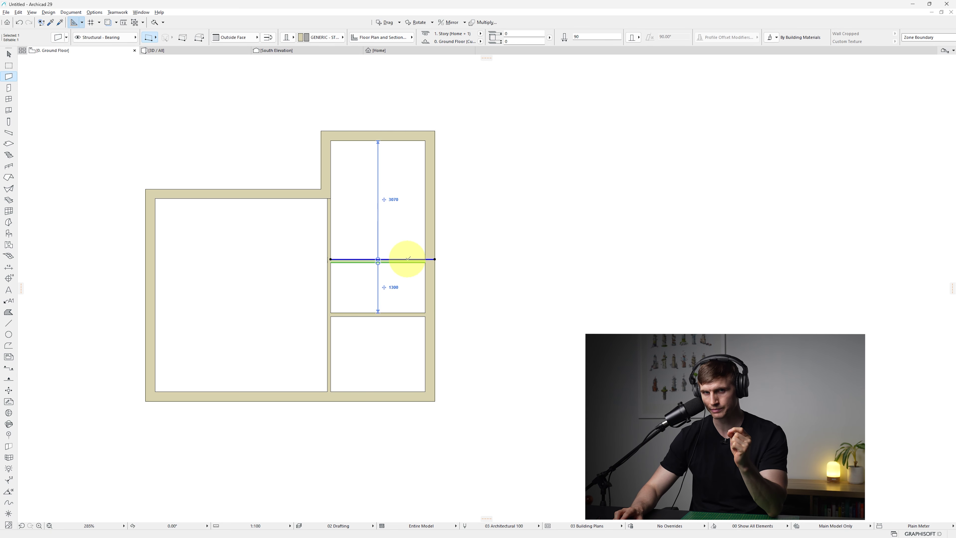
key(Escape)
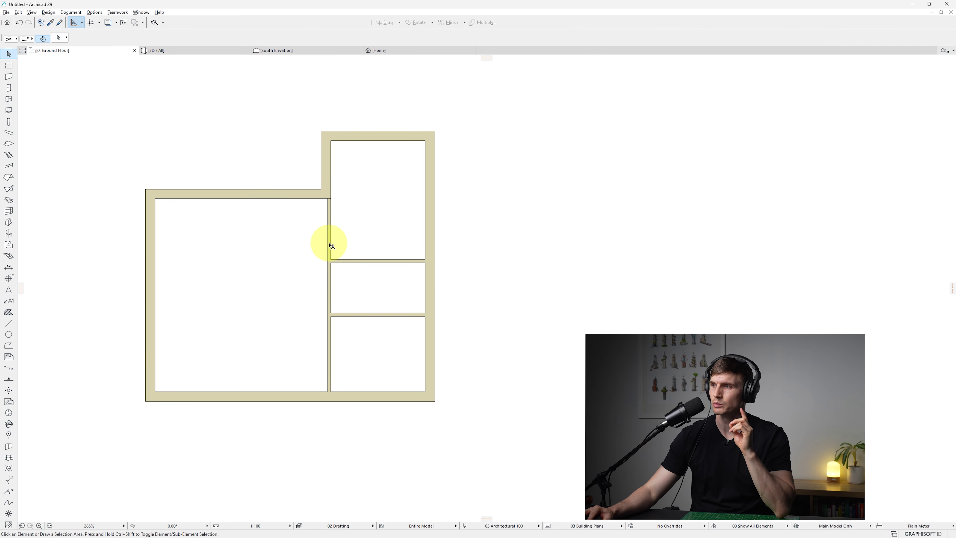
Step: Copy the 90 mm vertical partition 600 mm horizontally into the large left room and deselect the copy
click(331, 244)
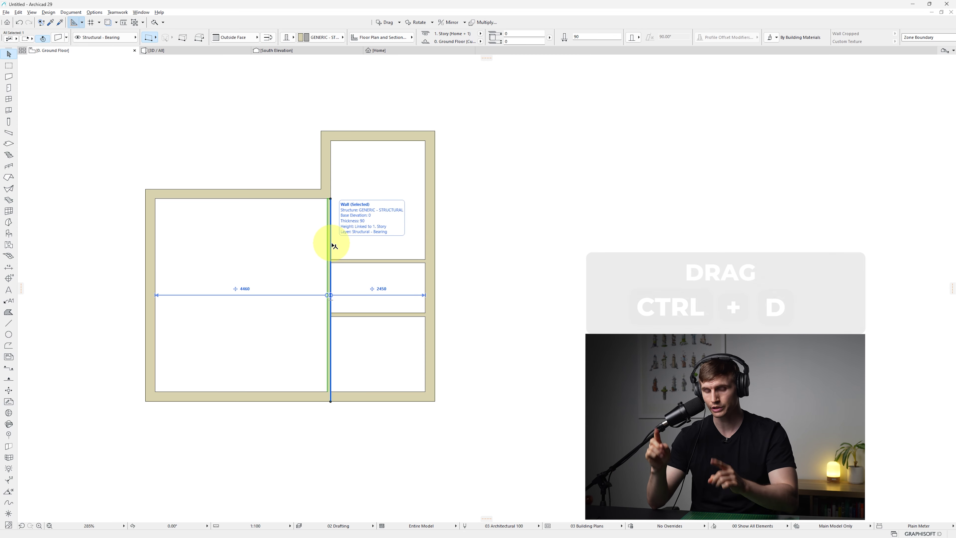
key(ctrl+d)
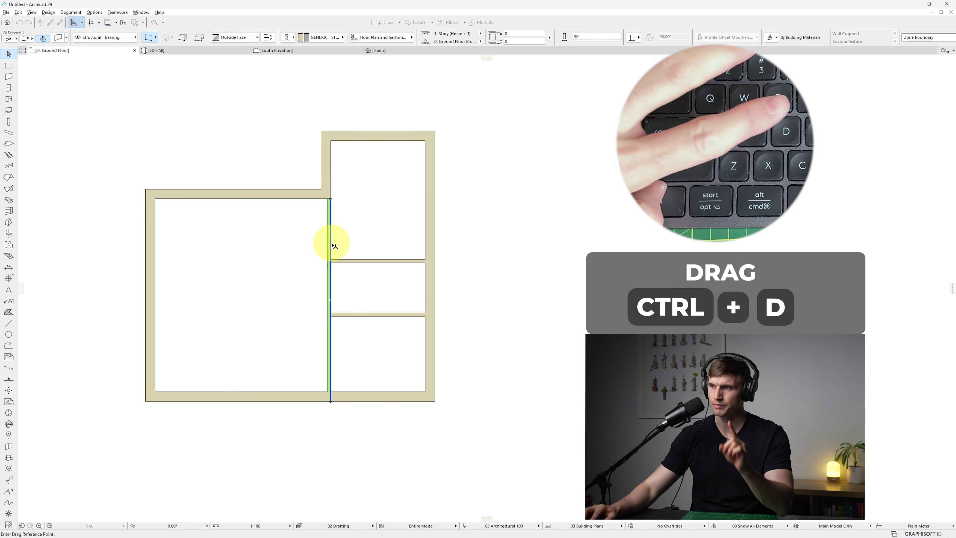
click(331, 244)
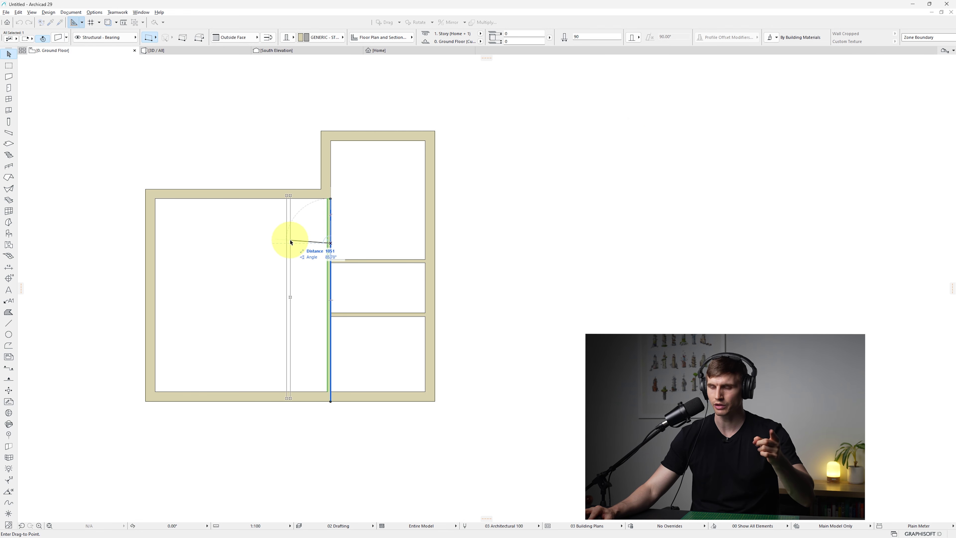
key(ctrl)
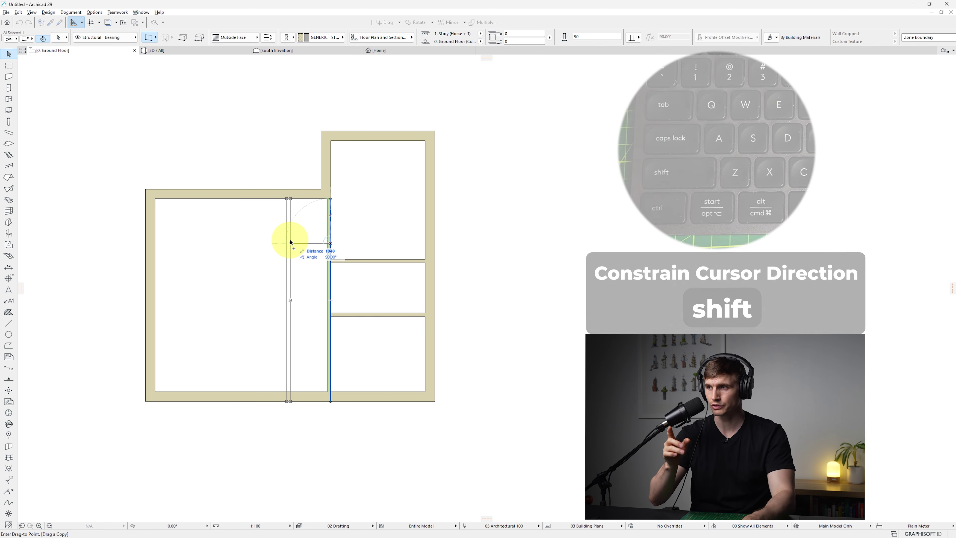
key(shift)
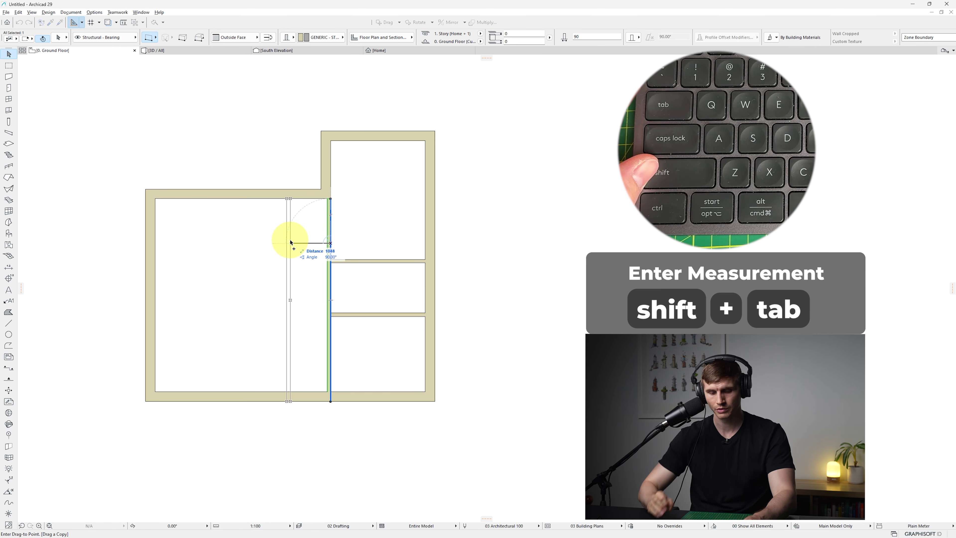
key(shift+Tab)
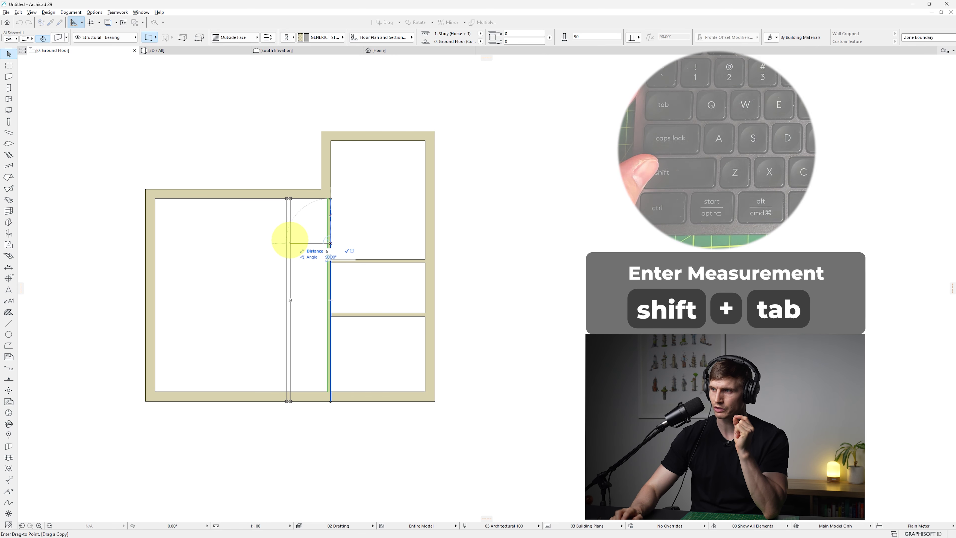
text(600)
key(Return)
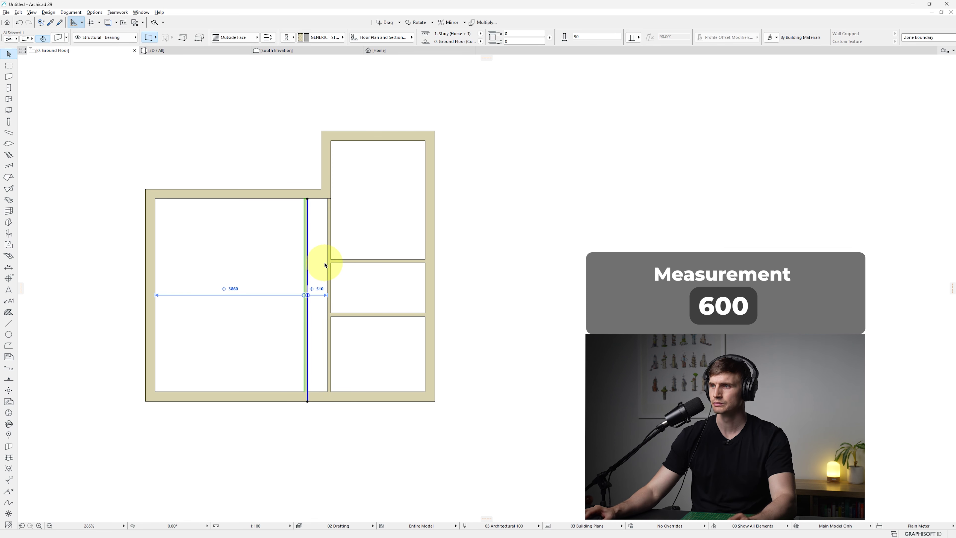
key(Escape)
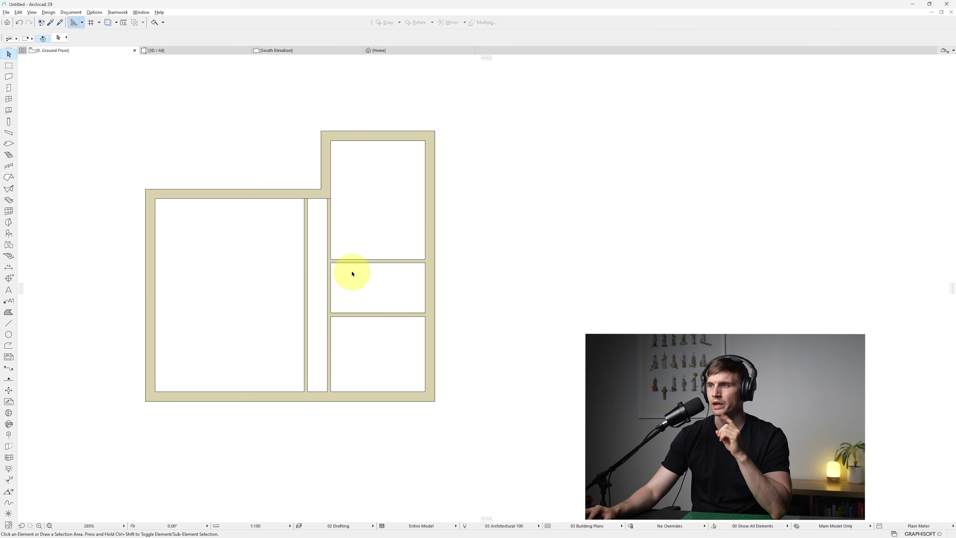
Step: Extend the left ends of both horizontal partitions to the new vertical partition and deselect them
click(354, 264)
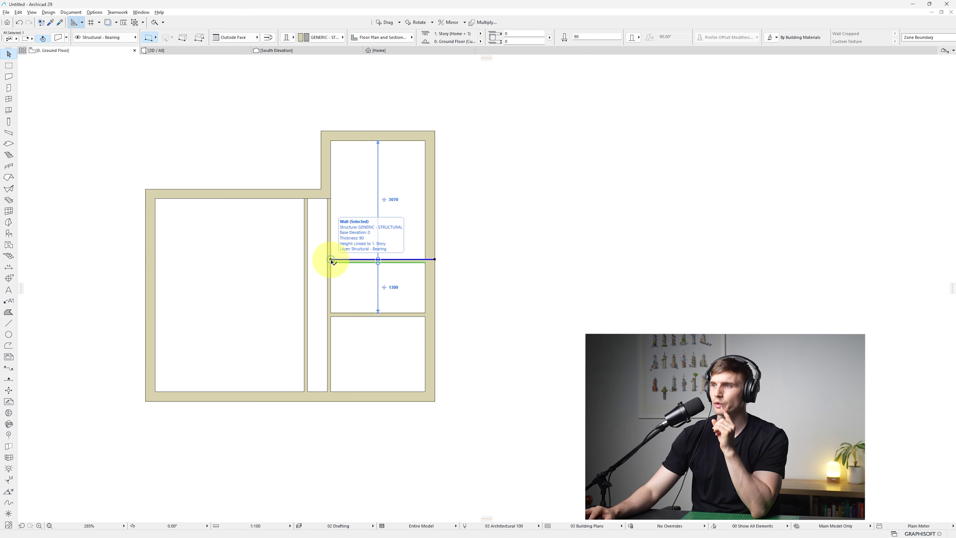
click(331, 260)
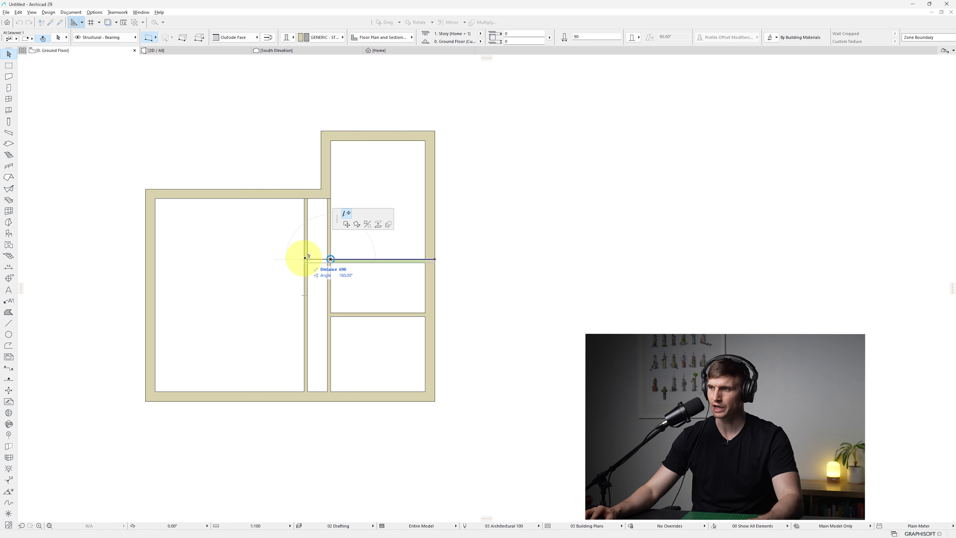
click(305, 258)
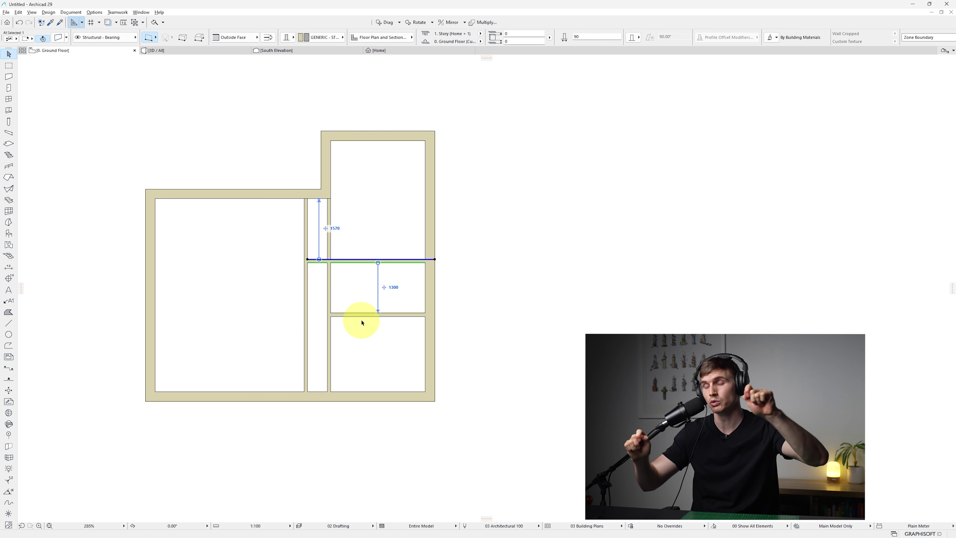
click(346, 315)
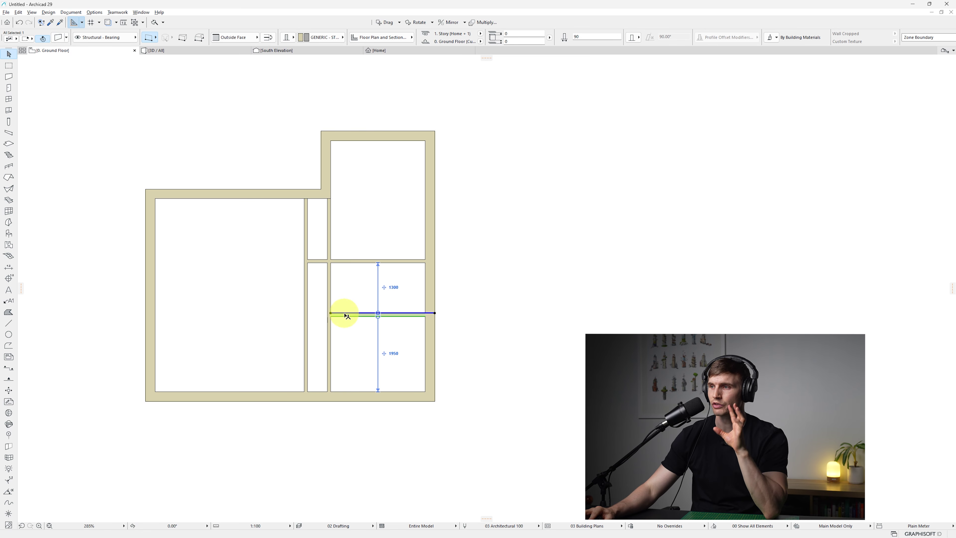
click(331, 313)
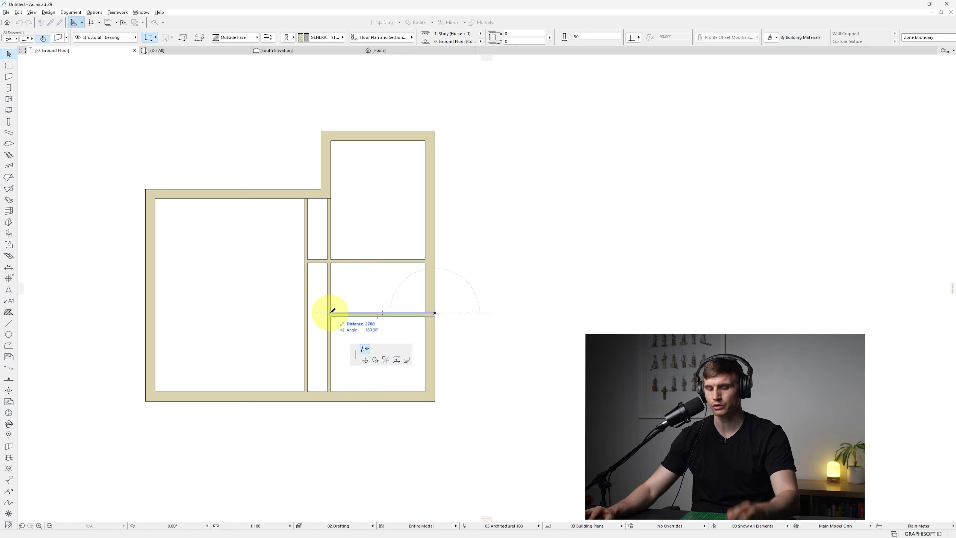
click(305, 312)
key(Escape)
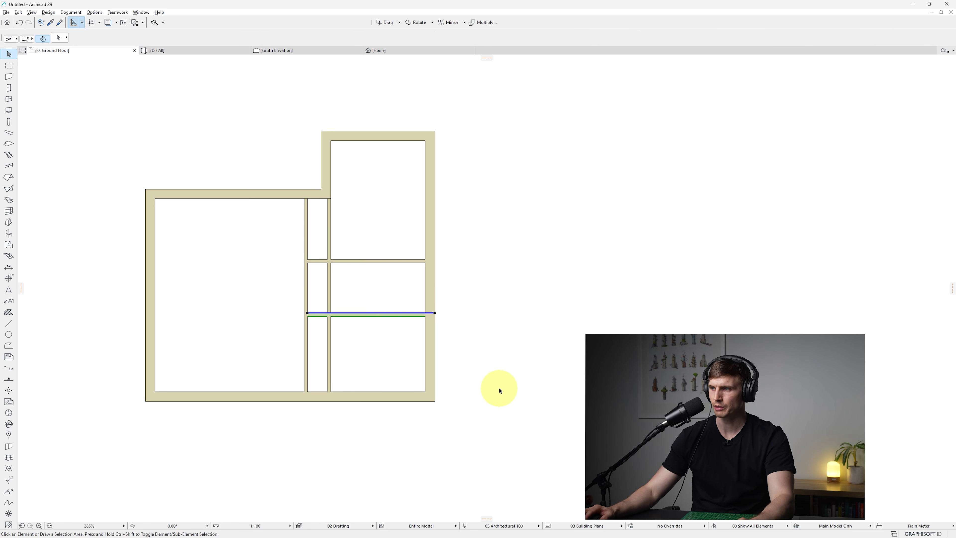
Step: Copy the original vertical partition beside the right-hand rooms 1050 mm to the right and deselect the copy
click(330, 345)
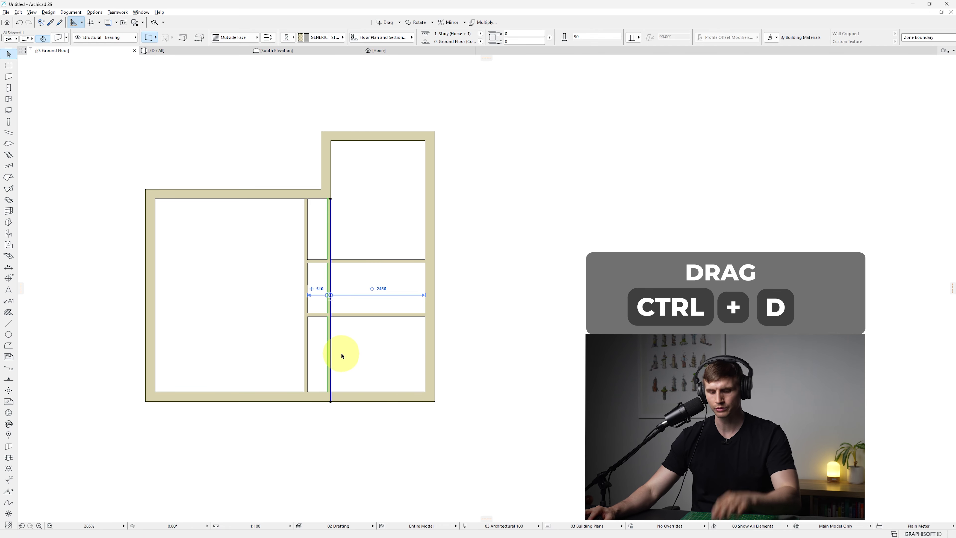
key(ctrl+d)
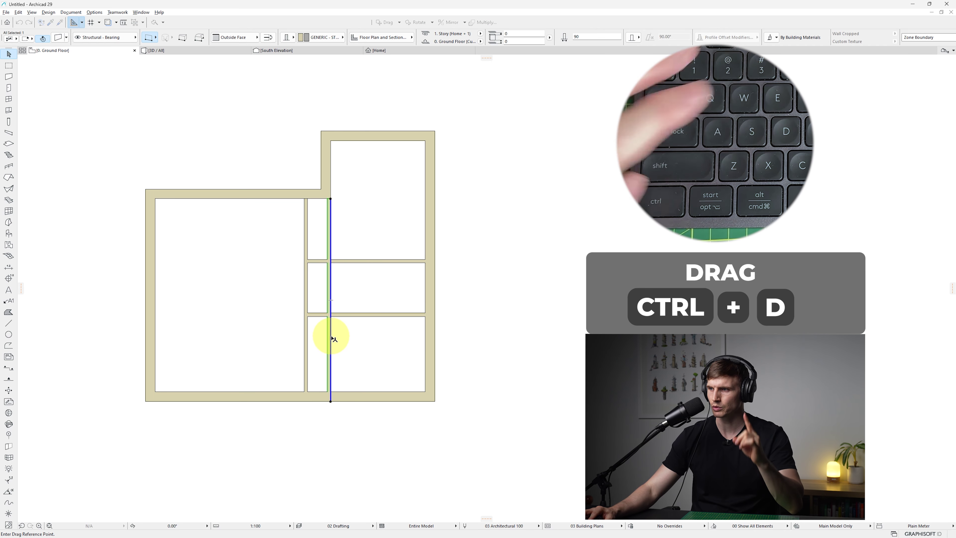
click(331, 337)
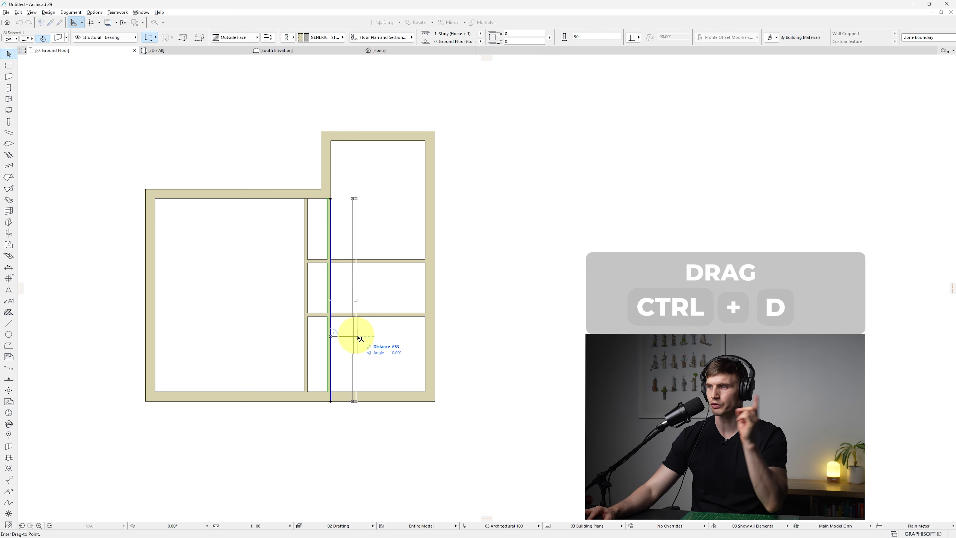
key(ctrl)
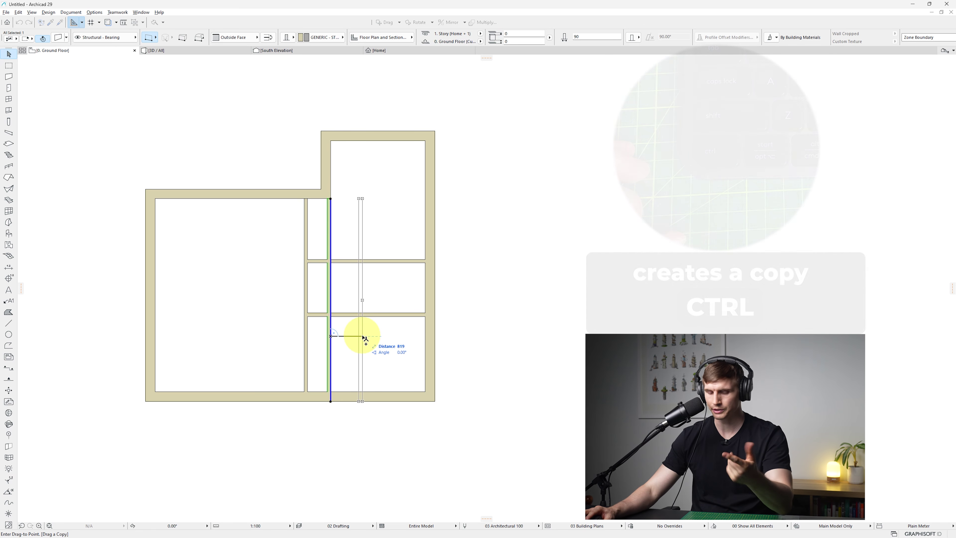
key(shift)
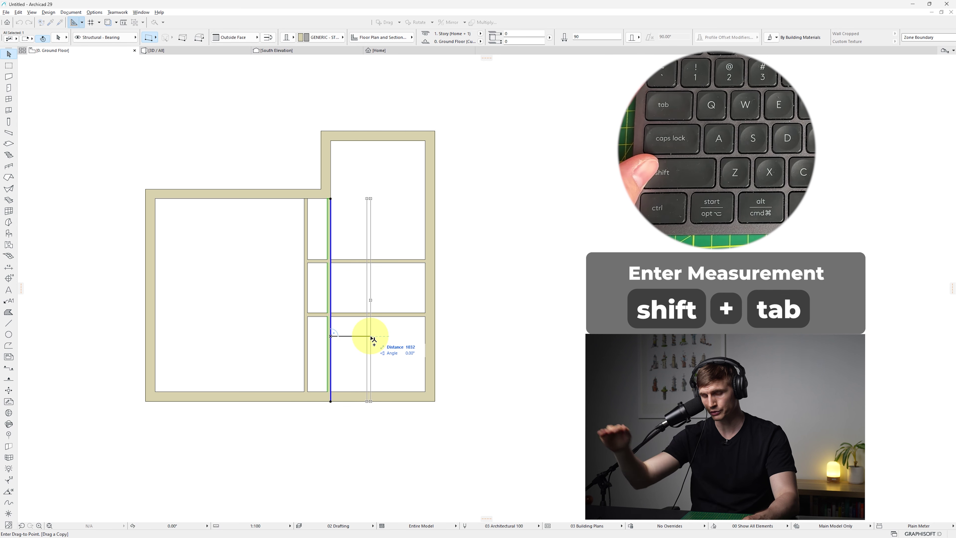
key(shift+Tab)
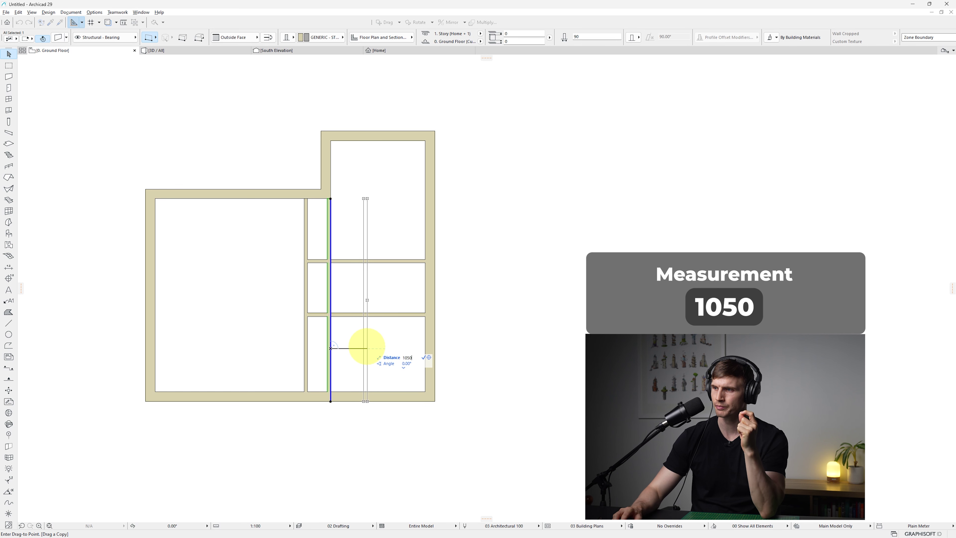
text(1050)
key(Return)
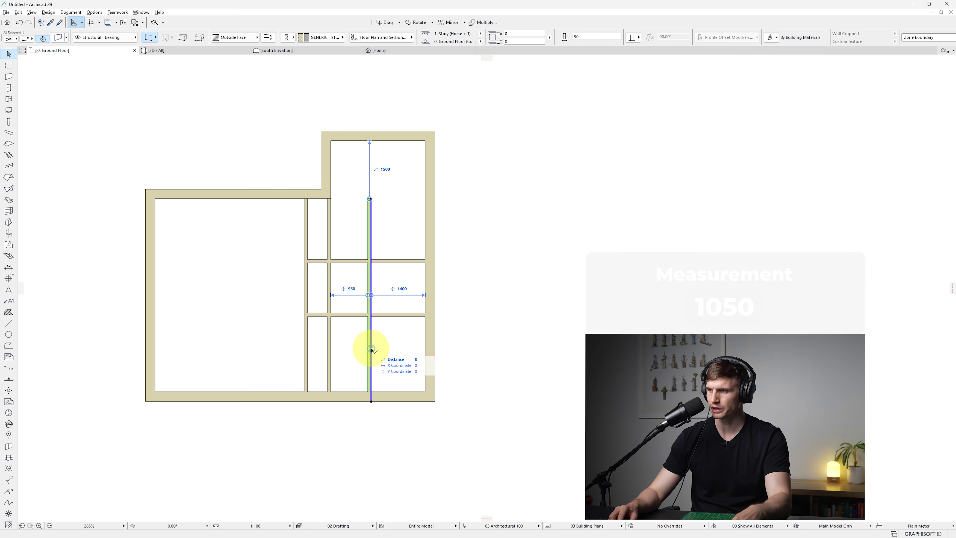
key(Escape)
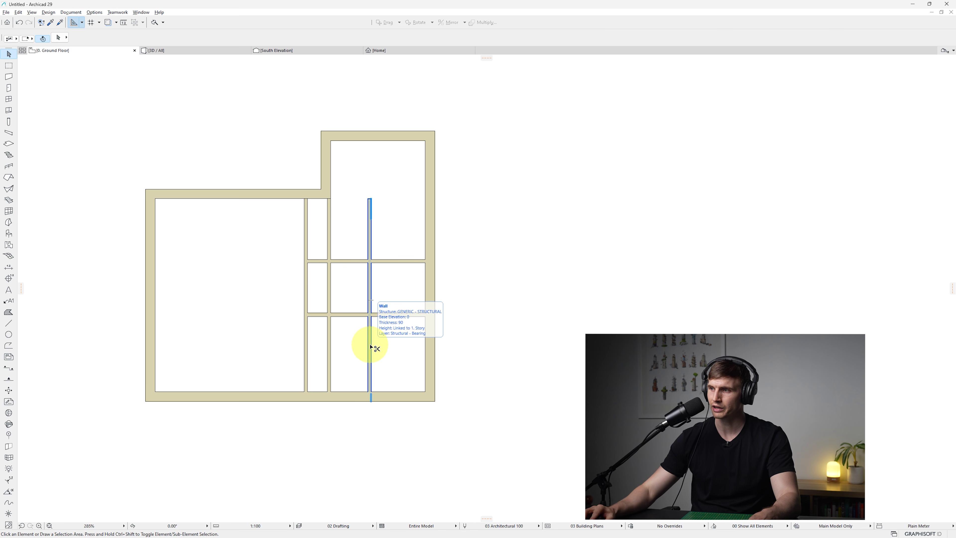
Step: Trim the new partition below the lower and above the upper horizontal partition, and cut the upper horizontal segment to its left
ctrl+click(371, 346)
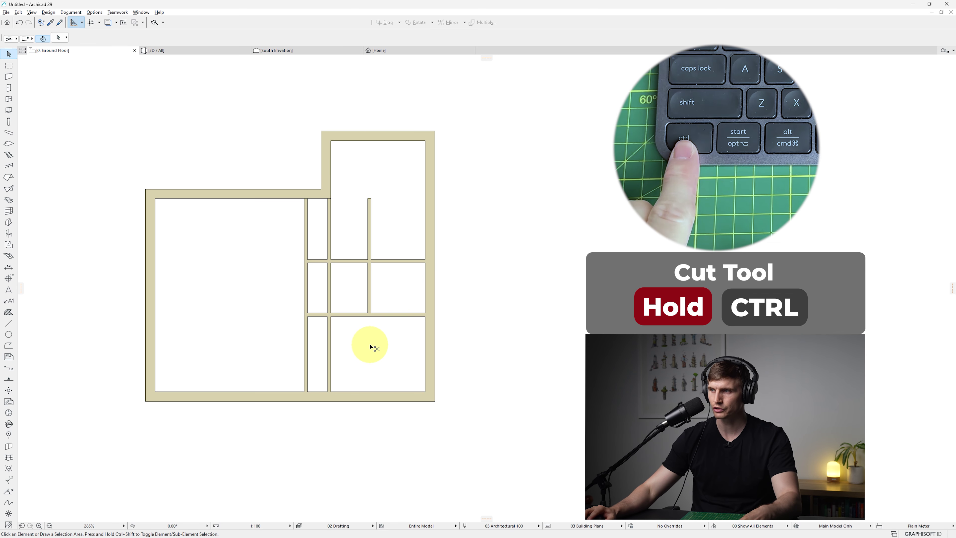
ctrl+click(345, 264)
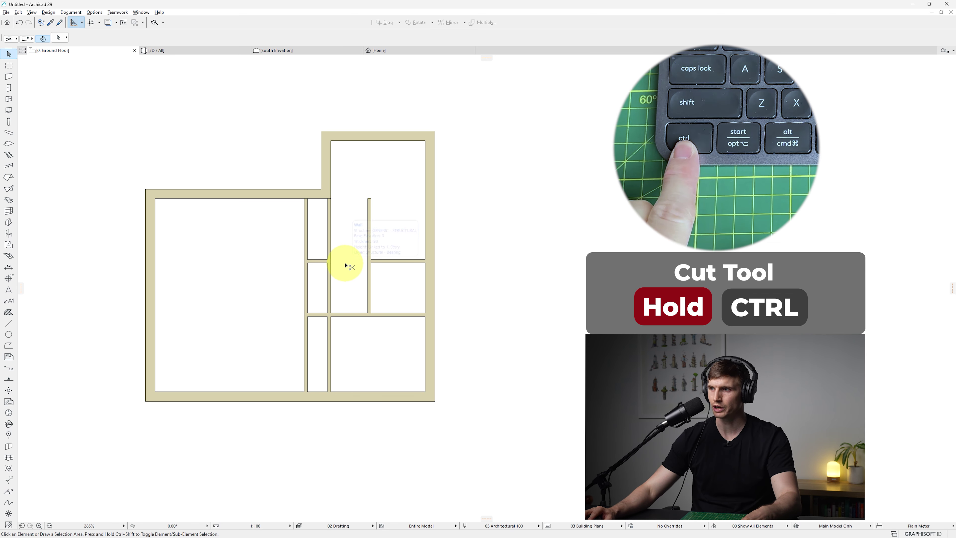
ctrl+click(369, 229)
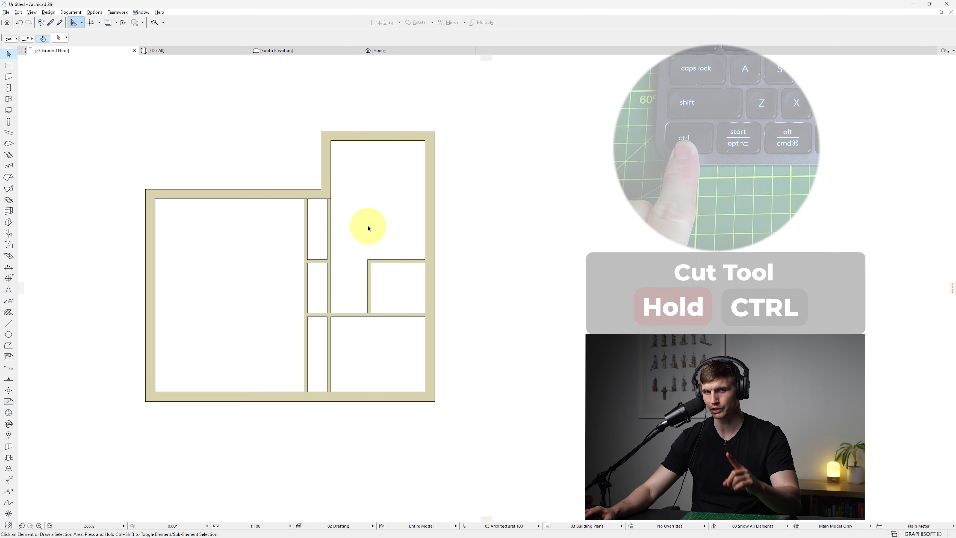
Step: Copy the short upper horizontal partition 1090 mm straight upward and trim the surplus vertical partition segments to form an offset recess
click(324, 260)
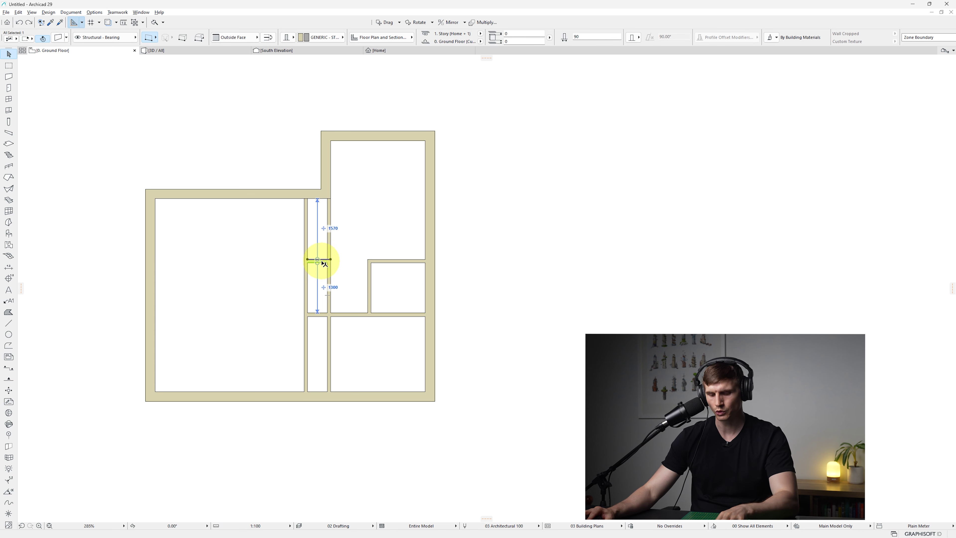
key(ctrl+d)
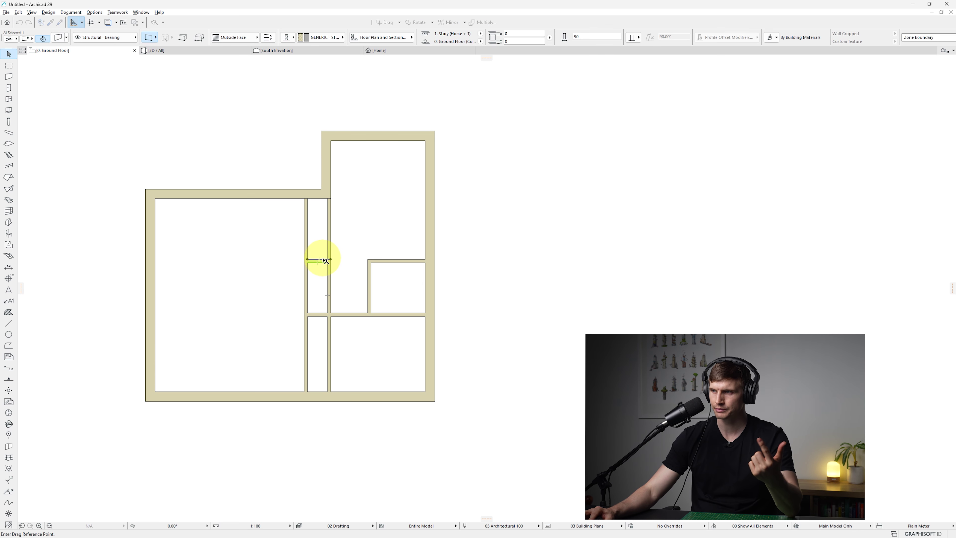
click(322, 260)
key(ctrl)
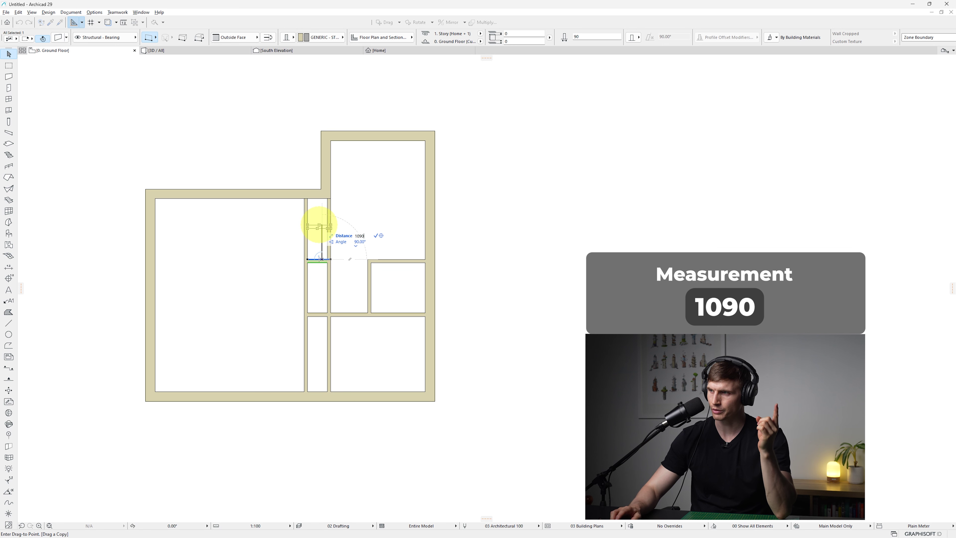
key(Return)
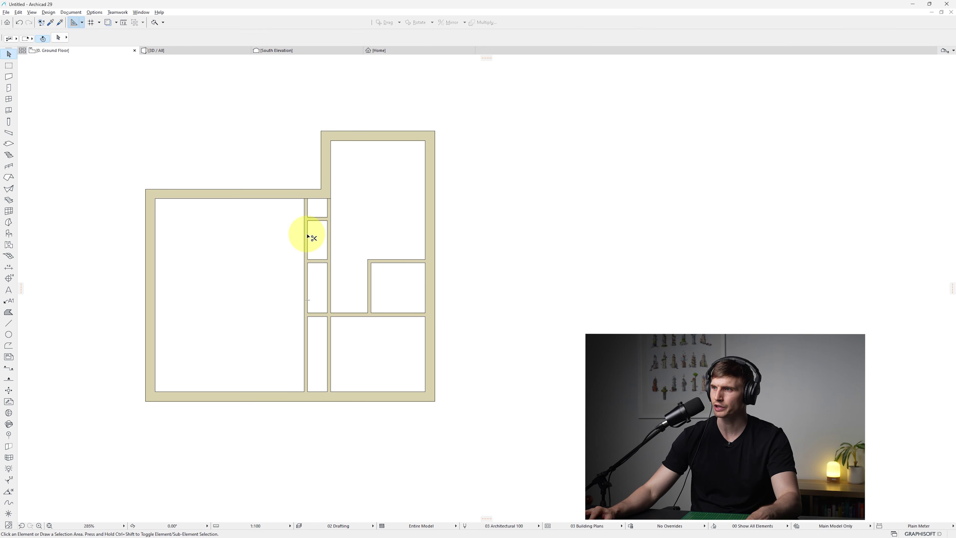
ctrl+click(308, 237)
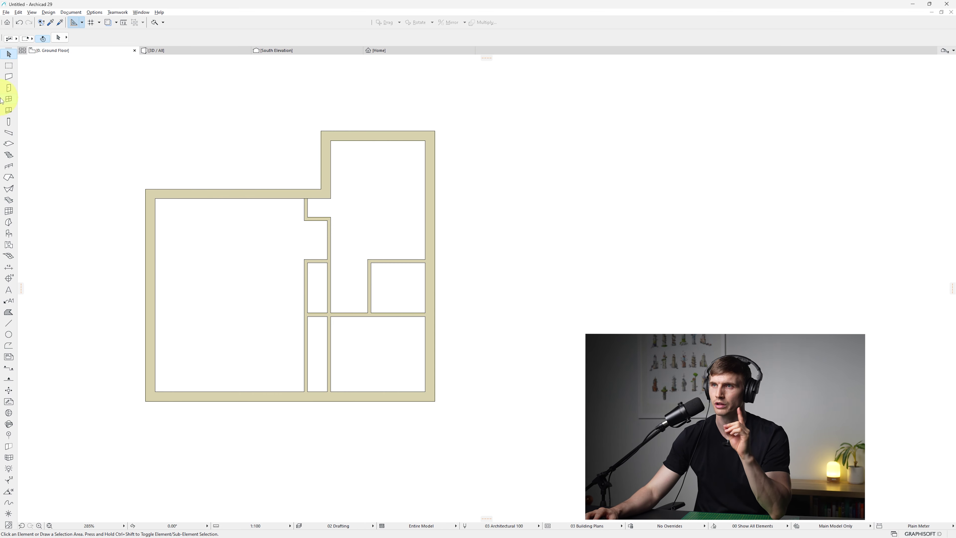
Step: Place a 900 × 2100 mm door in the uppermost exterior wall near its left end, hinged on the left and opening inward
click(9, 87)
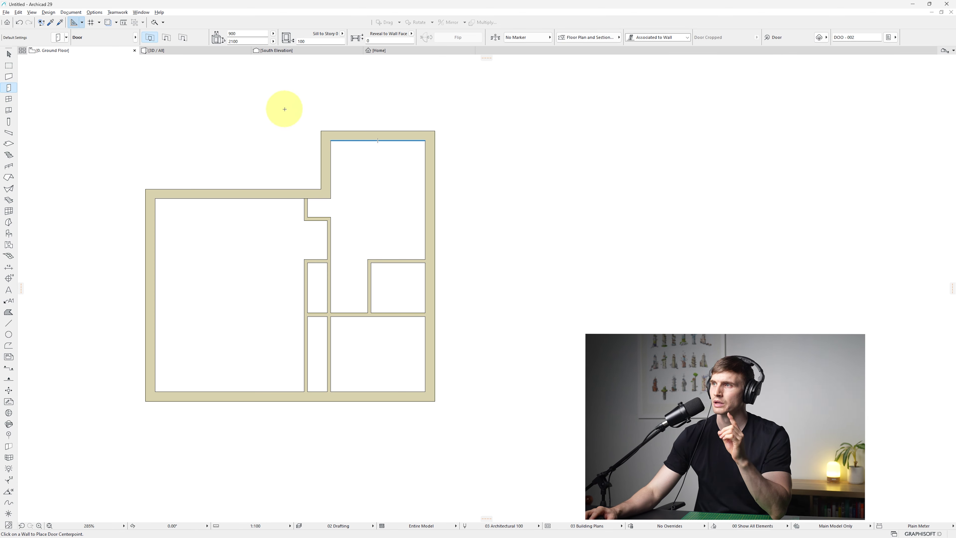
click(355, 142)
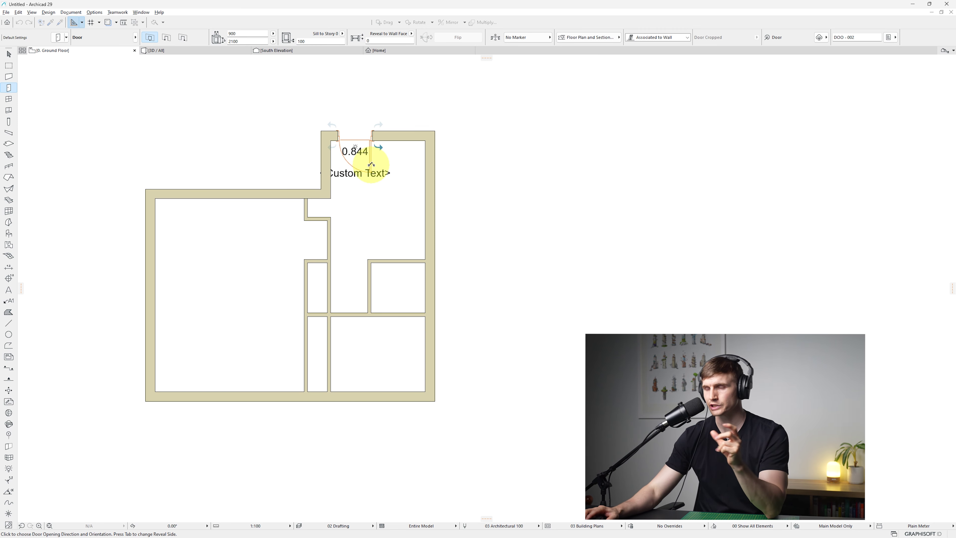
click(332, 194)
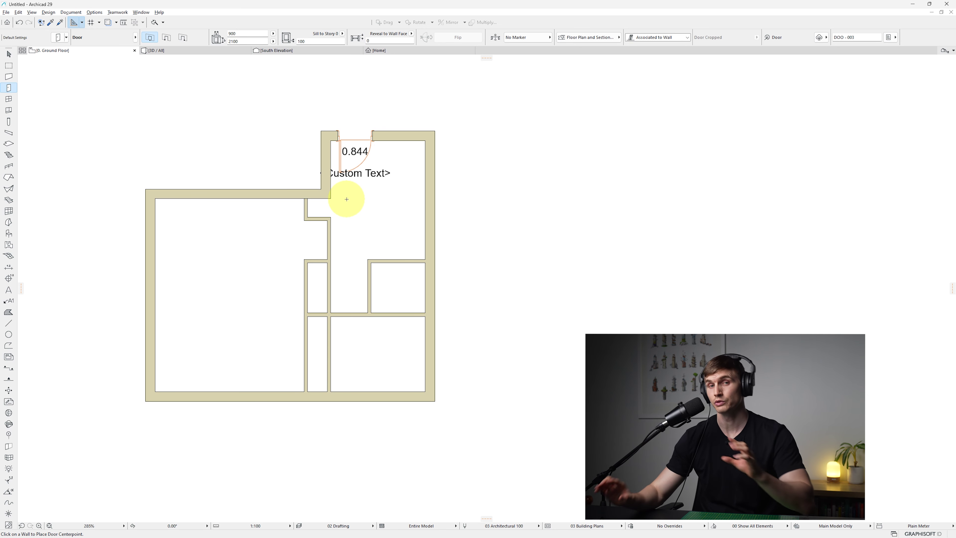
Step: Place a 900 × 2100 mm door in the recessed vertical partition, hinged at its lower end and opening left, and undo the stray door placement
click(328, 241)
click(320, 249)
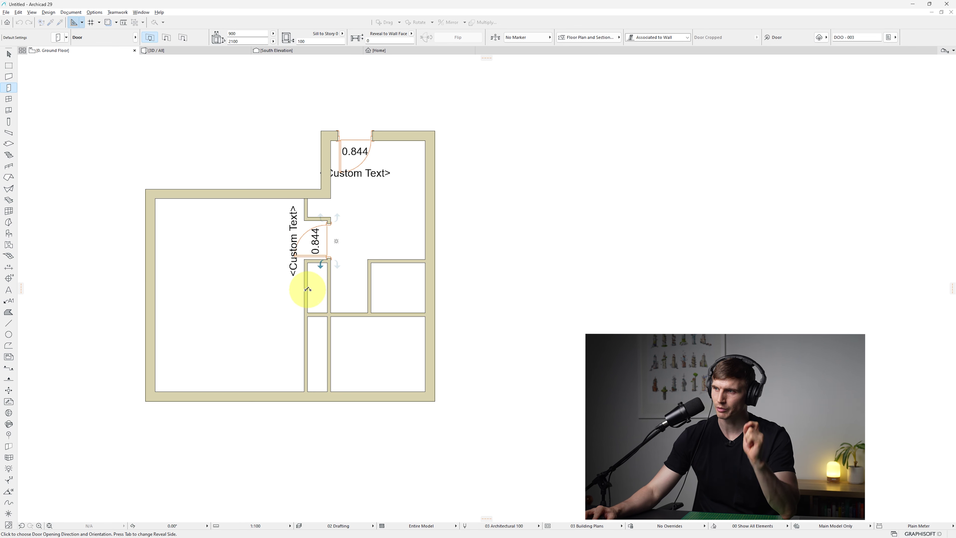
click(315, 326)
key(ctrl+z)
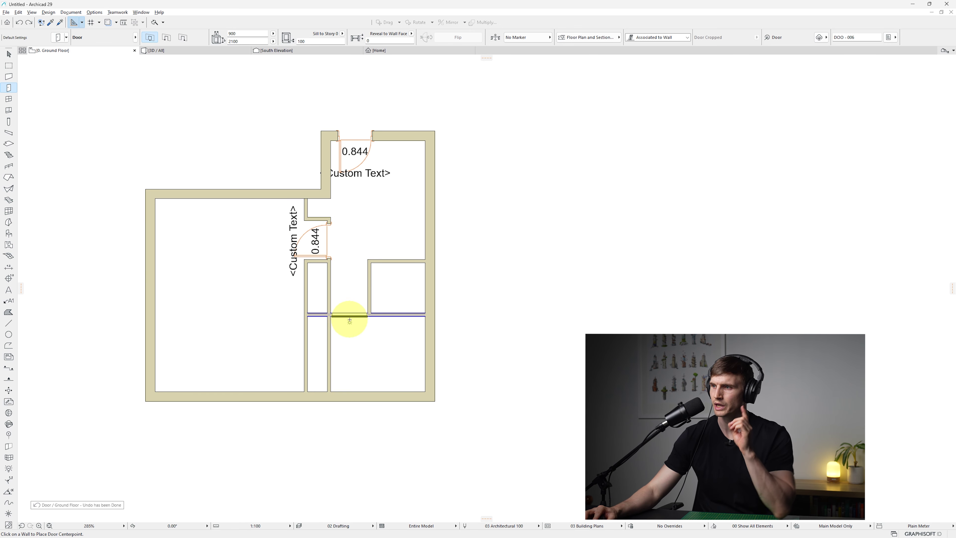
Step: Place 900 × 2100 mm doors in the horizontal partition, hinged left and opening downward, and in the long vertical partition below it, opening into the large room
click(350, 321)
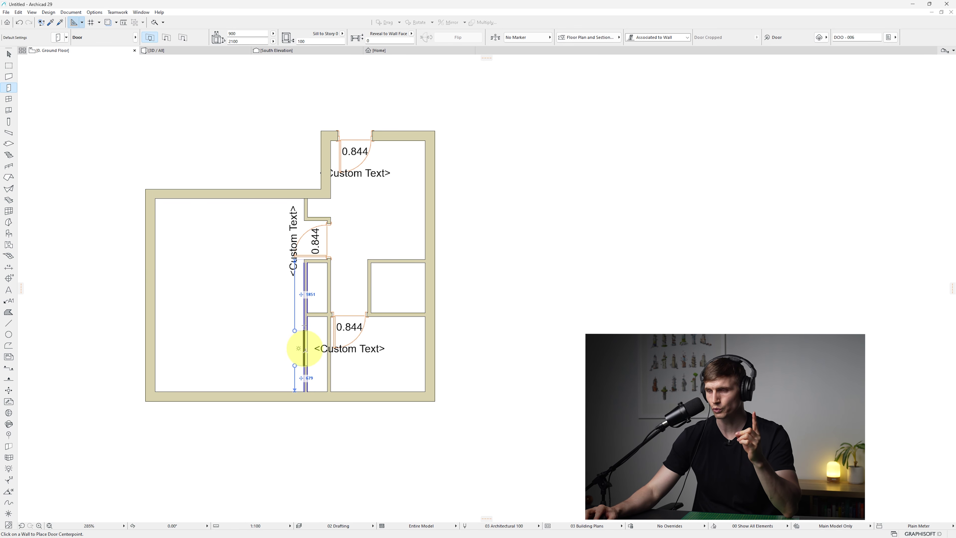
click(300, 355)
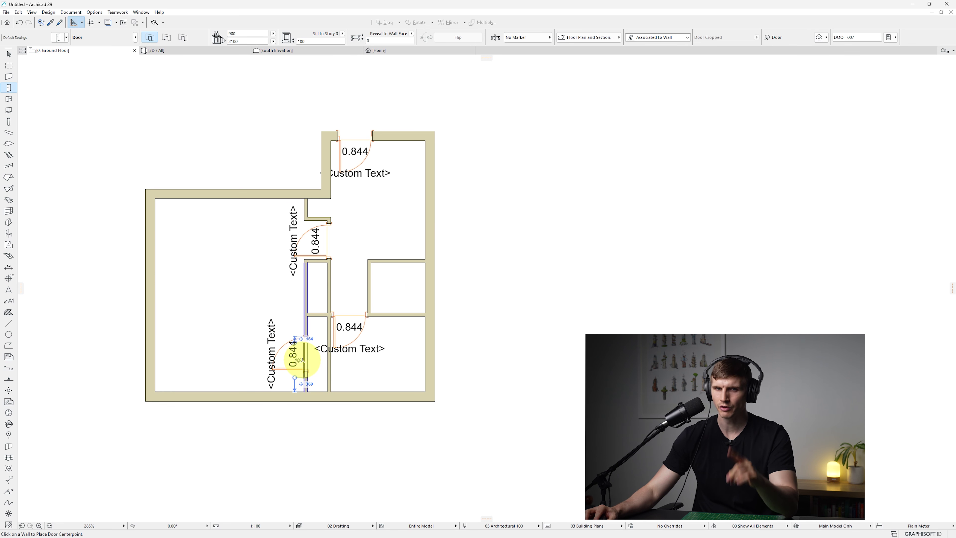
key(Escape)
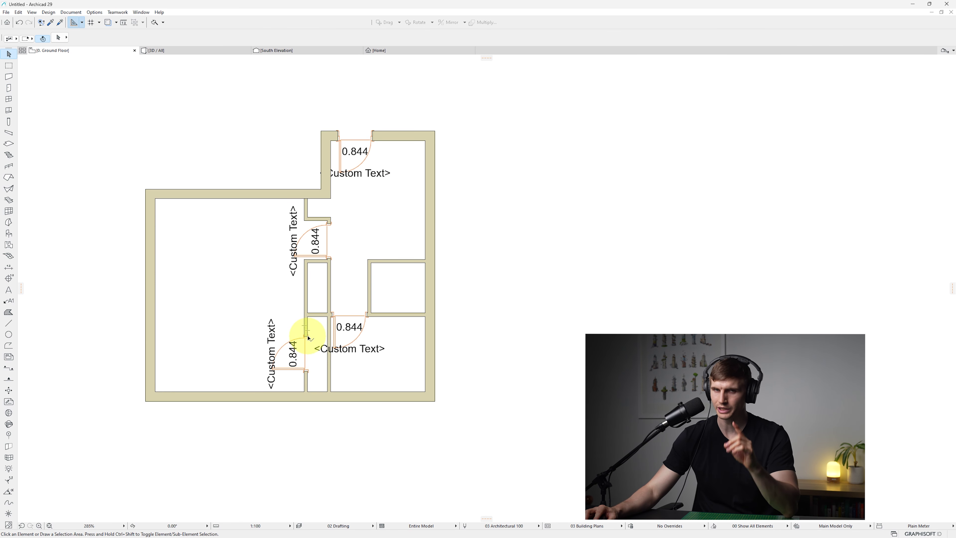
alt+click(307, 341)
key(Escape)
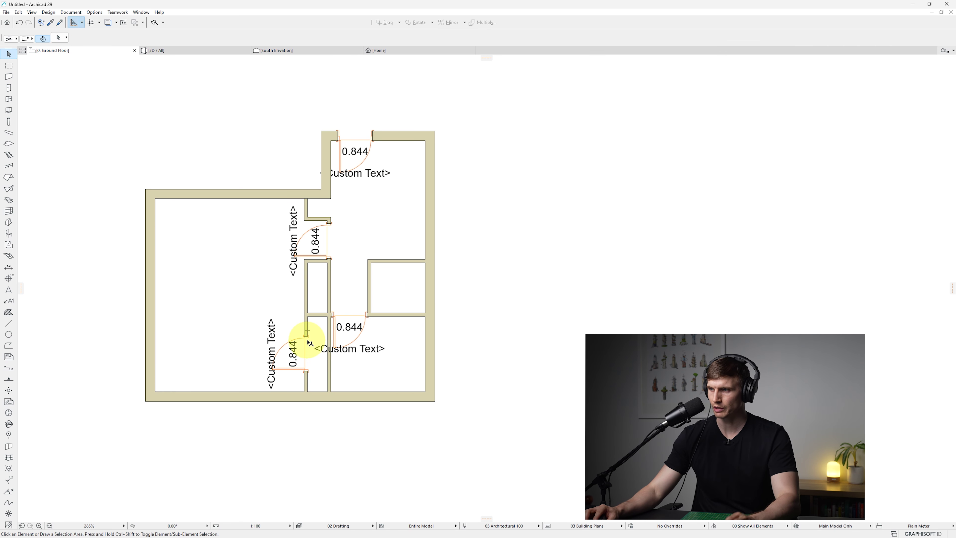
Step: Change the new door in the long vertical partition to the Double Door type from the Hinged Doors library
click(309, 339)
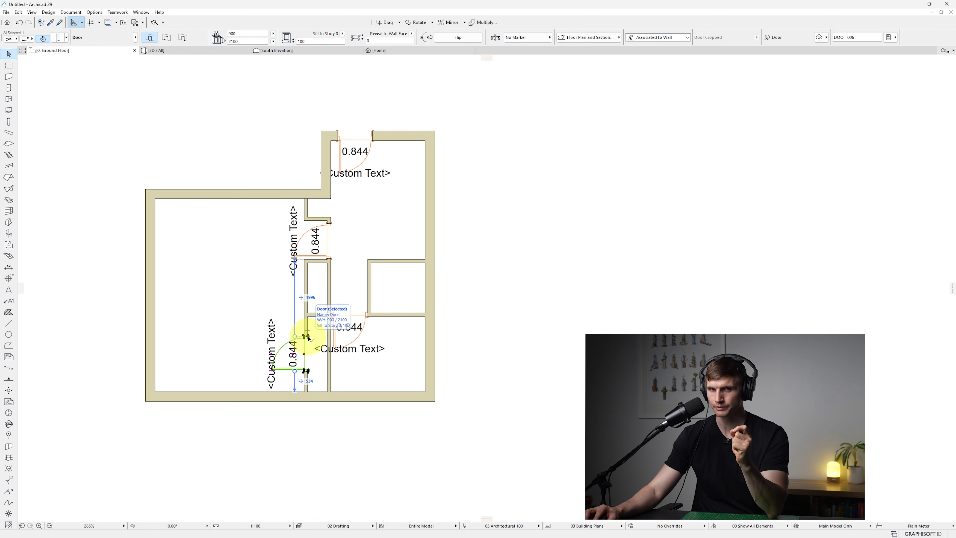
click(58, 38)
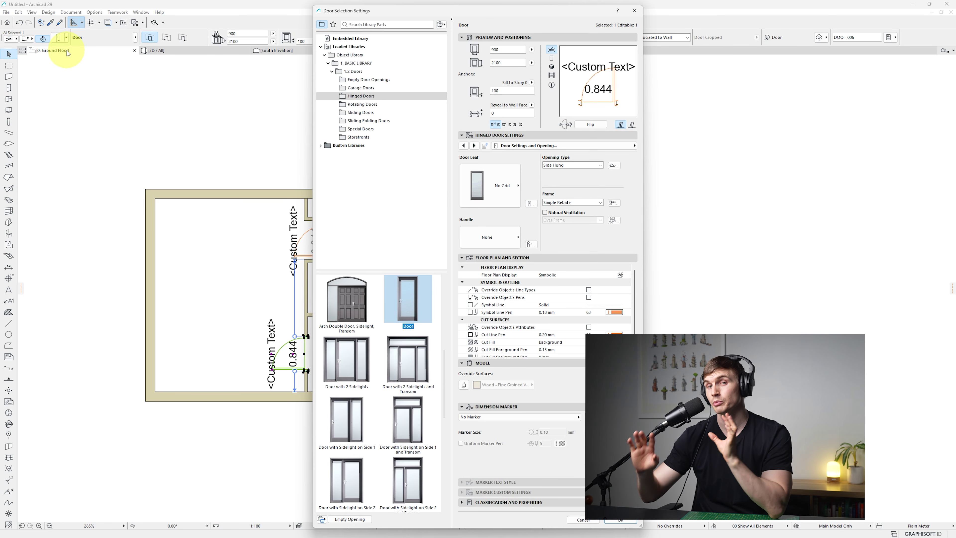
drag(552, 12, 379, 13)
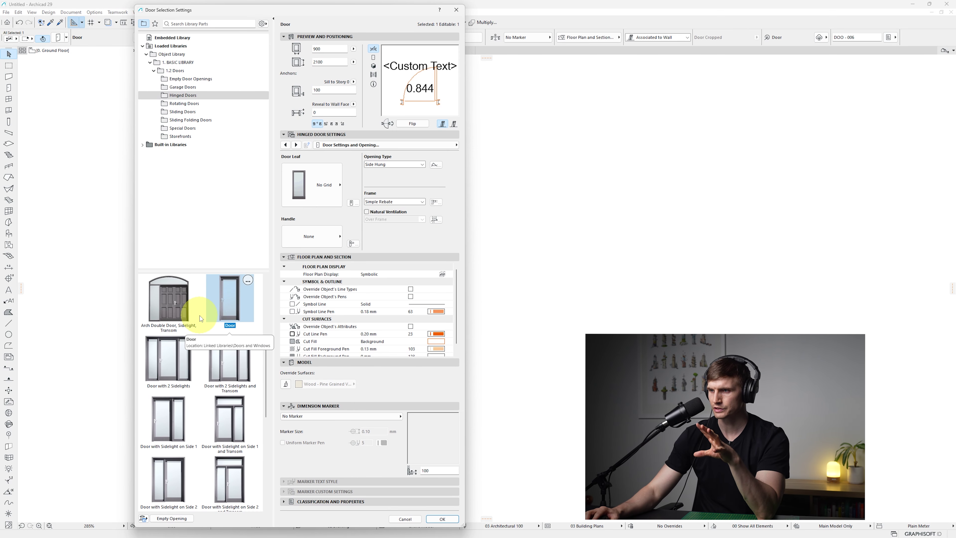
scroll(203, 315, down, 4)
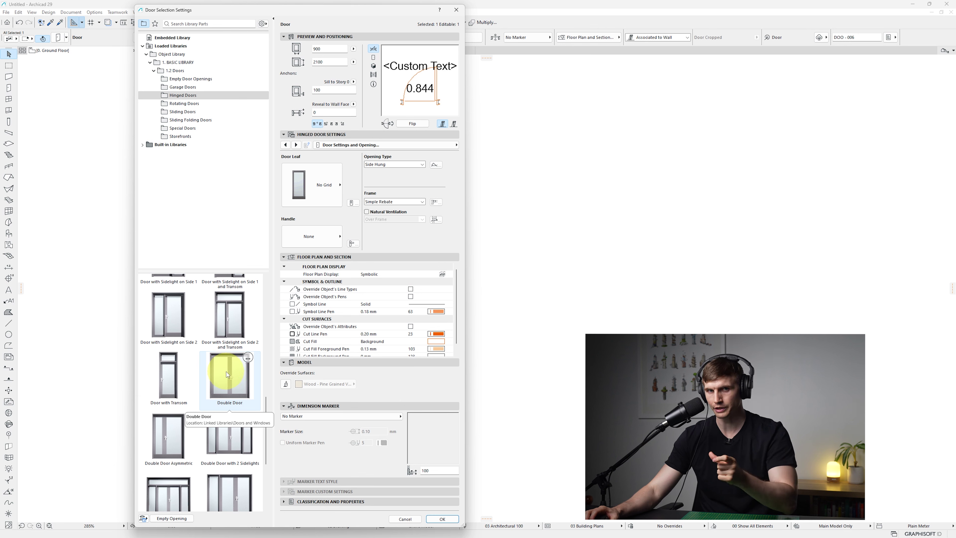
click(232, 376)
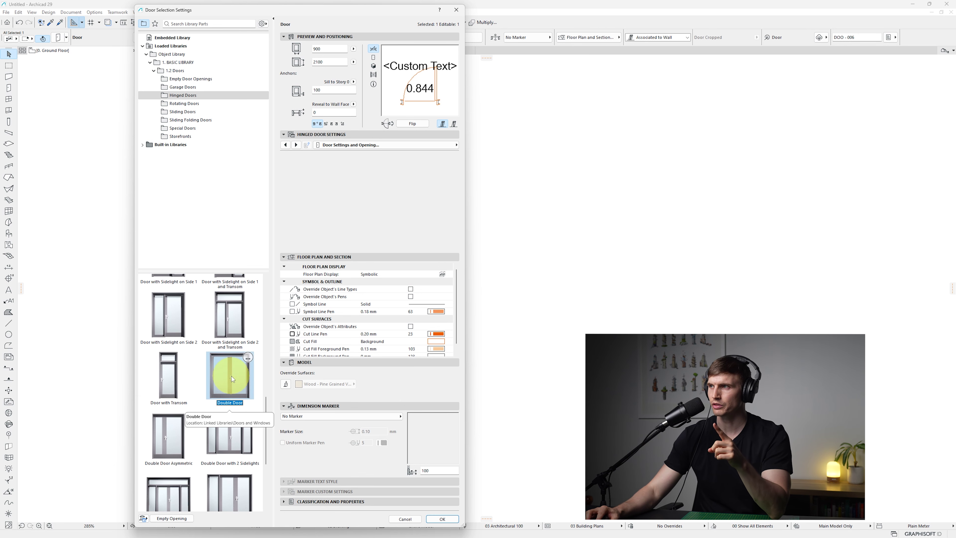
click(443, 519)
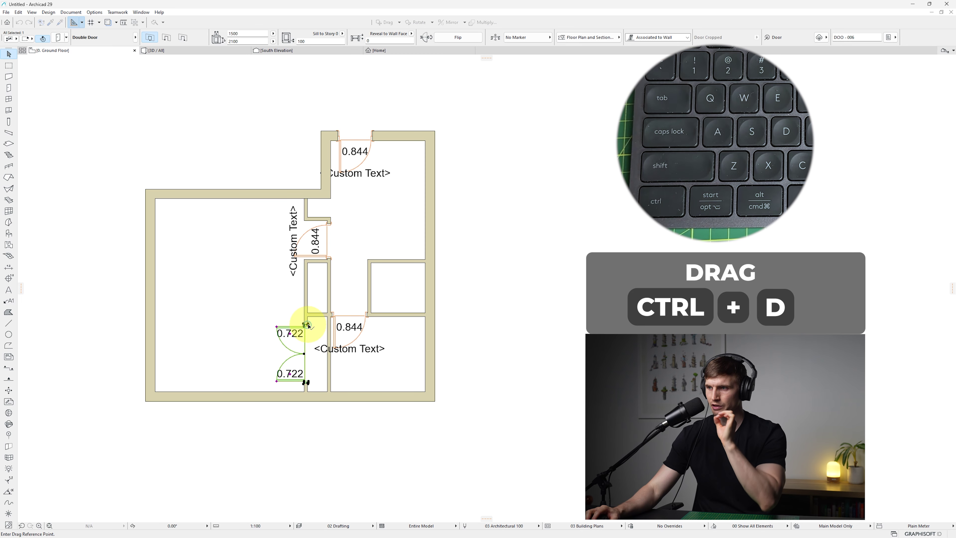
Step: Move the double door up so its upper jamb meets the underside of the adjoining horizontal partition
key(ctrl+d)
scroll(309, 327, up, 1)
scroll(309, 326, up, 5)
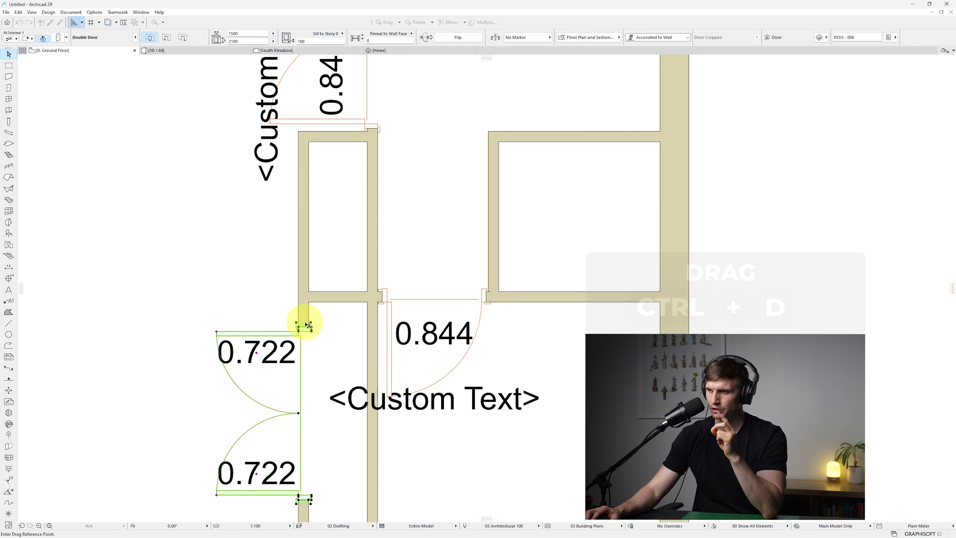
click(299, 329)
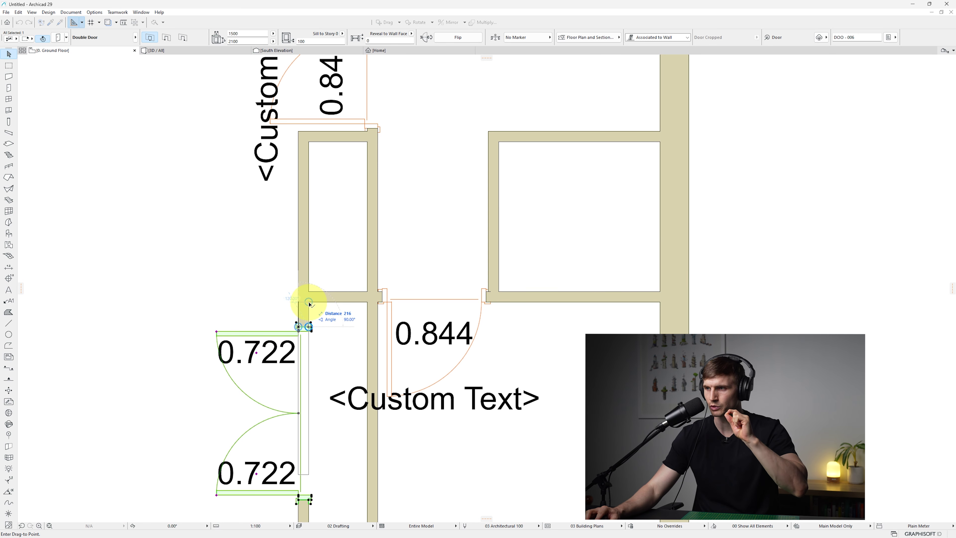
click(308, 303)
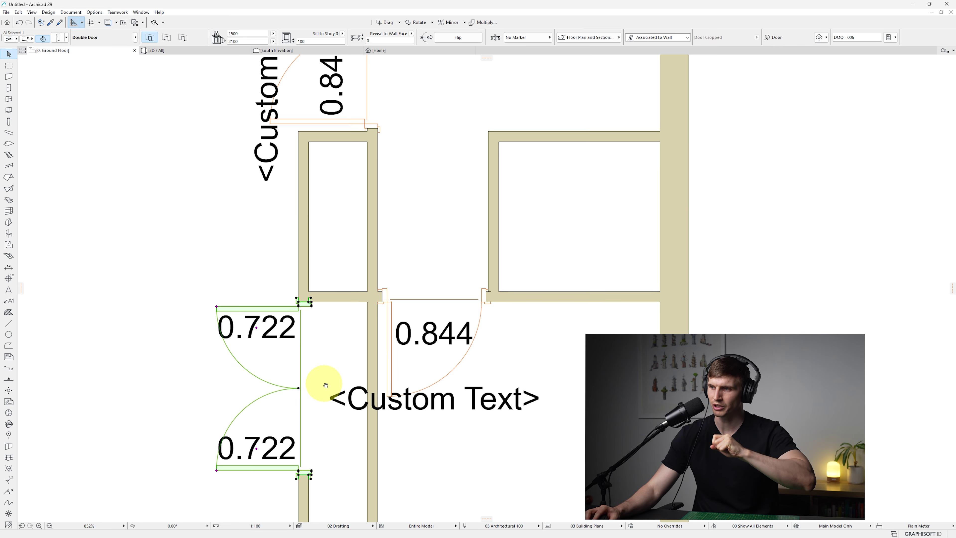
Step: Move the double door 225 mm straight down toward the lower exterior wall and clear the selection
middle_drag(326, 386, 322, 287)
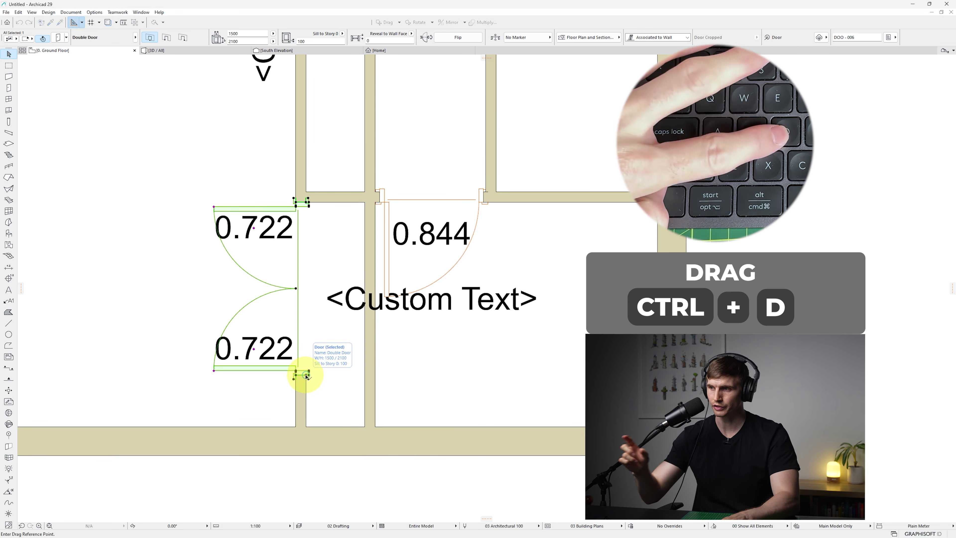
key(ctrl+d)
click(306, 375)
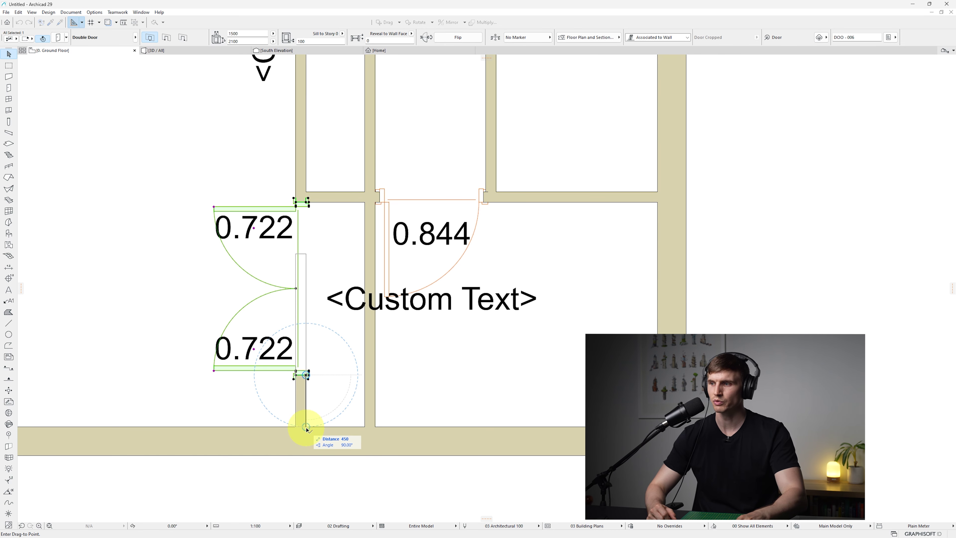
key(Tab)
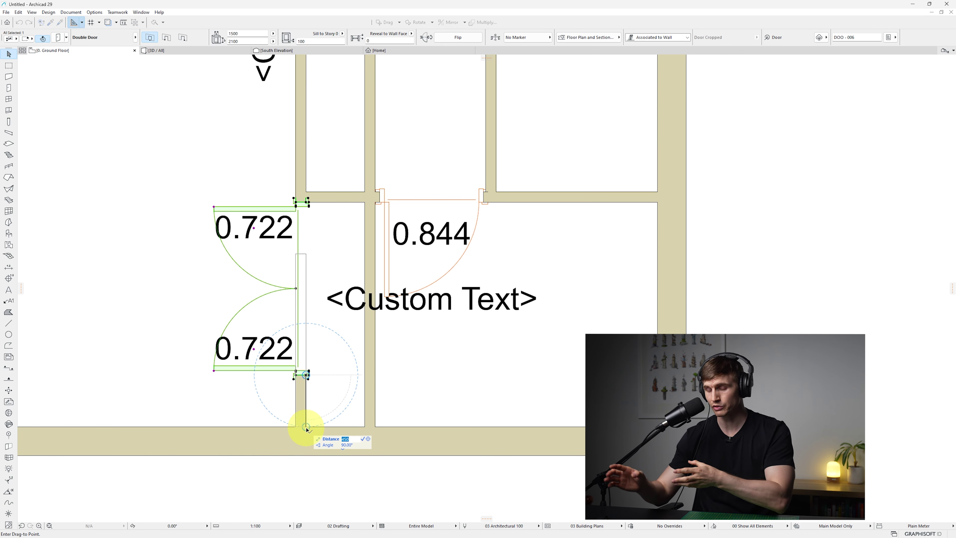
text(225)
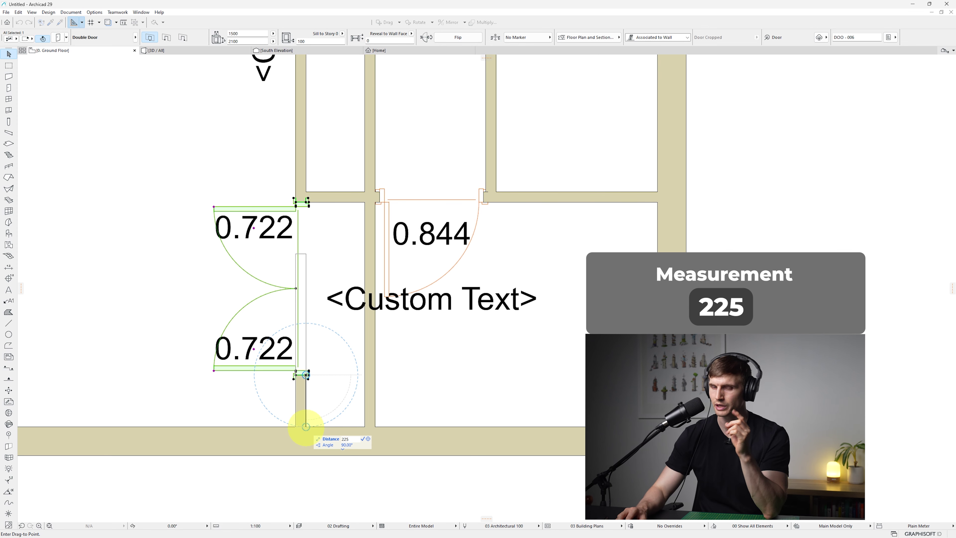
key(Return)
scroll(310, 310, down, 6)
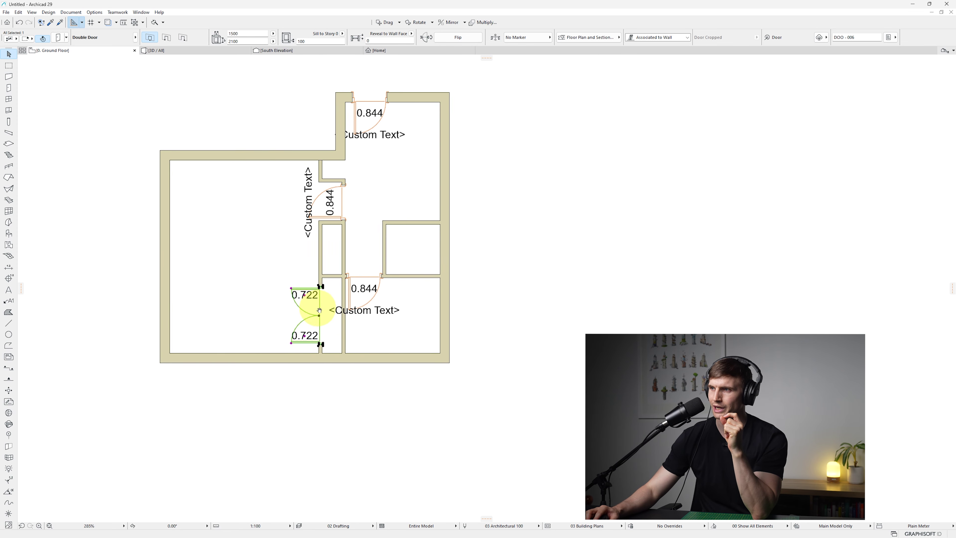
middle_drag(311, 331, 312, 330)
click(349, 369)
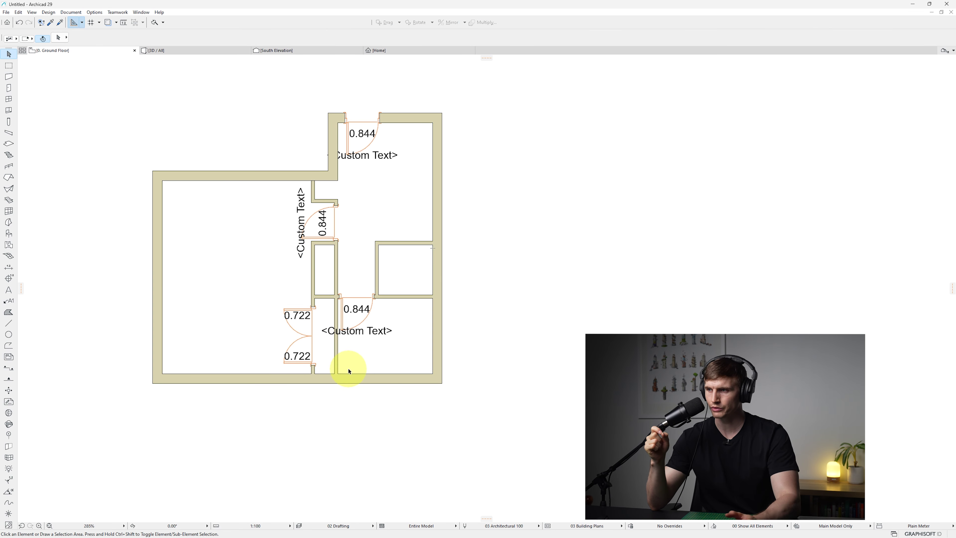
Step: Pick up the double door's settings and place a 1500 × 2100 mm copy in the large room's upper exterior wall, opening outward
key(alt)
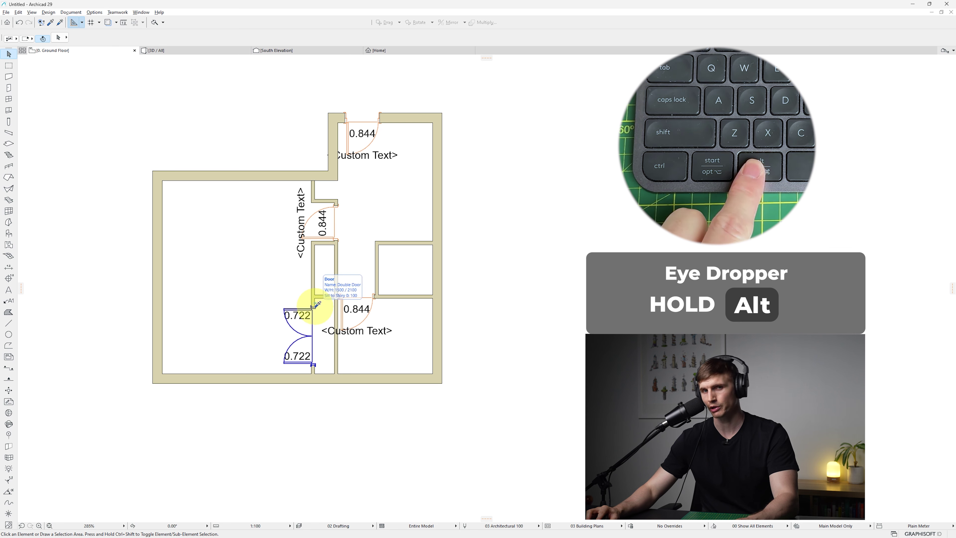
alt+click(316, 306)
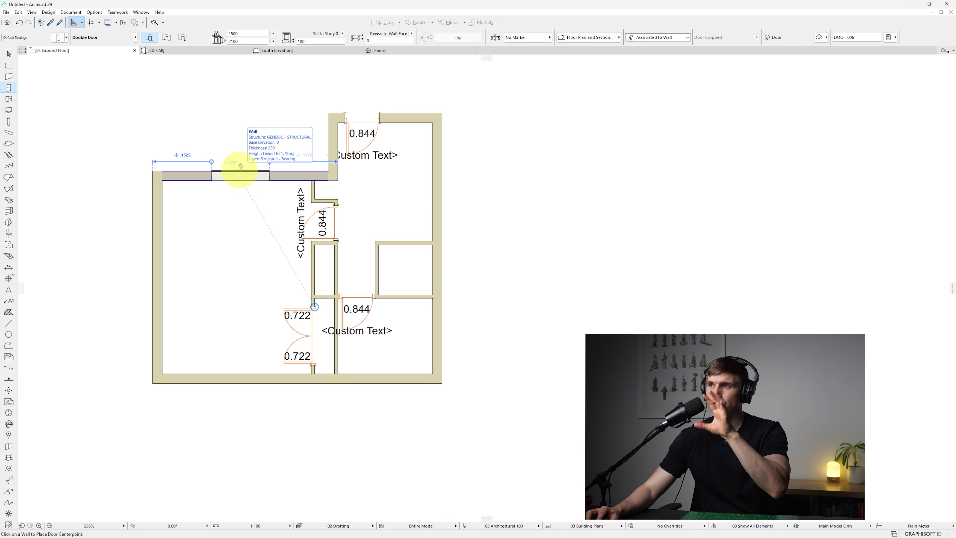
click(241, 166)
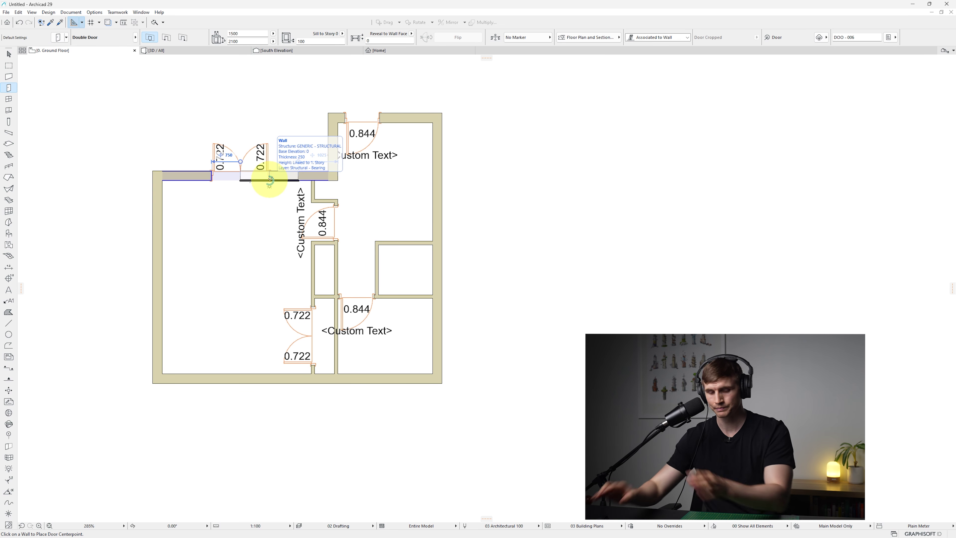
key(Escape)
Step: Change the double door in the large room's upper exterior wall to the Sliding Door type from the Sliding Doors library
click(269, 172)
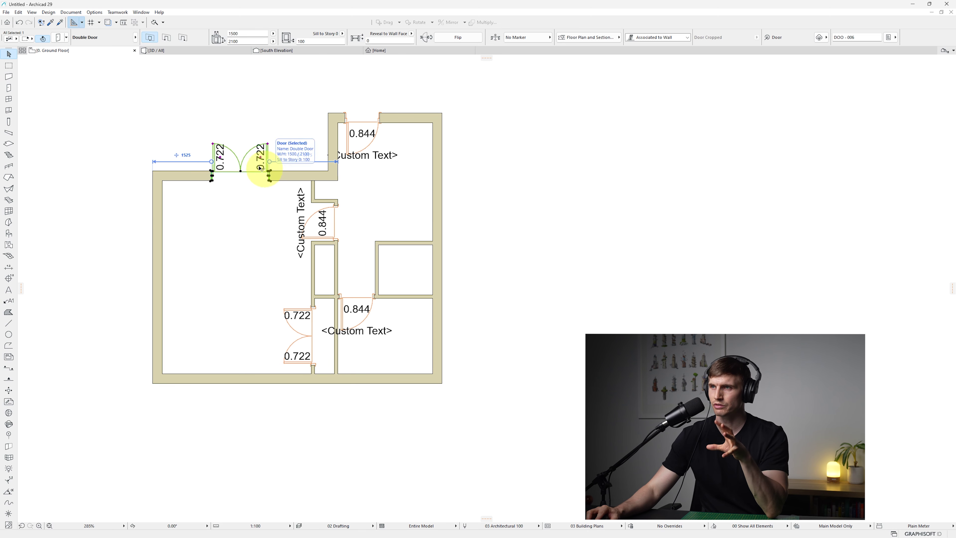
click(61, 38)
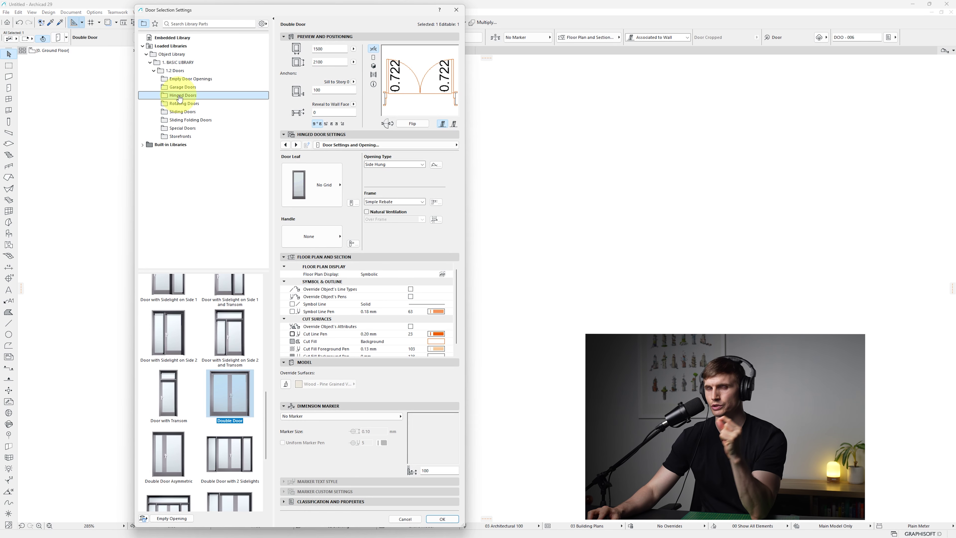
click(193, 113)
scroll(209, 279, down, 5)
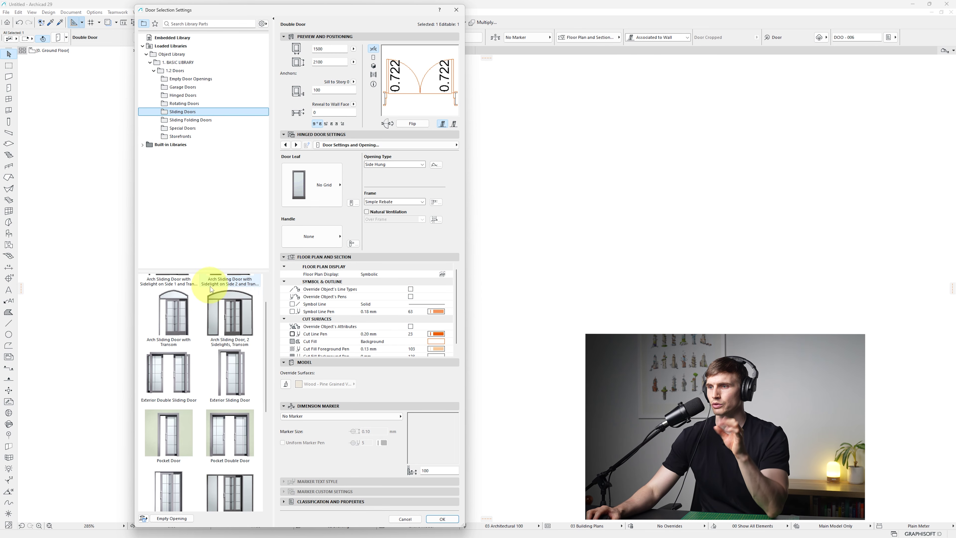
click(171, 332)
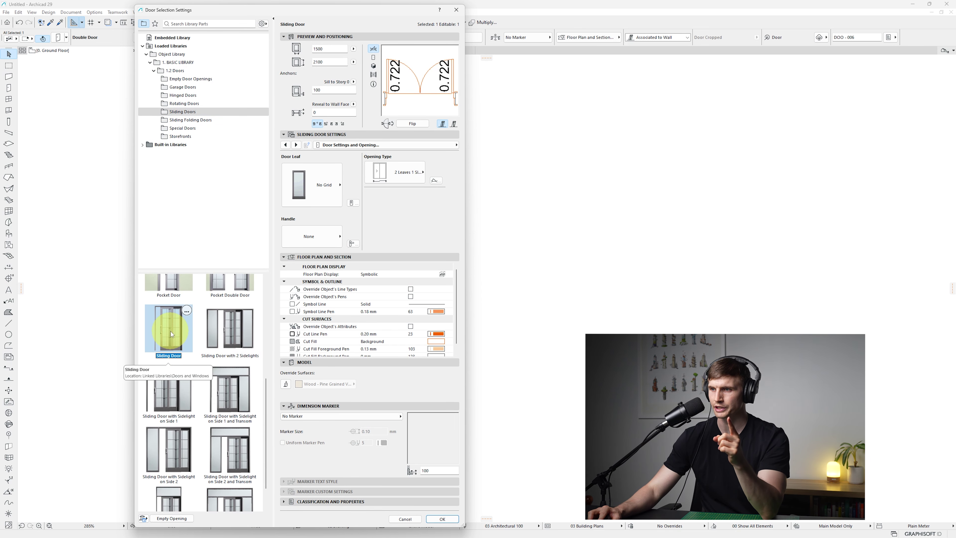
click(441, 519)
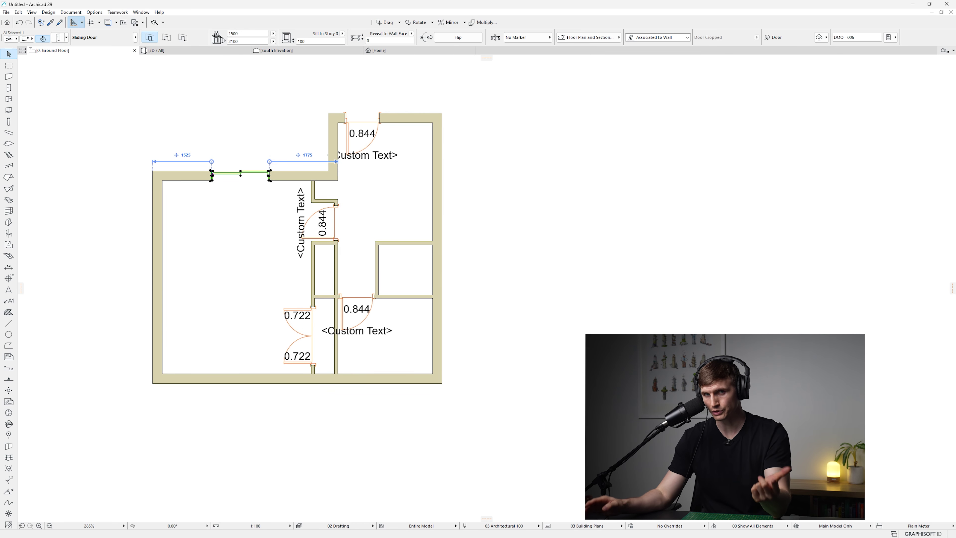
Step: Set the sliding door's width to 2200 mm and its reveal to the wall face to 85 mm
click(272, 175)
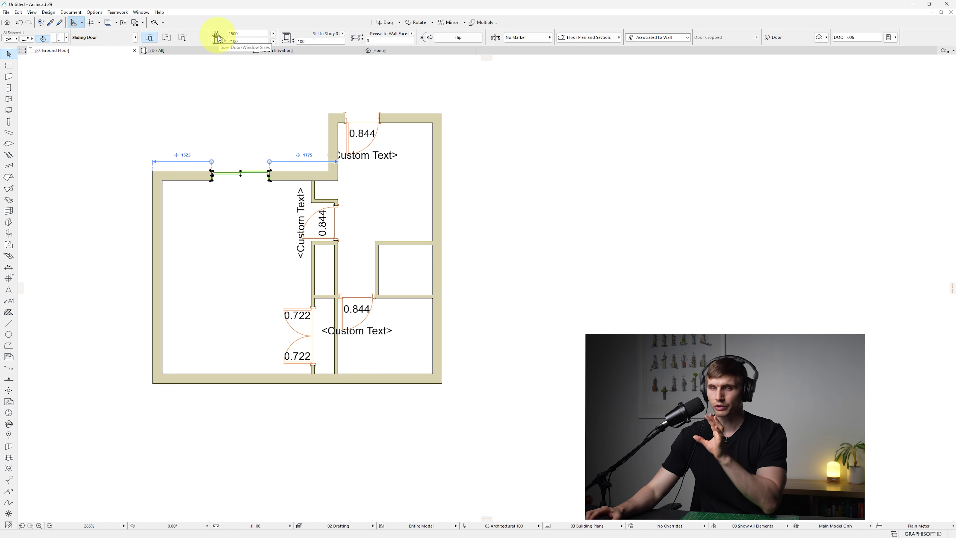
click(237, 34)
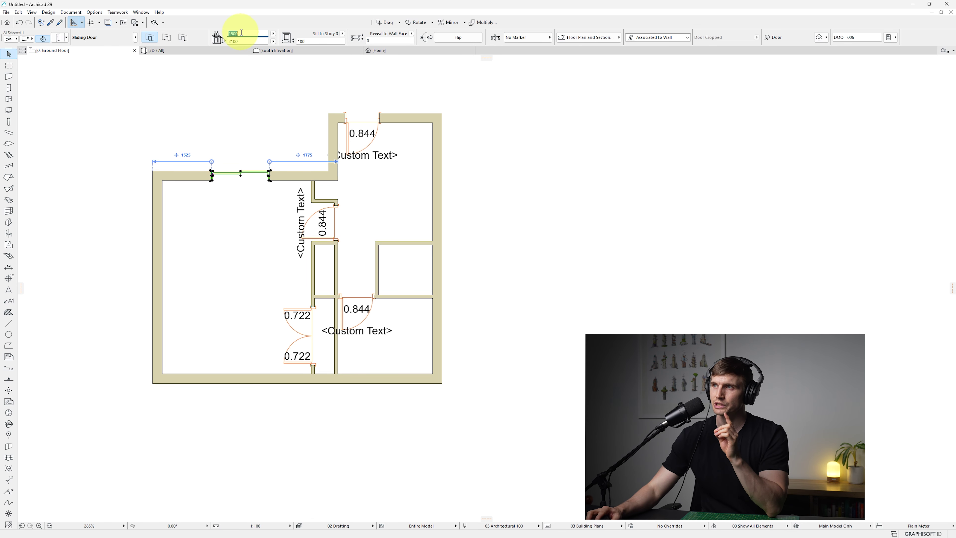
text(22)
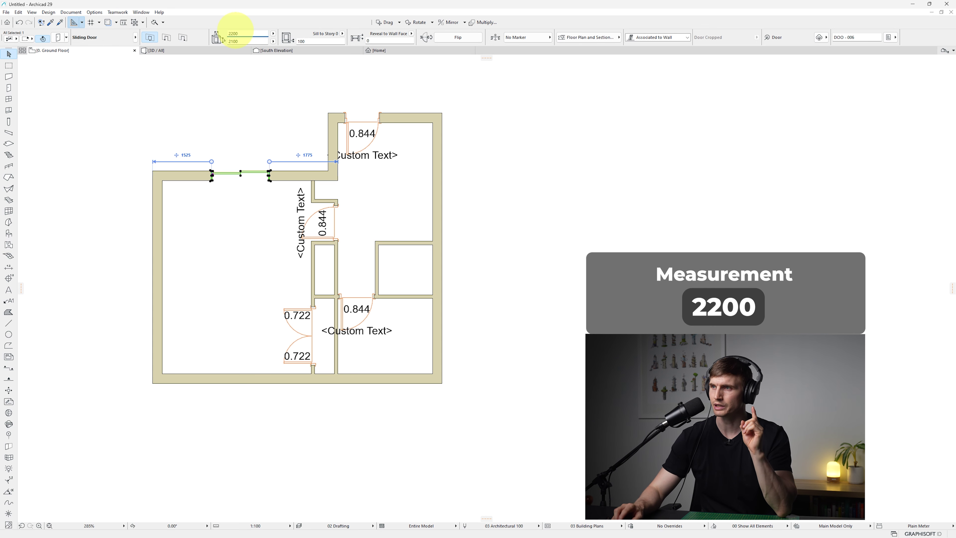
key(Return)
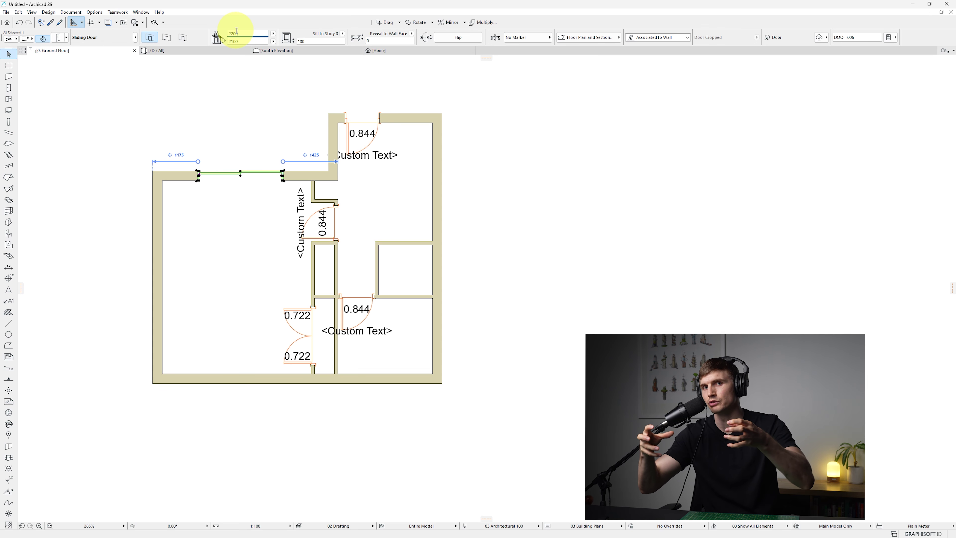
click(378, 39)
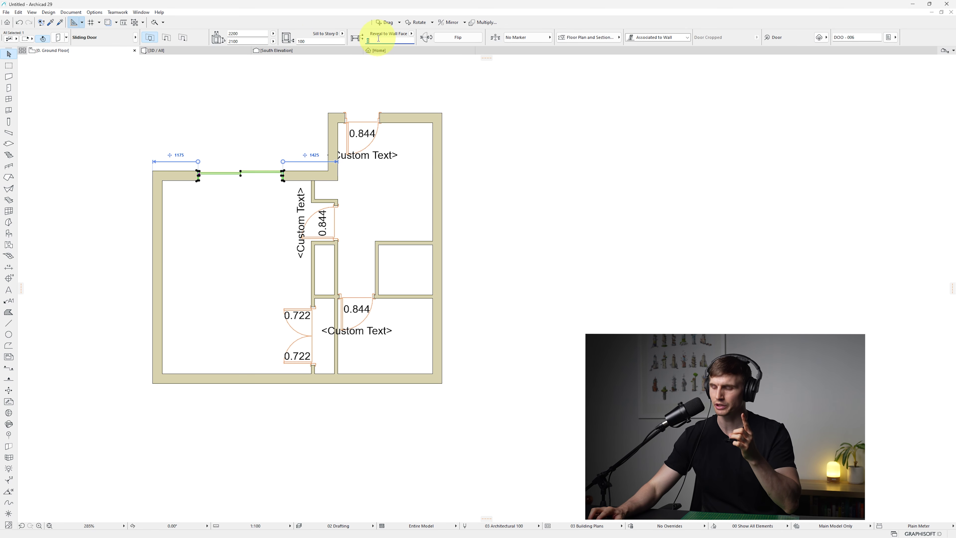
text(85)
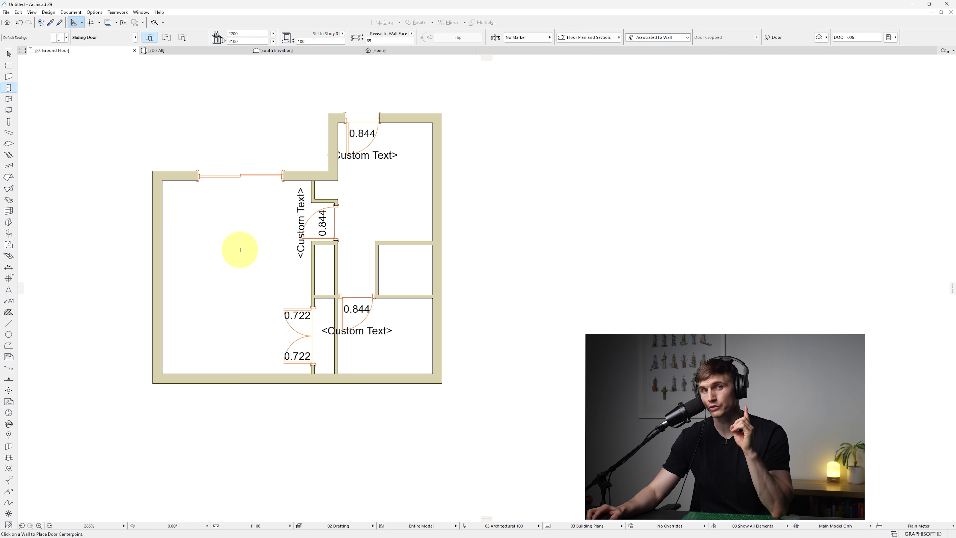
key(Escape)
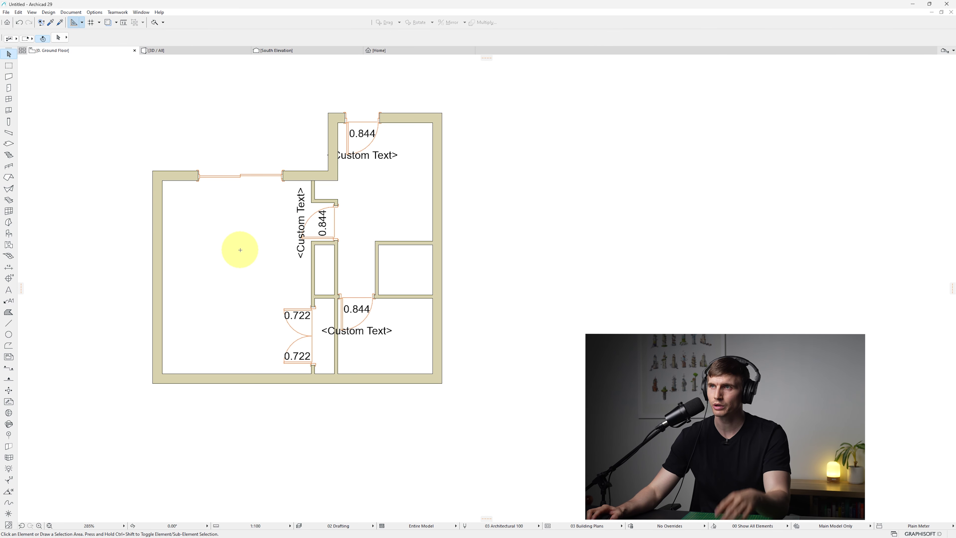
Step: Place a 900 × 1500 mm window with a 1000 mm sill in the large room's lower exterior wall
click(9, 100)
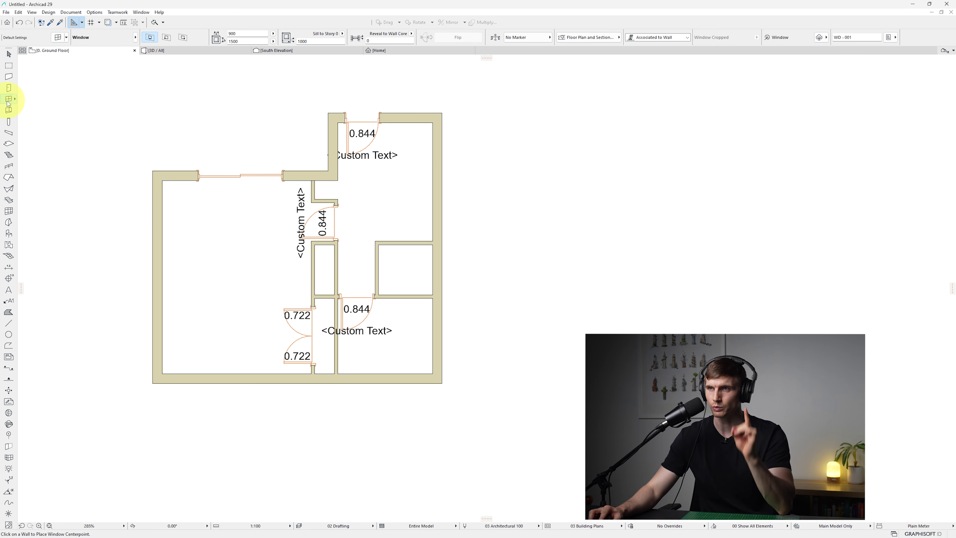
click(232, 384)
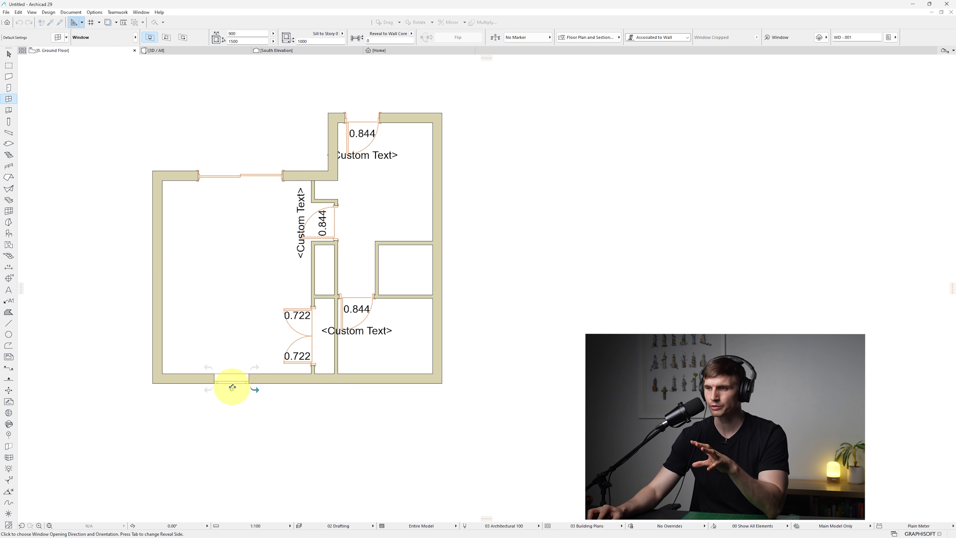
click(212, 425)
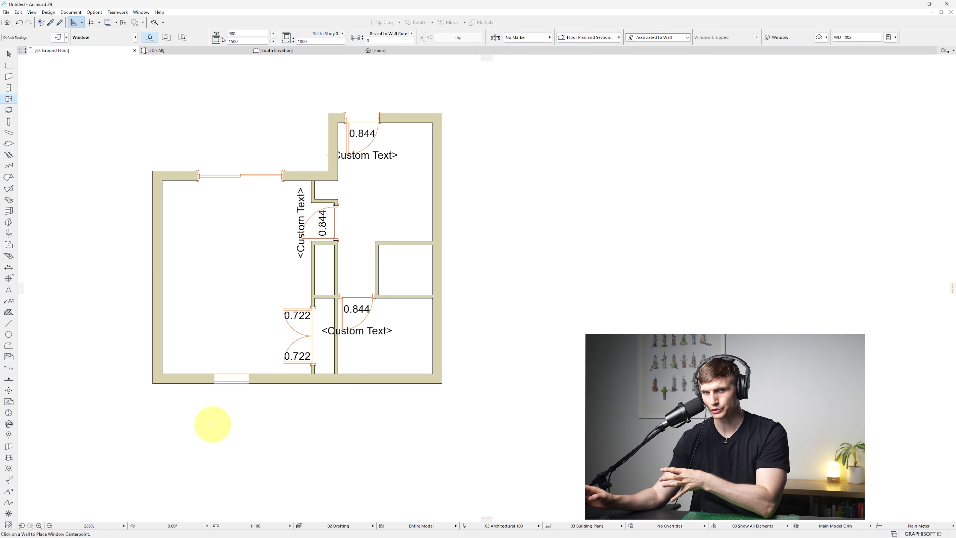
key(Escape)
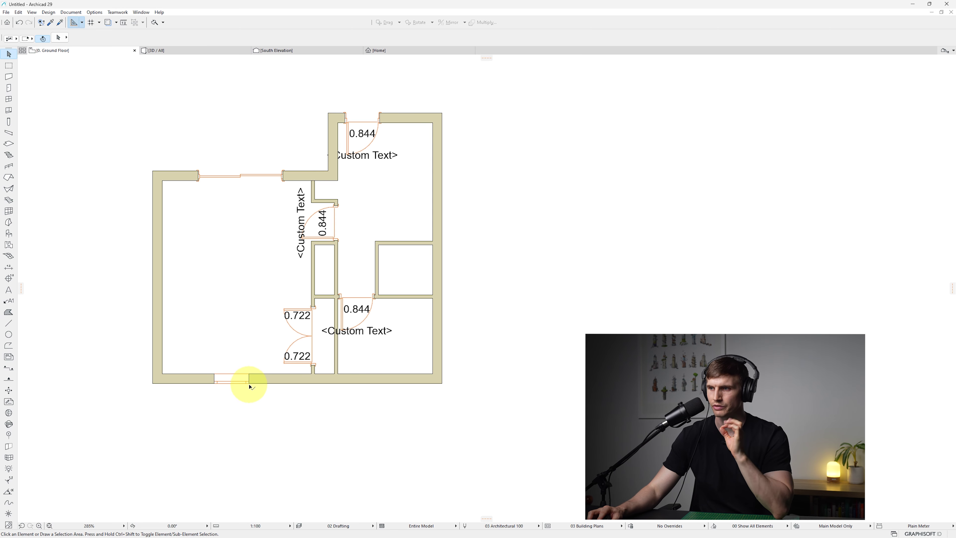
Step: Change the lower wall's window to a 2-Sash Sliding Window from the Sliding Windows library and set its reveal to 85 mm
click(250, 386)
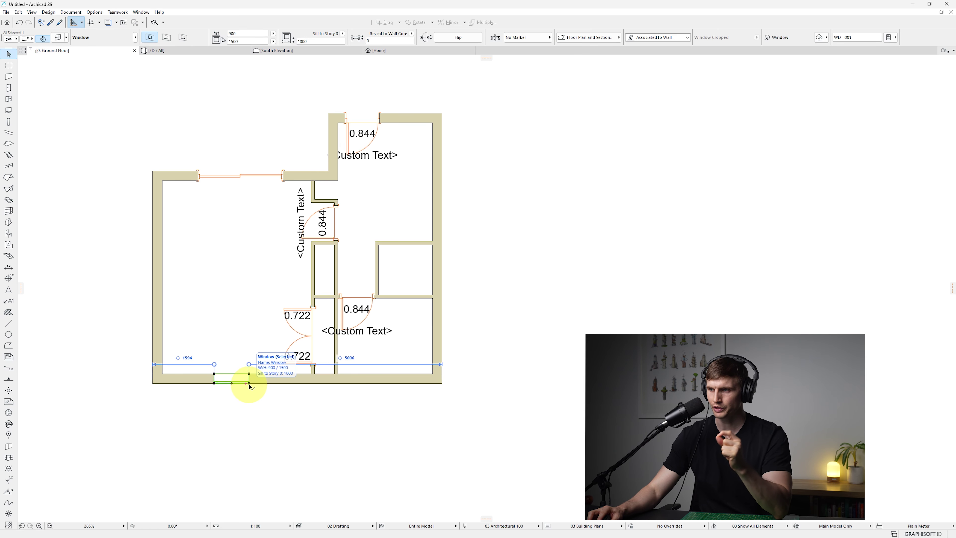
click(58, 37)
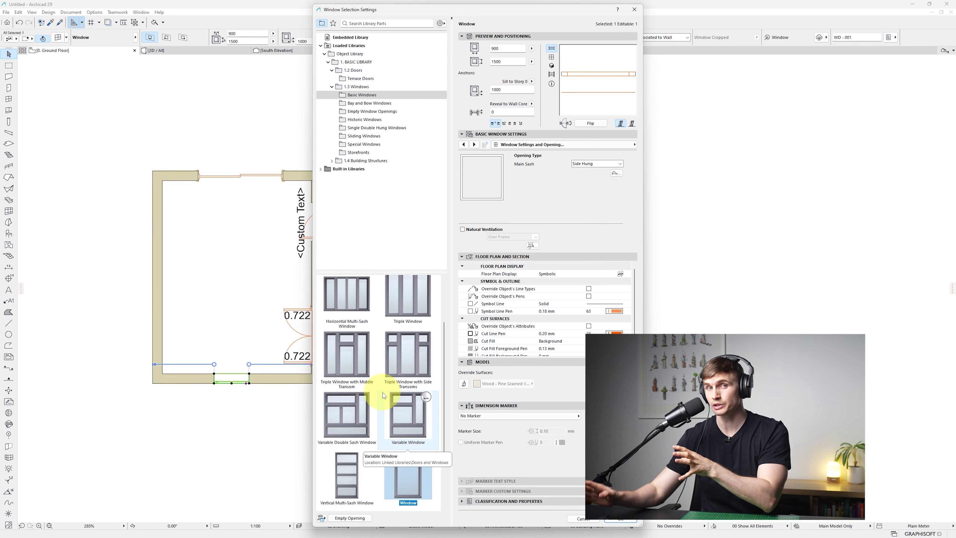
click(383, 140)
click(357, 301)
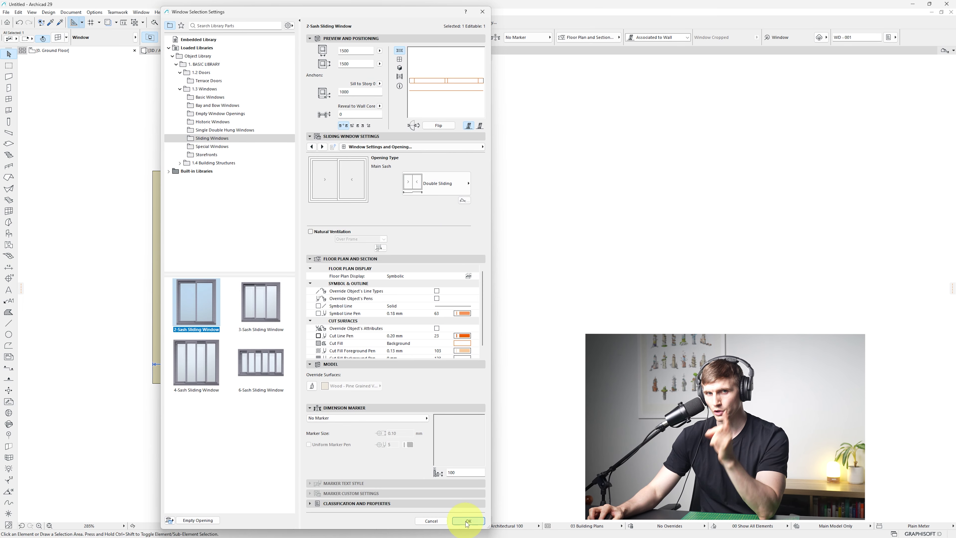
click(466, 522)
click(371, 41)
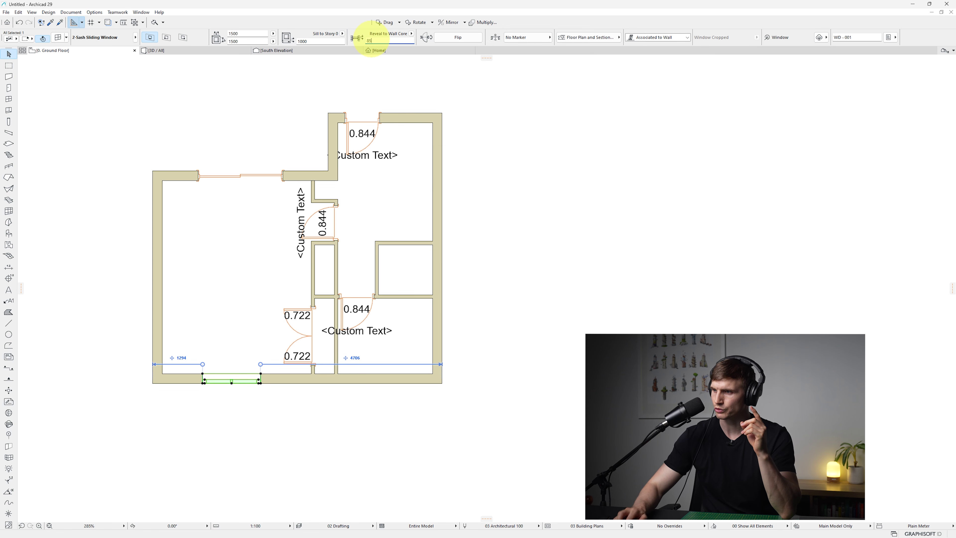
key(Return)
Step: Apply the 09 Grayscale pen set to both the 3D view and the ground floor plan
key(F3)
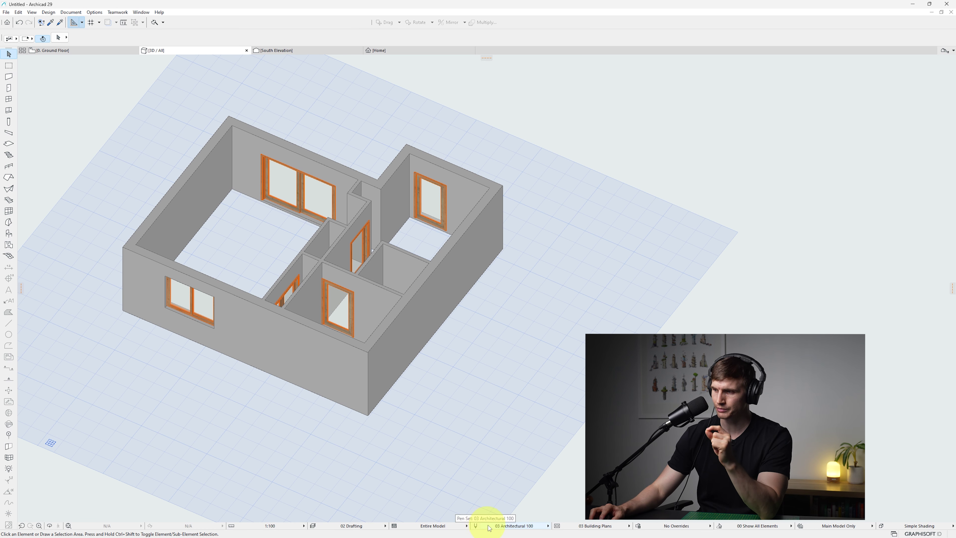
click(500, 526)
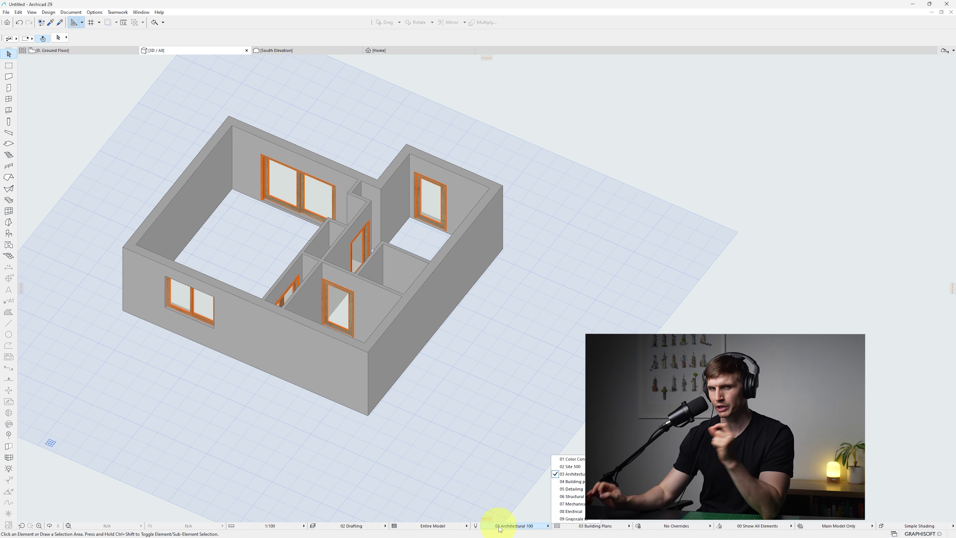
click(568, 520)
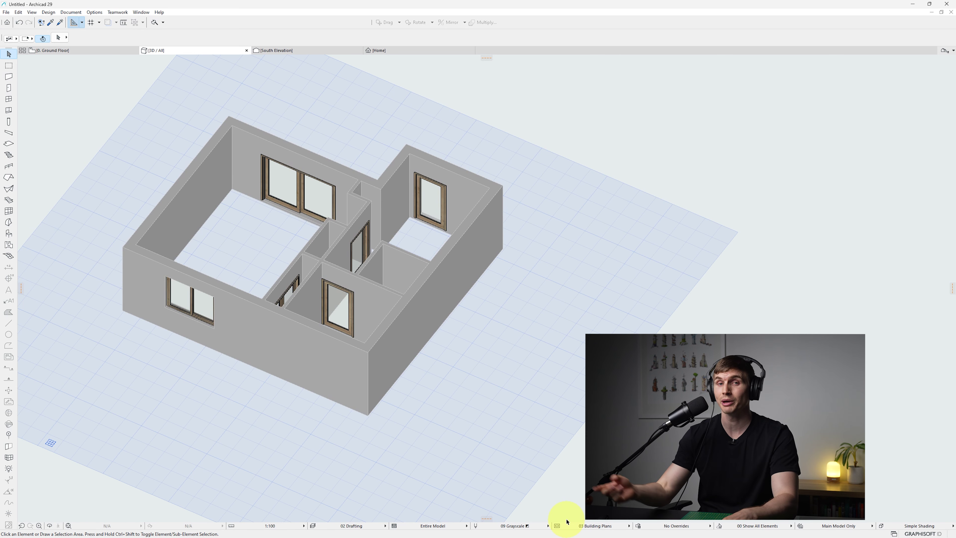
key(F2)
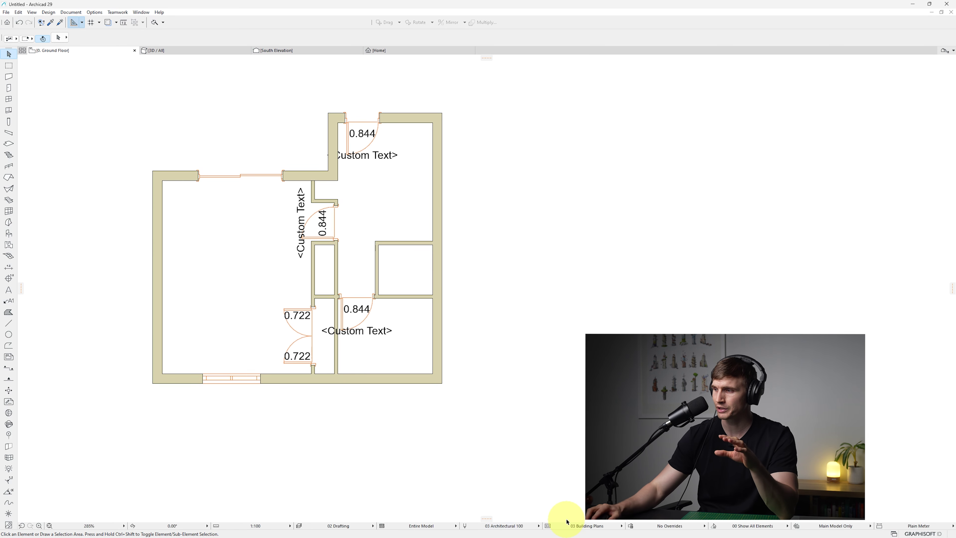
click(539, 526)
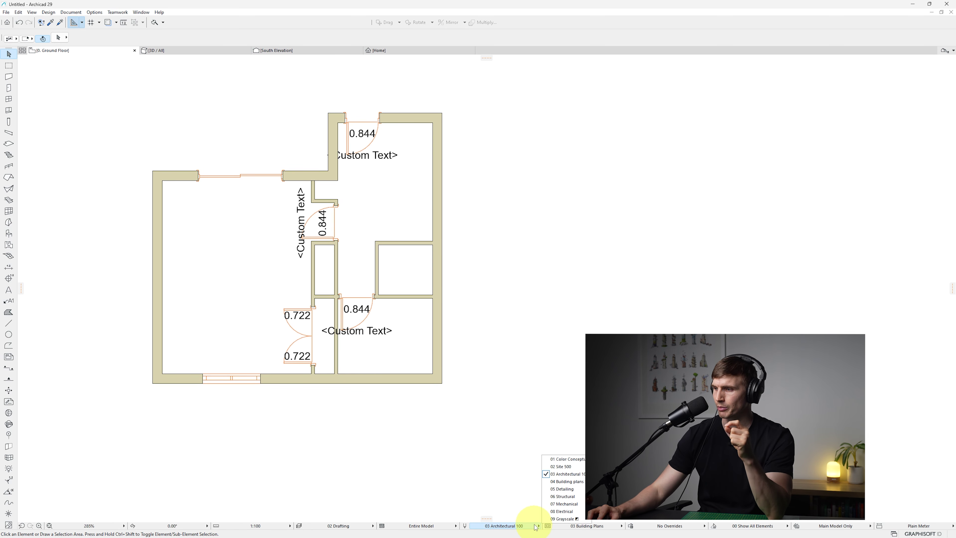
click(549, 519)
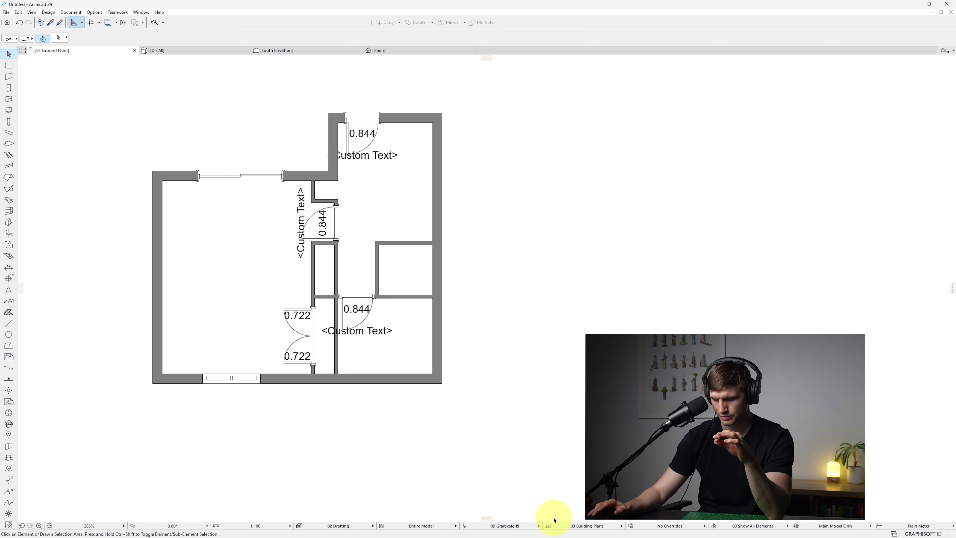
click(519, 527)
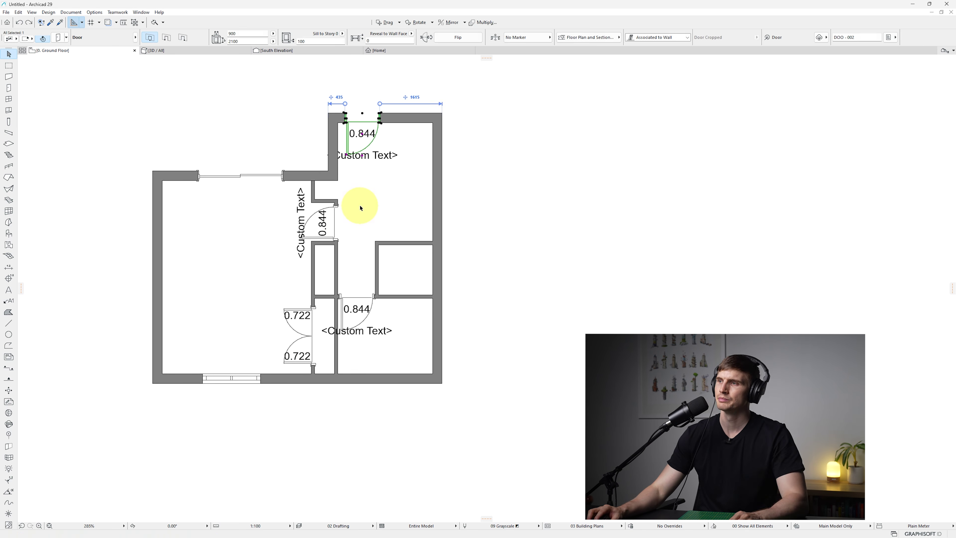
Step: Turn off the Leaf Width Dimensions and Custom Text tags for the three single hinged doors and the double door together
shift+click(339, 206)
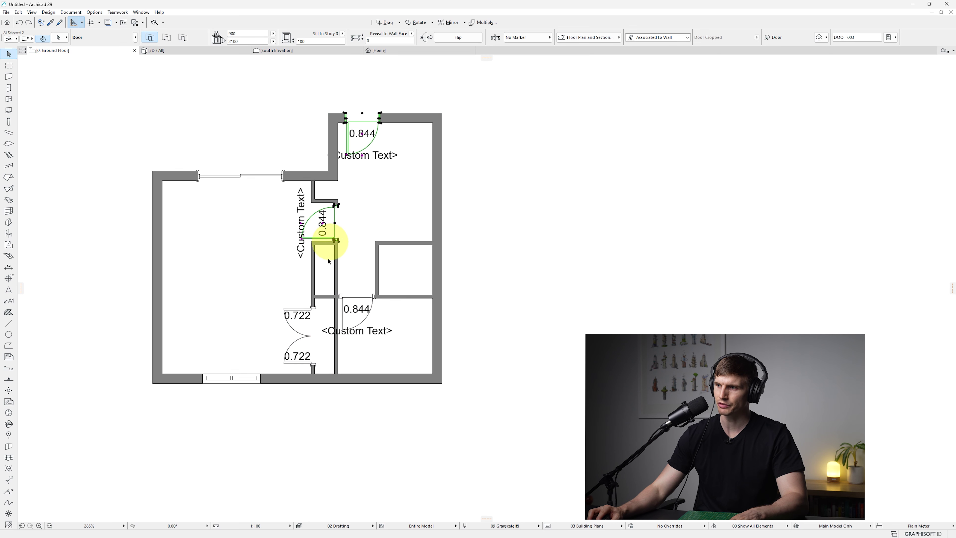
shift+click(319, 305)
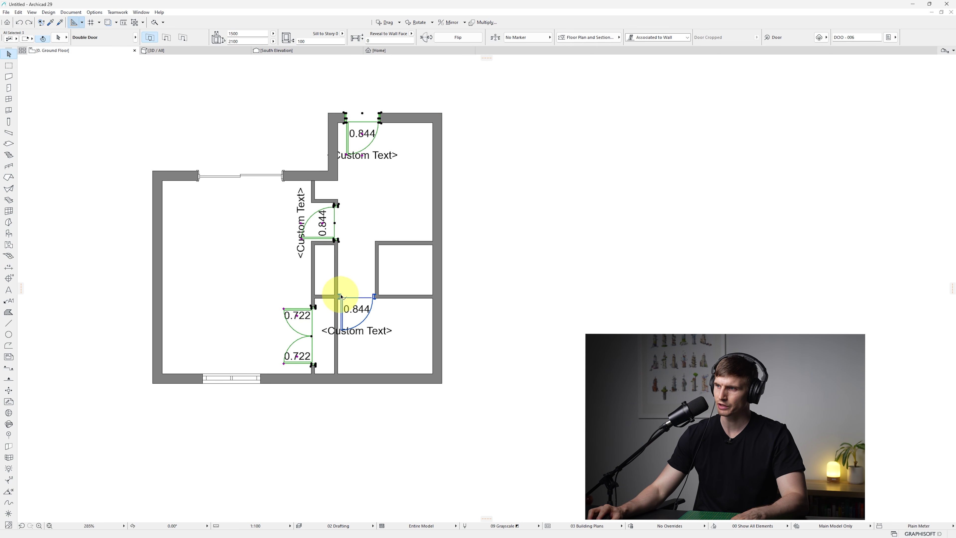
shift+click(341, 296)
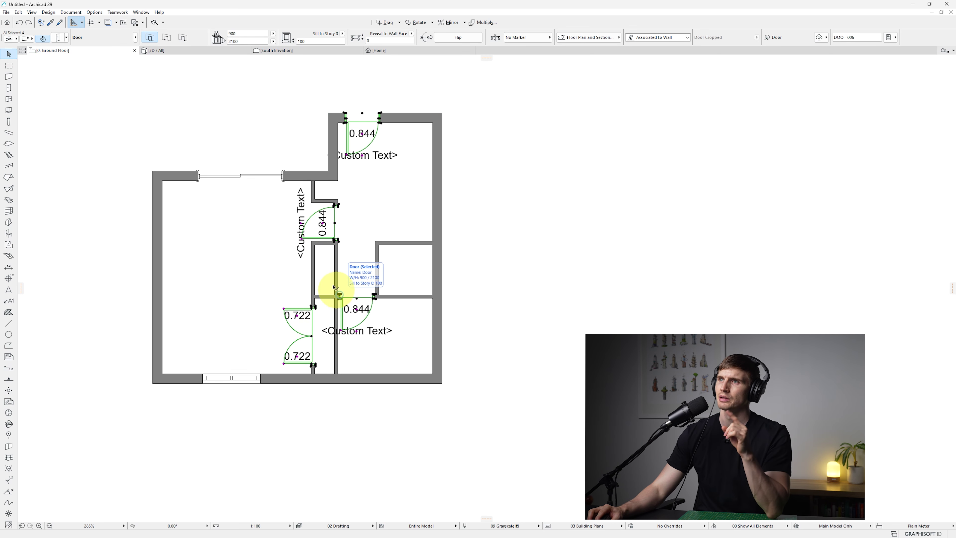
click(62, 39)
click(423, 147)
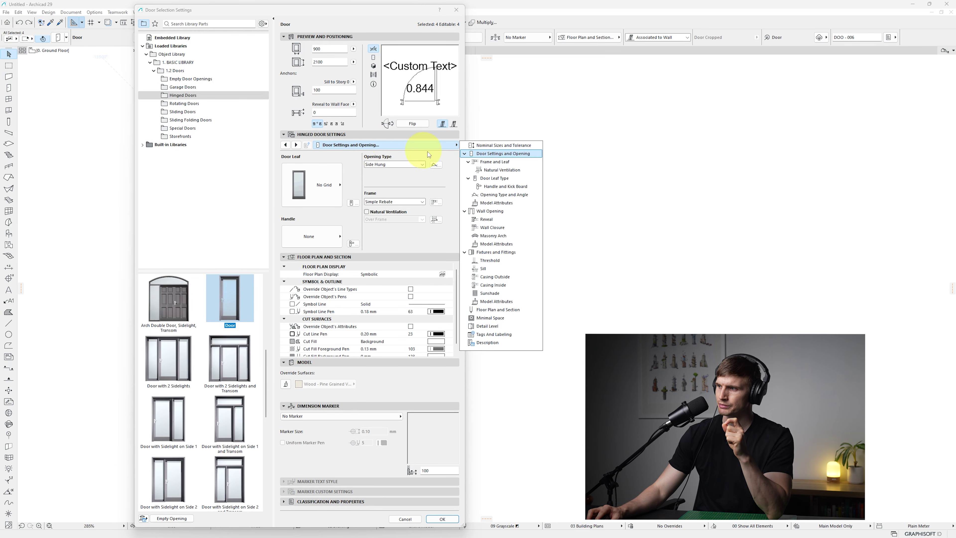
click(494, 334)
click(283, 171)
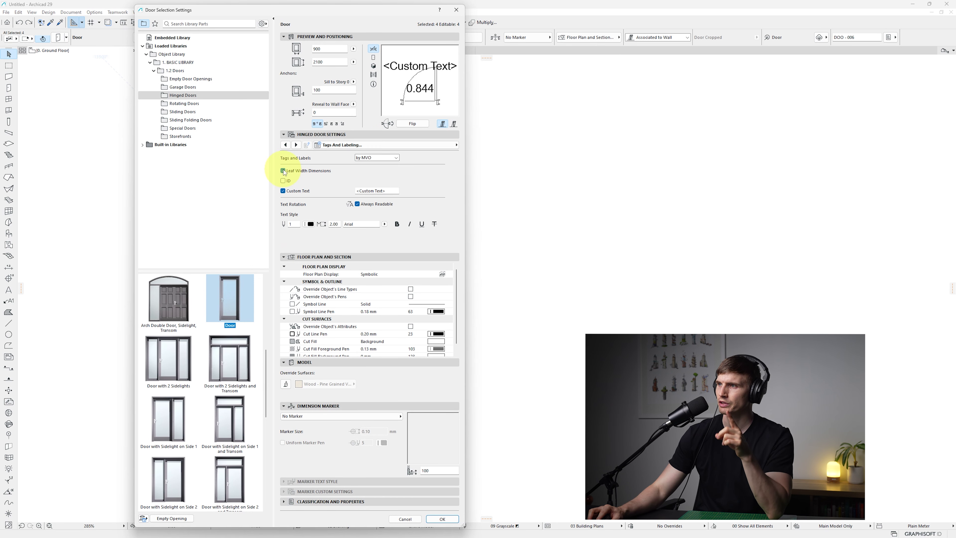
click(283, 191)
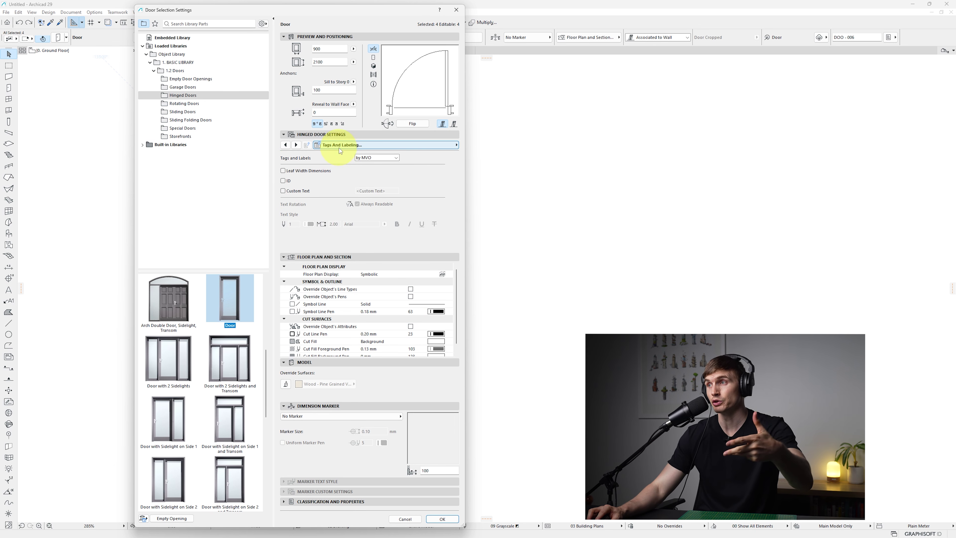
click(419, 145)
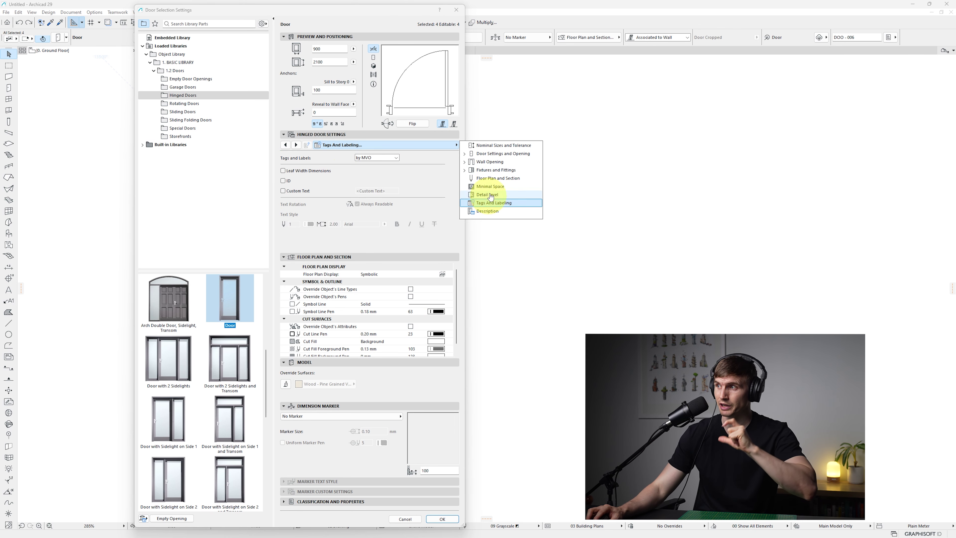
click(491, 202)
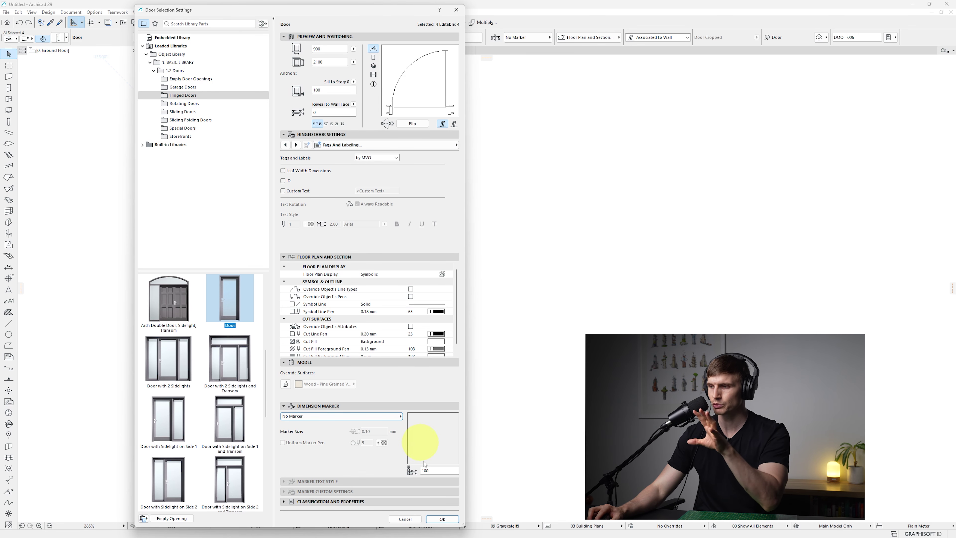
click(441, 519)
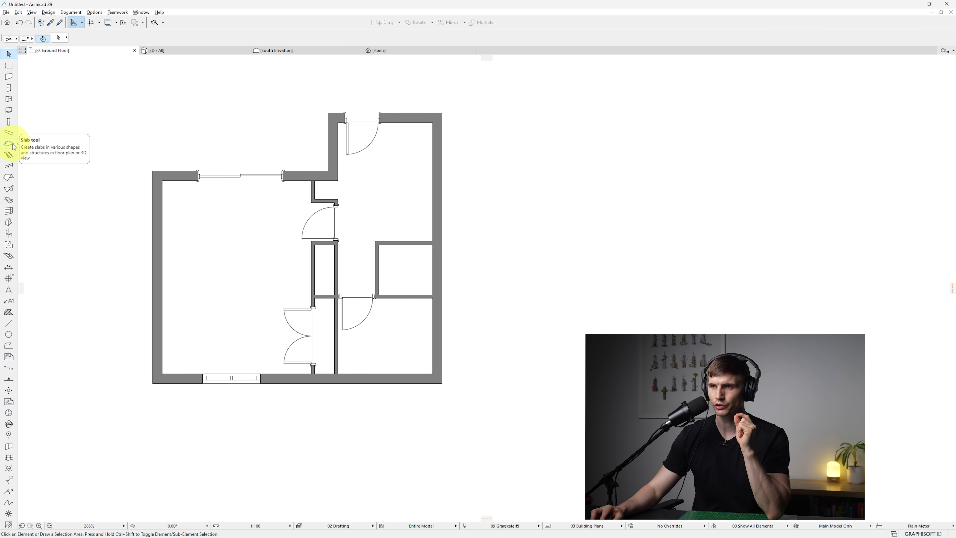
Step: Draw a 300 mm thick rectangular slab from the building's lower-left outer corner to its upper-right outer corner and show it in 3D
click(8, 143)
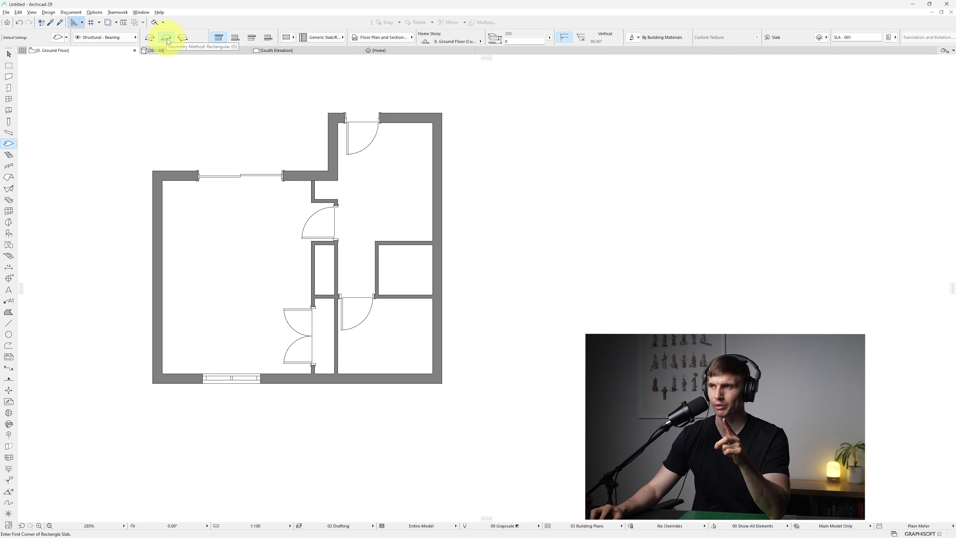
click(152, 383)
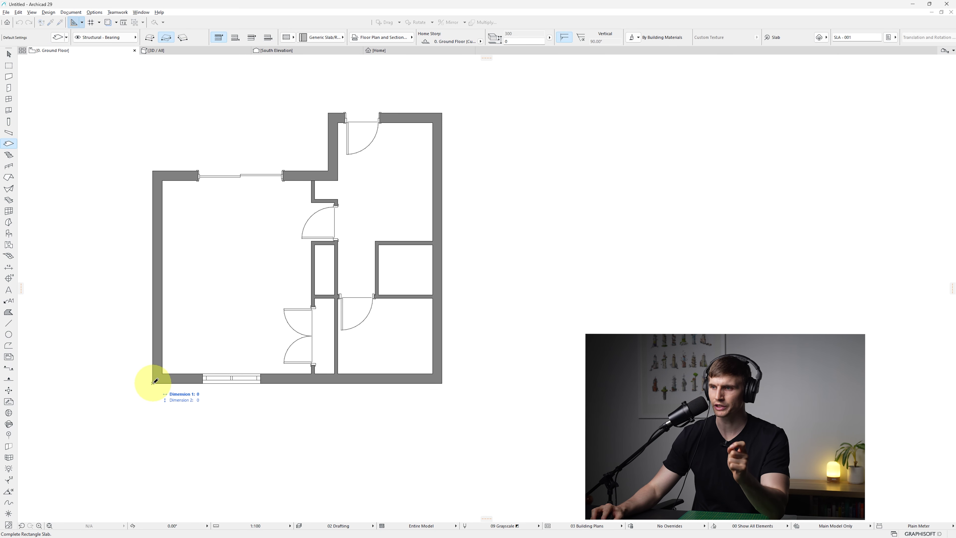
click(442, 113)
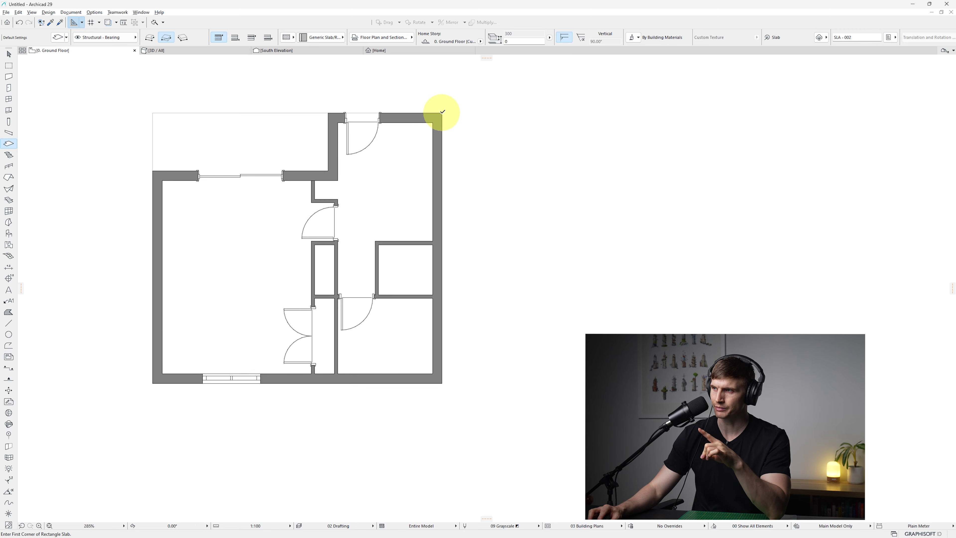
key(F3)
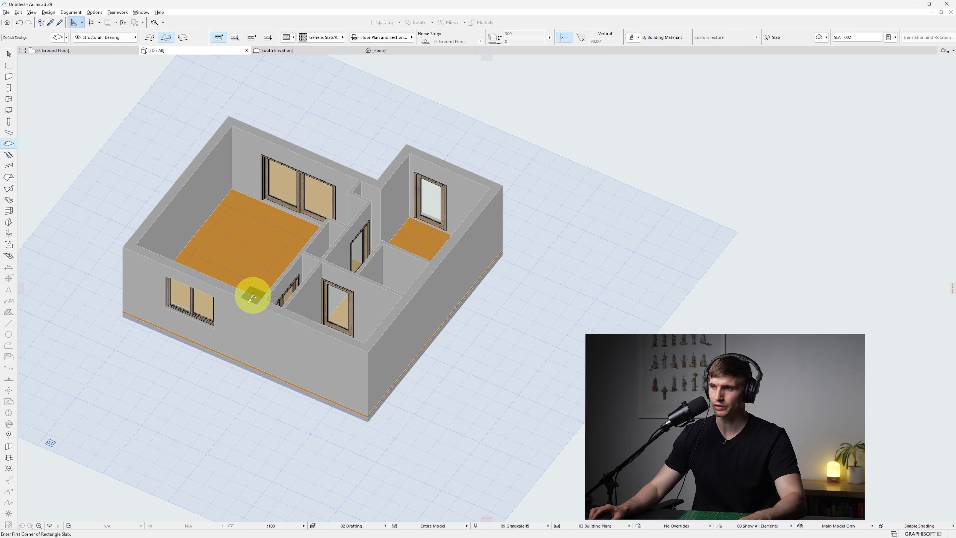
key(Escape)
Step: Switch the floor slab's structure to a structural concrete building material
click(253, 252)
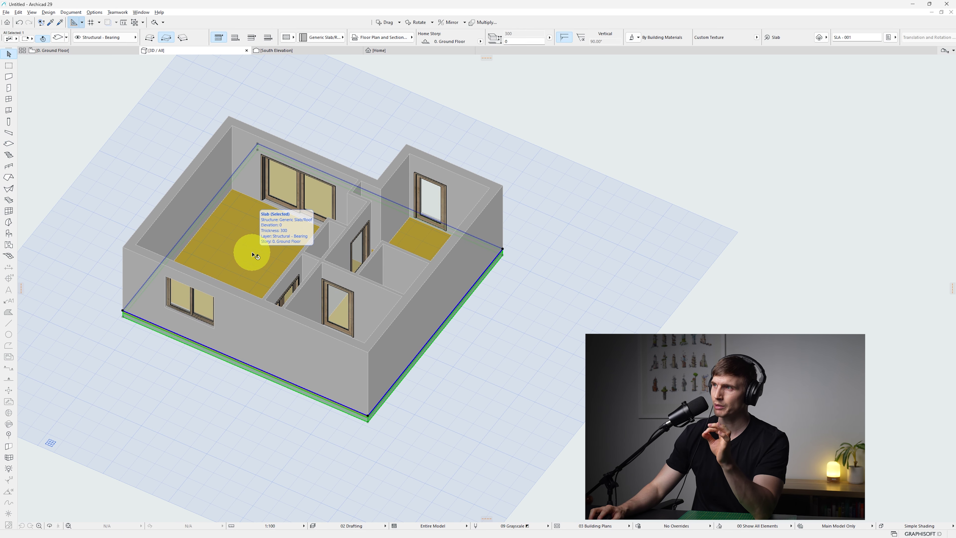
click(288, 37)
click(301, 37)
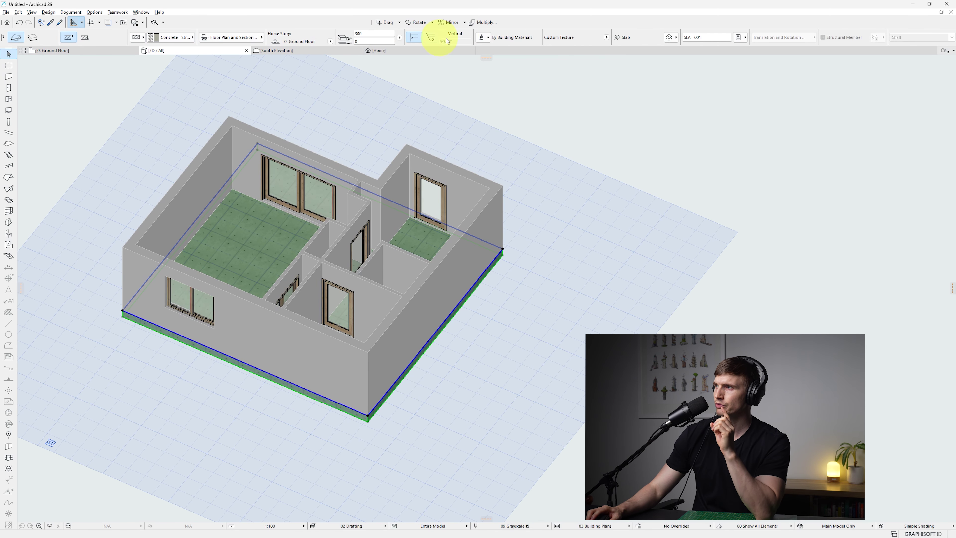
Step: Override the floor slab's top surface with Wood - Pine Grained Horizontal, trying the Pine Grained Vertical option as well
click(489, 37)
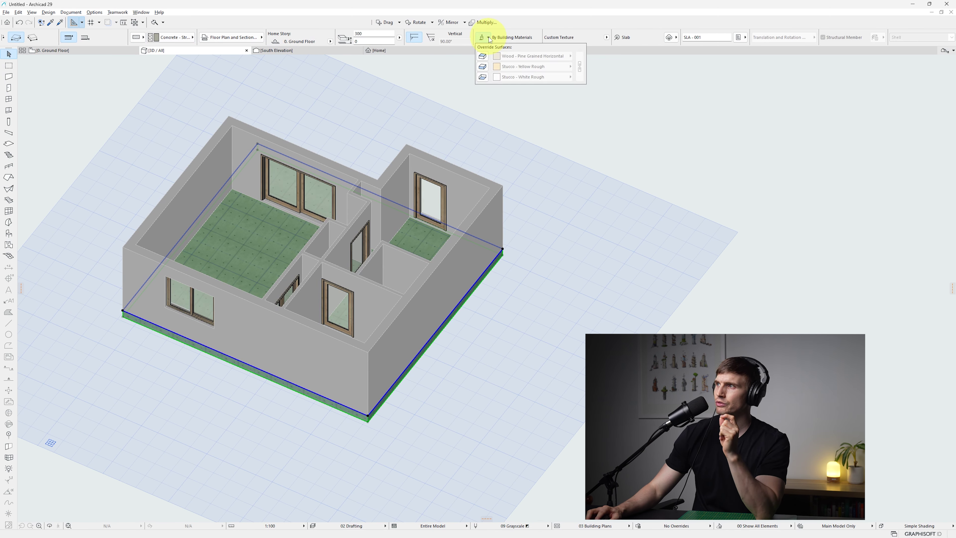
click(483, 56)
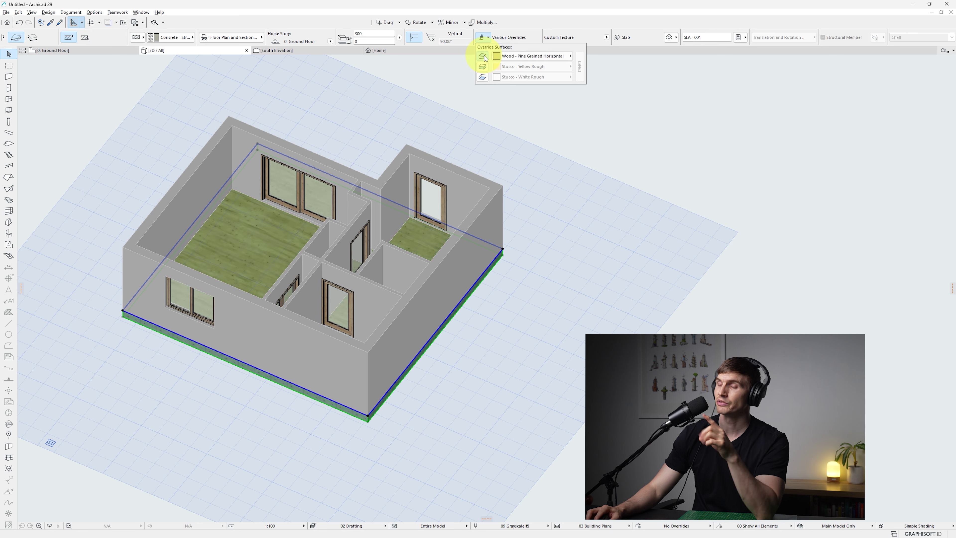
click(532, 55)
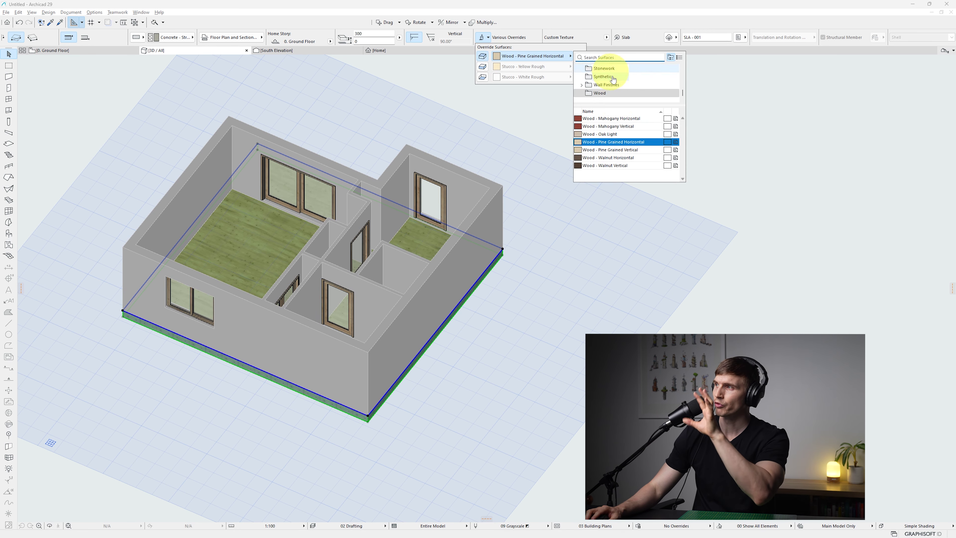
click(612, 150)
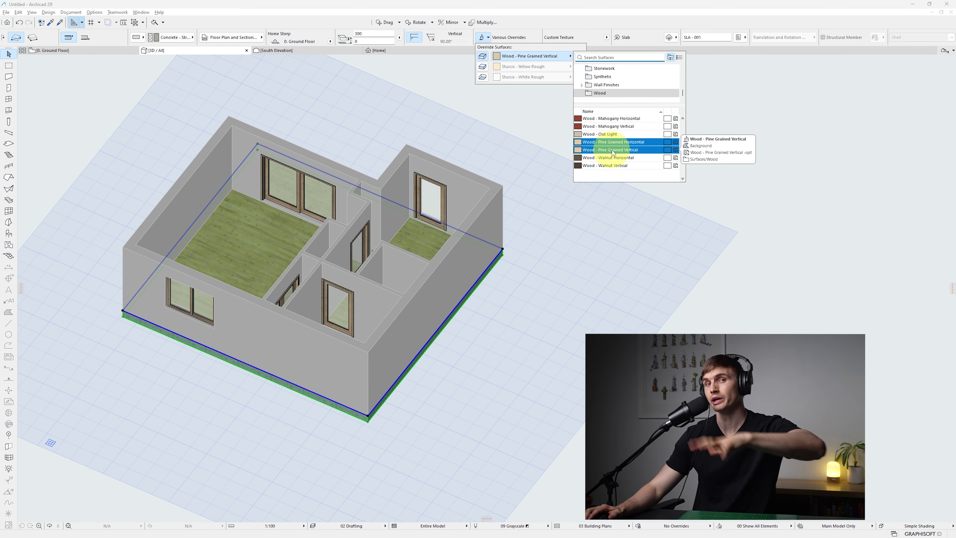
click(483, 67)
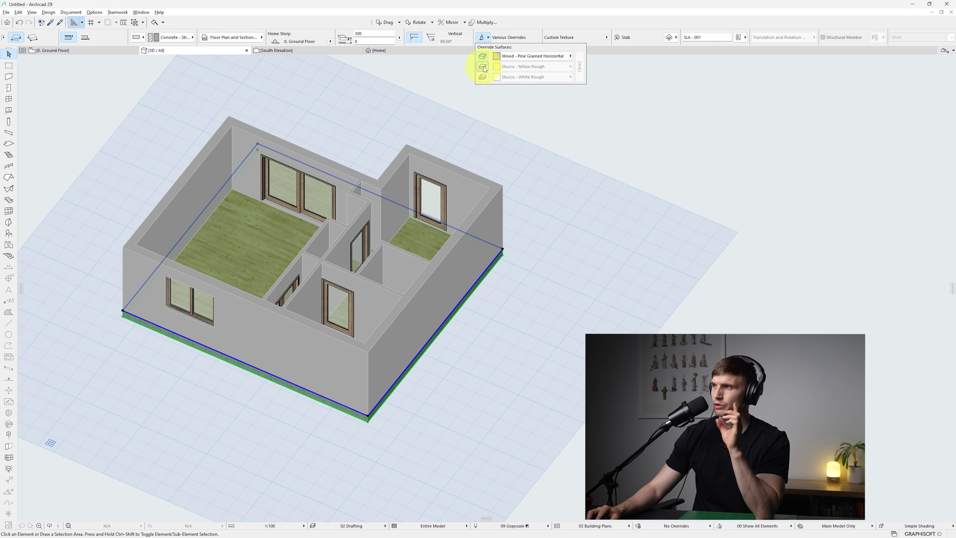
Step: Override the floor slab's edge surface with Concrete - 02
click(509, 70)
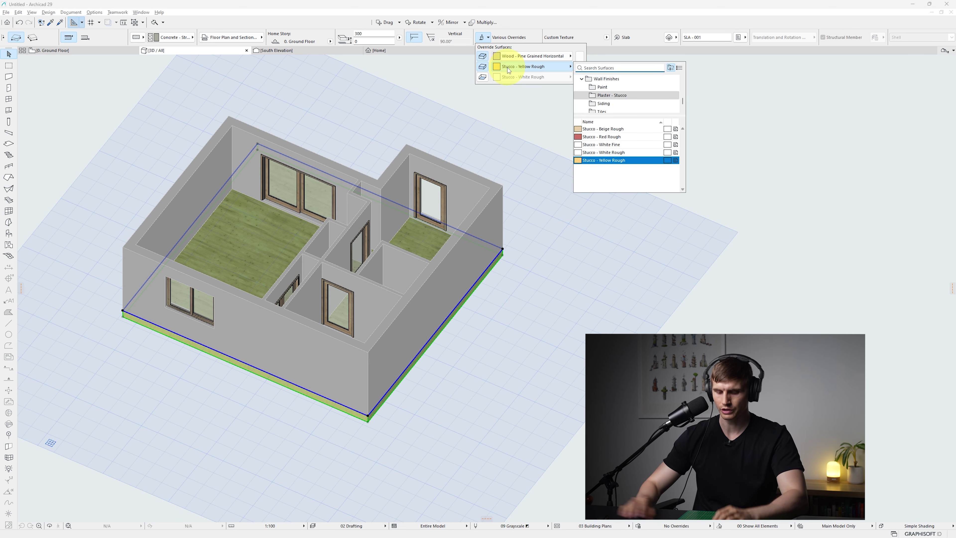
text(con)
click(629, 33)
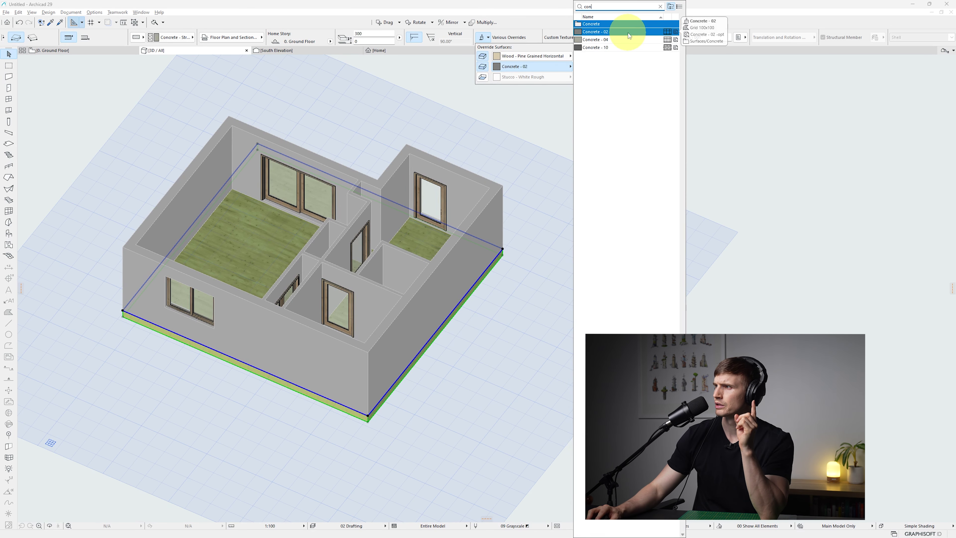
double_click(628, 35)
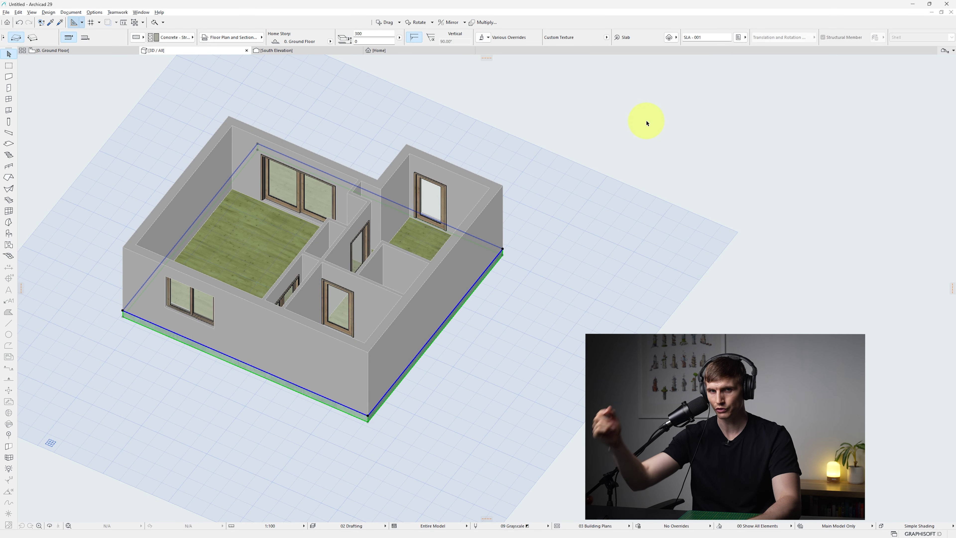
Step: In the ground floor plan, turn on the floor slab's cover fill with the Plank Floor pattern
key(F2)
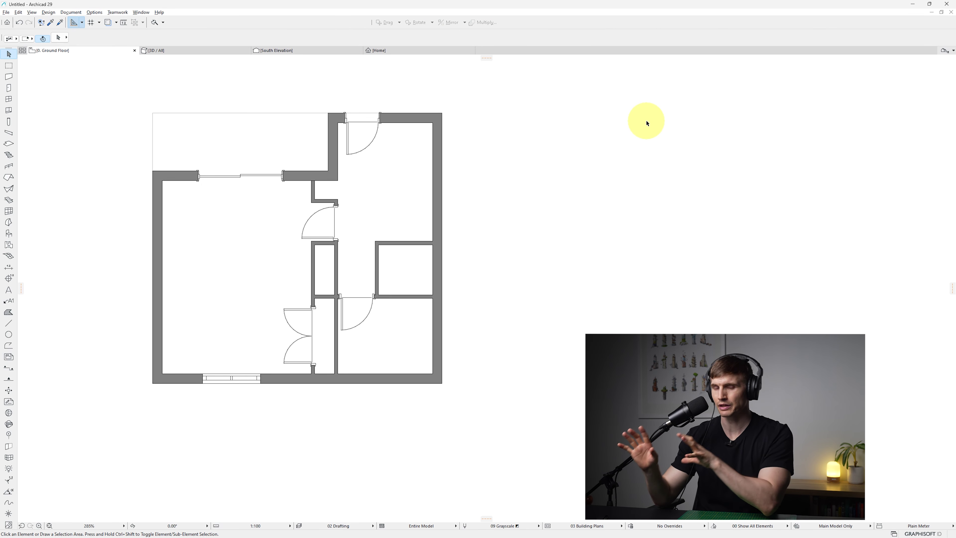
click(236, 145)
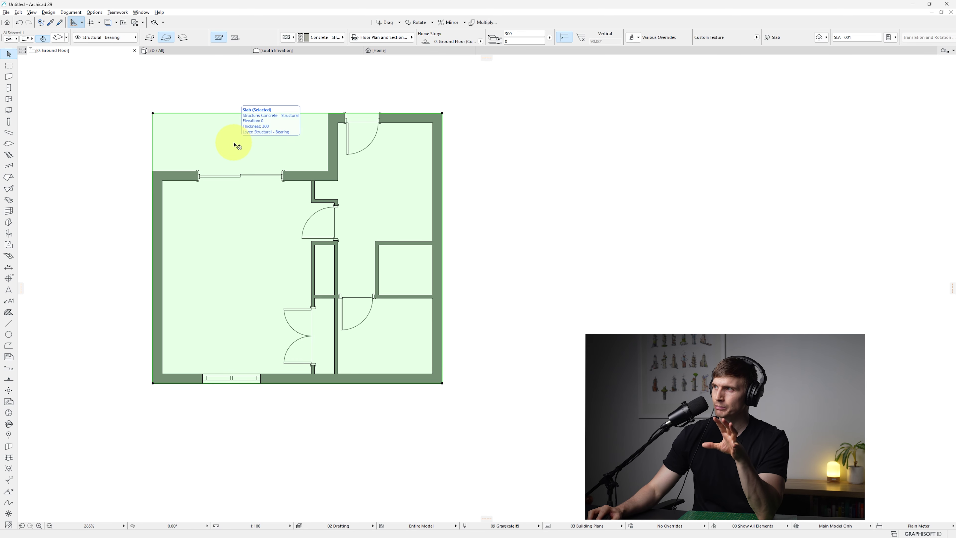
click(372, 39)
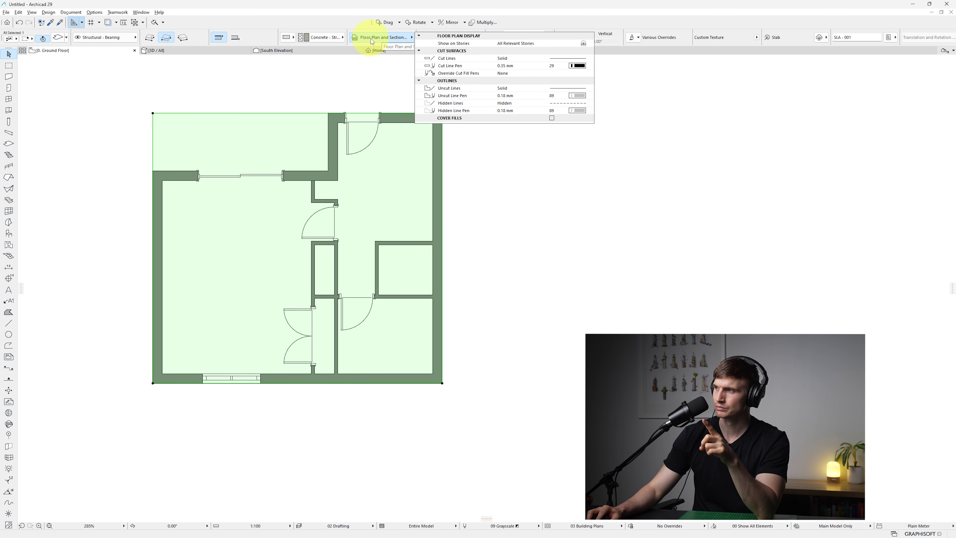
click(552, 118)
click(578, 125)
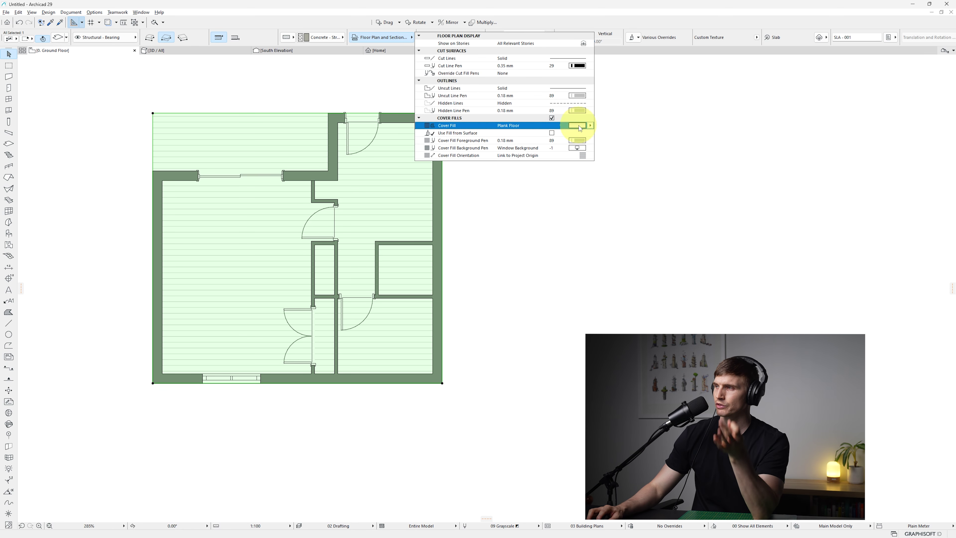
click(581, 141)
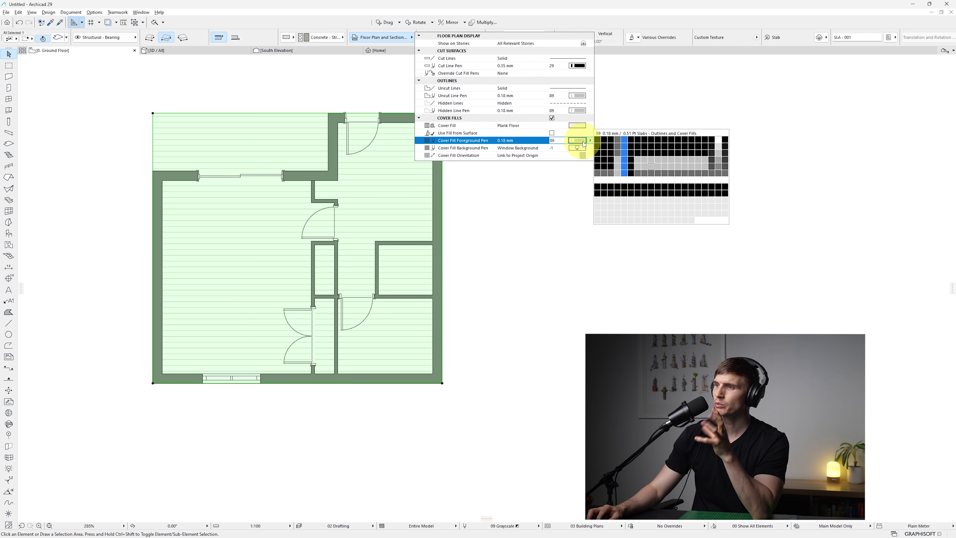
click(541, 214)
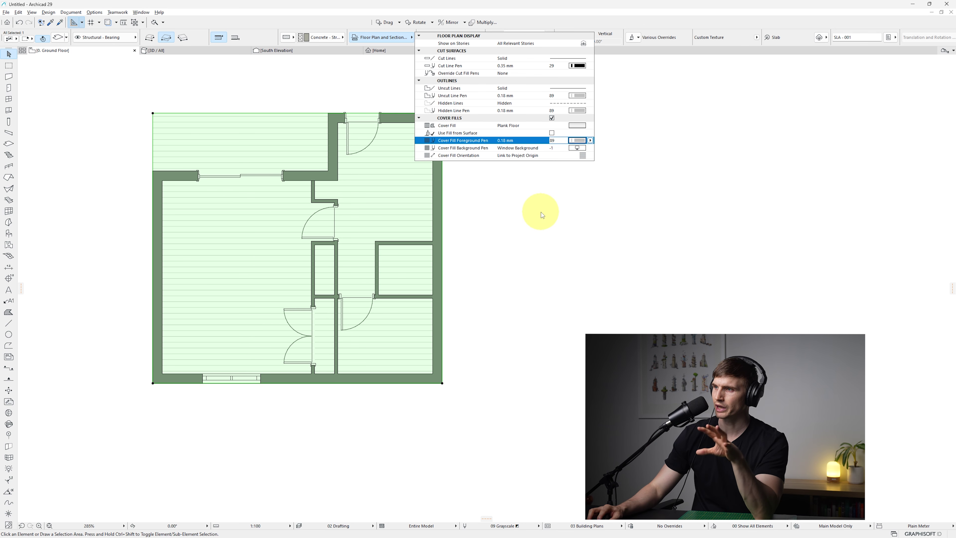
click(544, 220)
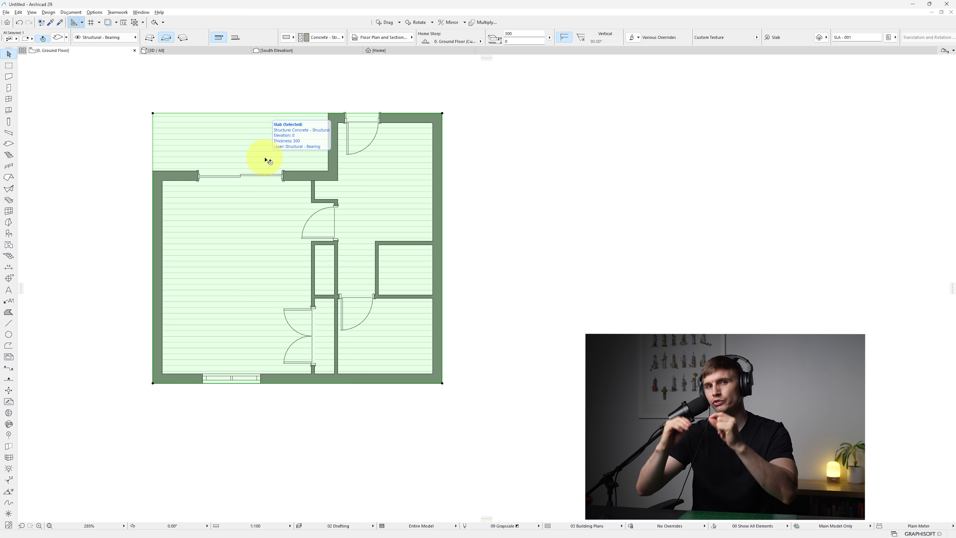
Step: Add a node on the slab's upper edge at the entrance wing's outer corner, offset the recess segment to the sliding-door wall's outer face and check in 3D
key(ctrl+z)
click(298, 113)
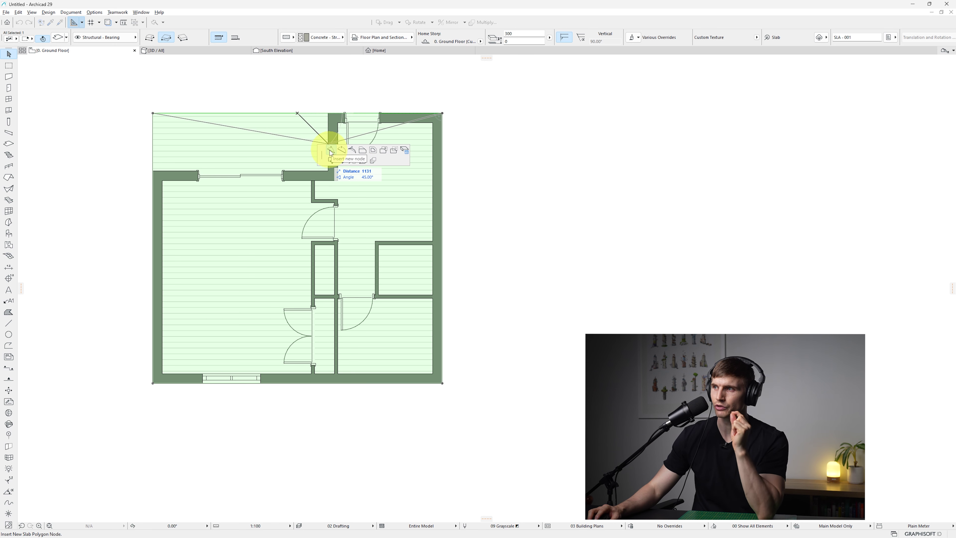
click(329, 111)
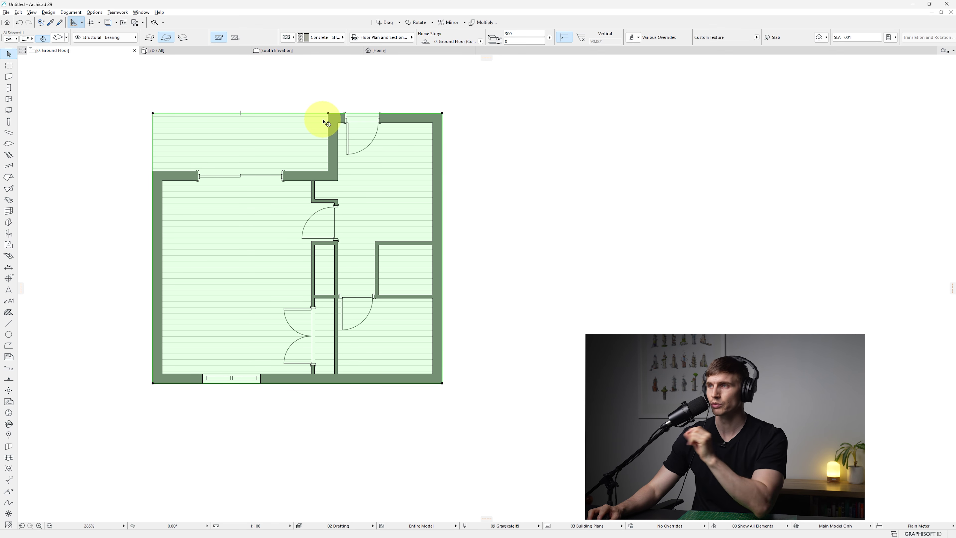
click(302, 114)
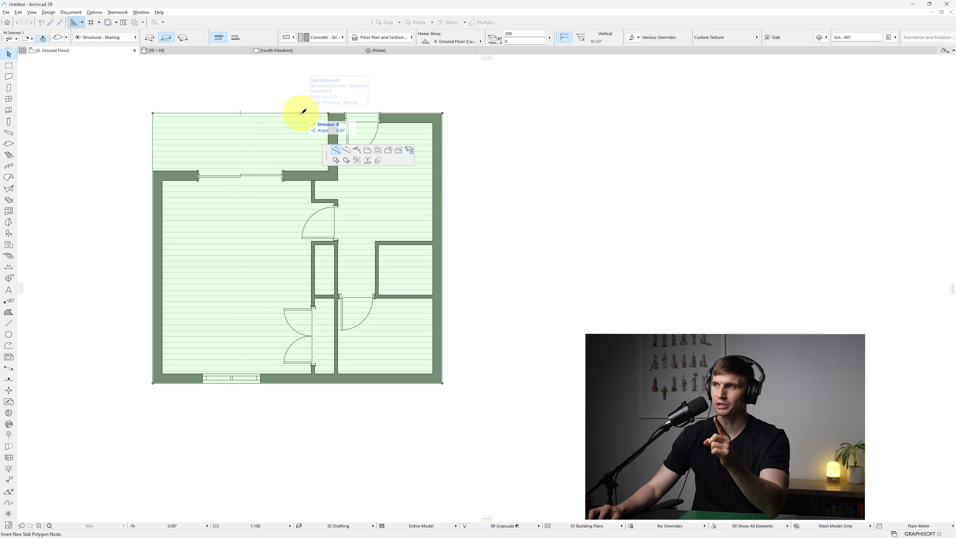
click(367, 150)
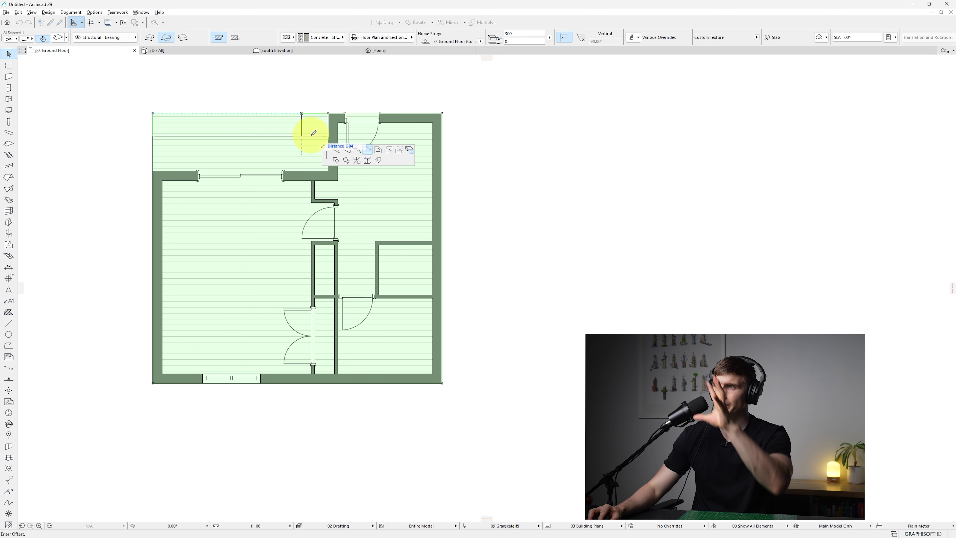
click(303, 169)
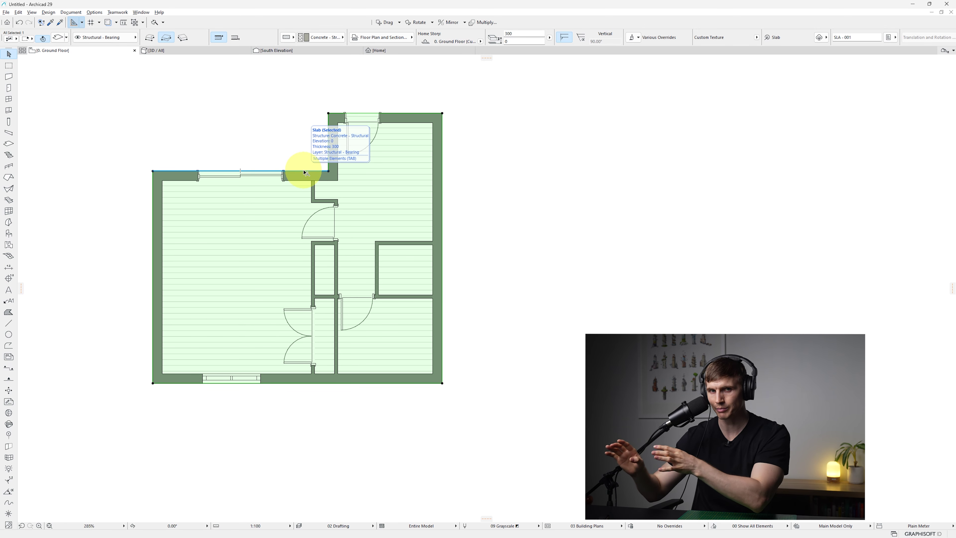
key(F3)
shift+middle_drag(466, 292, 289, 302)
drag(542, 347, 451, 321)
click(448, 317)
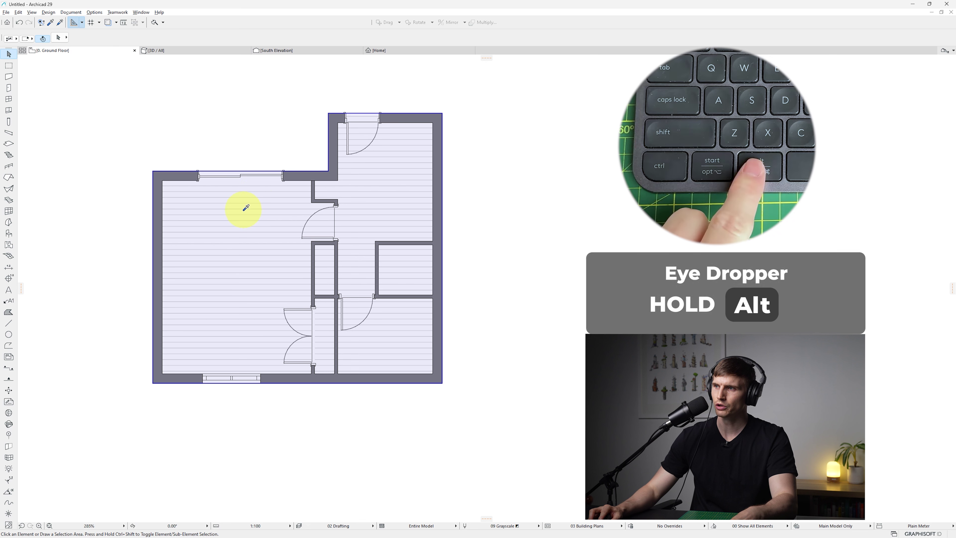
Step: In the ground floor plan, reuse the floor slab's settings to draw a rectangular slab filling the recess outside the sliding door
alt+click(245, 208)
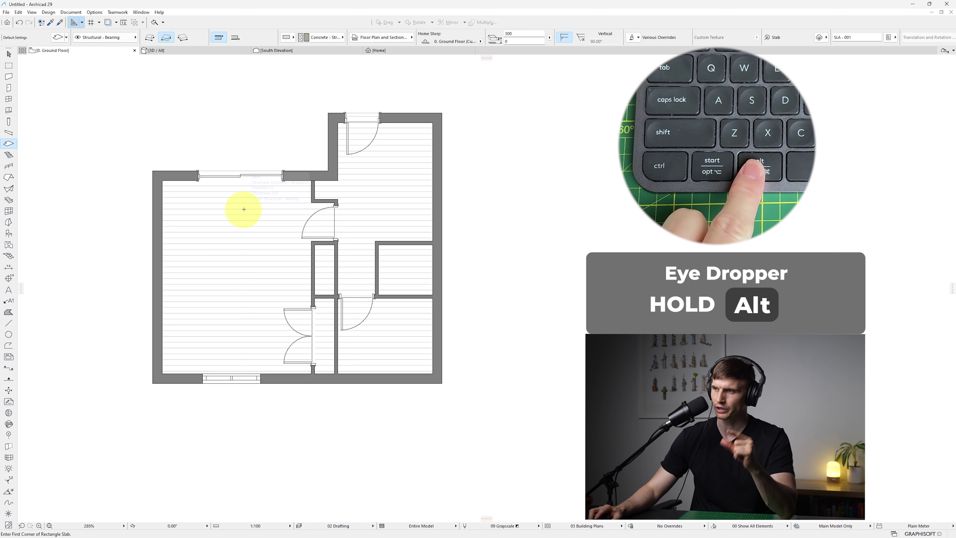
click(153, 172)
click(327, 113)
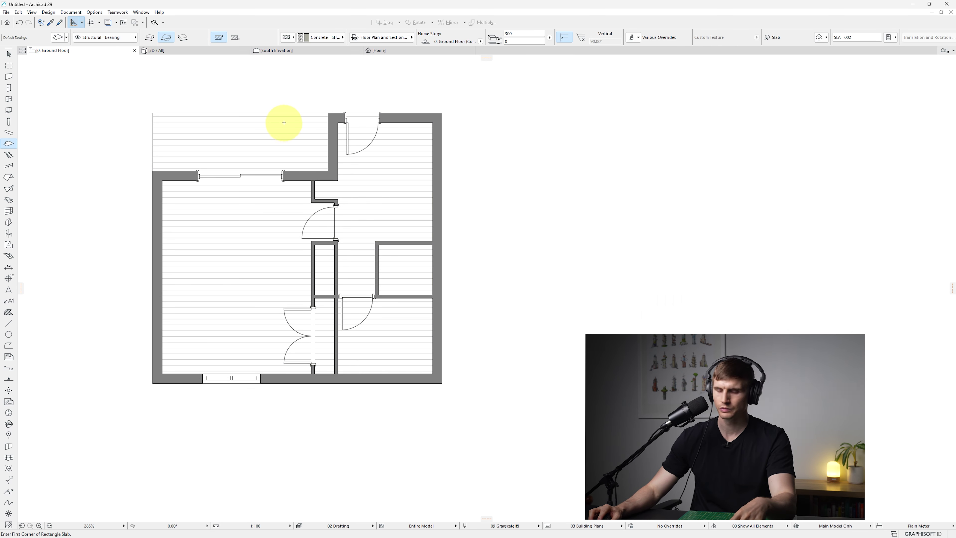
key(Escape)
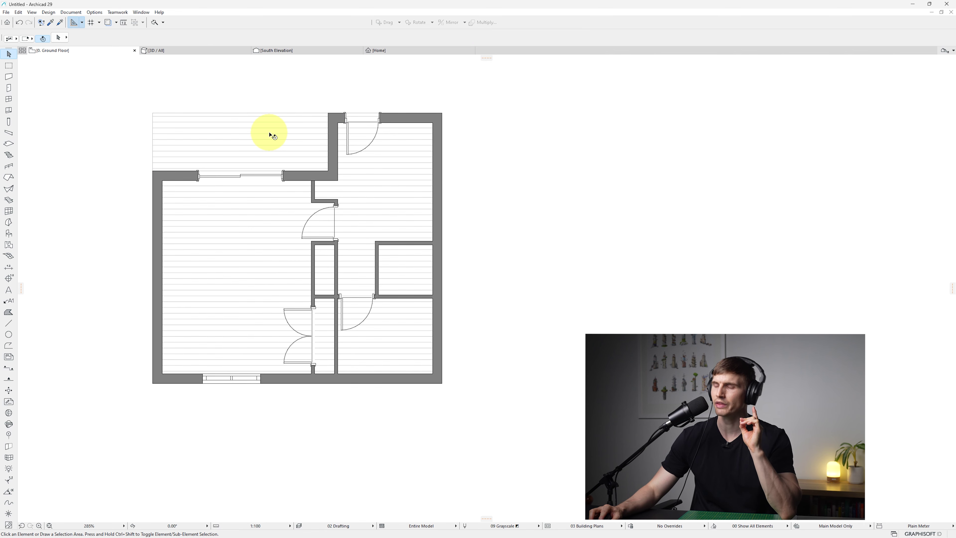
Step: Override the top surface of the slab outside the sliding door with Tiles - Tan 30x30
click(270, 135)
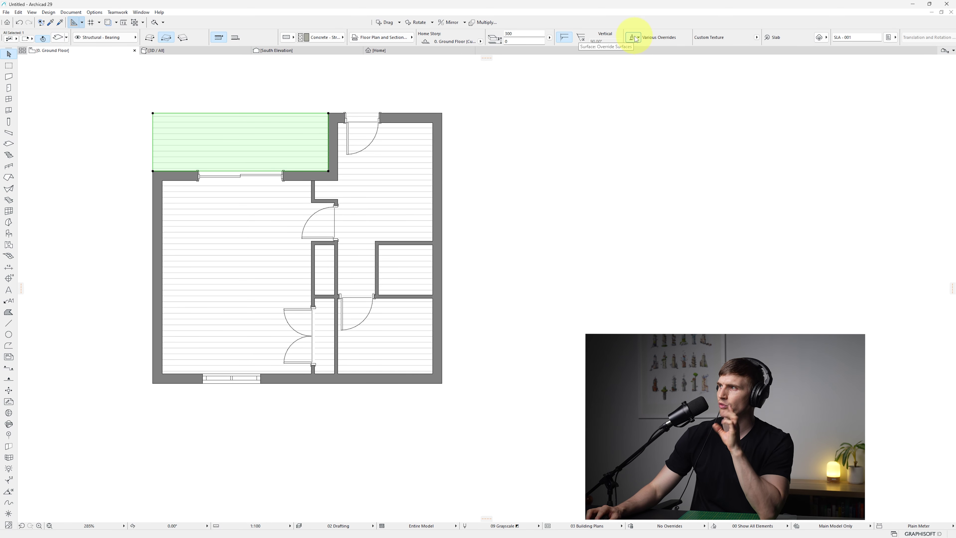
click(634, 38)
click(684, 56)
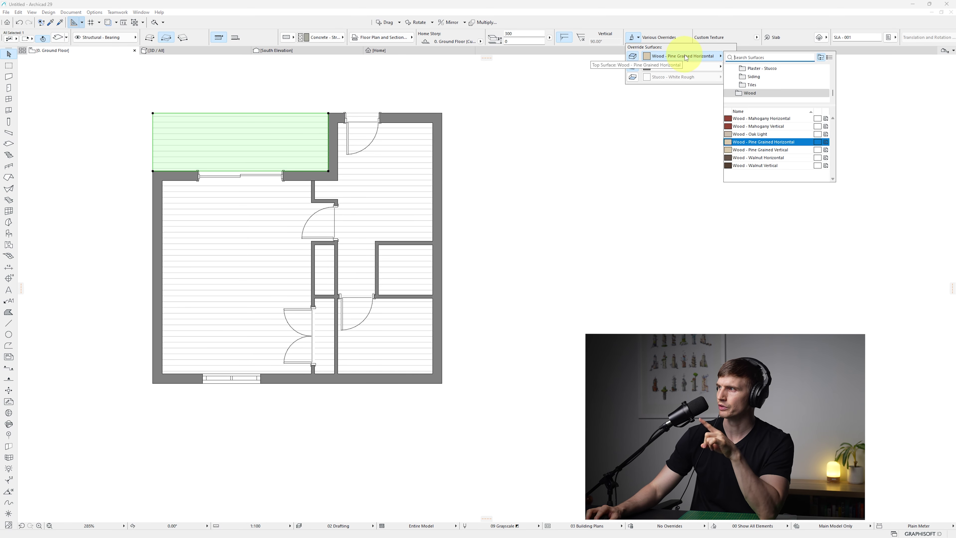
text(tile)
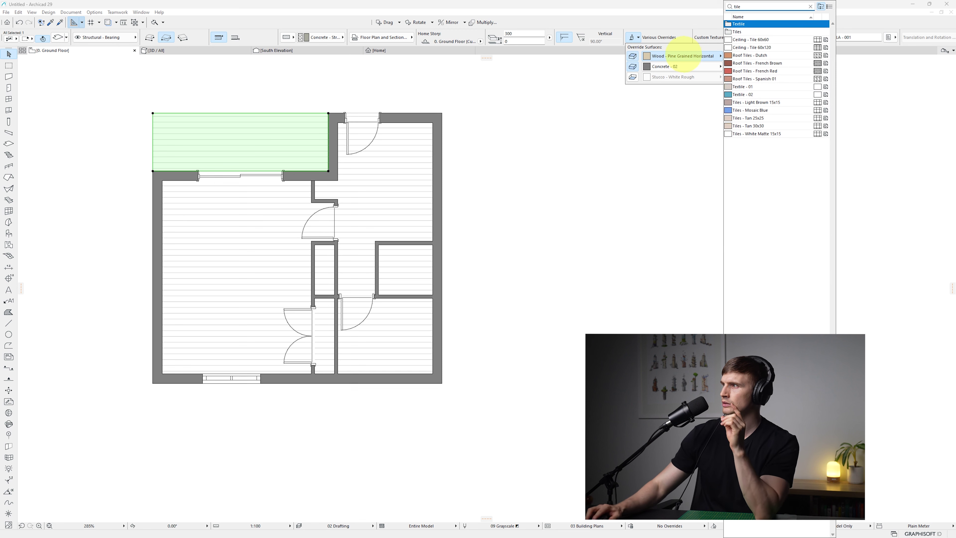
click(777, 128)
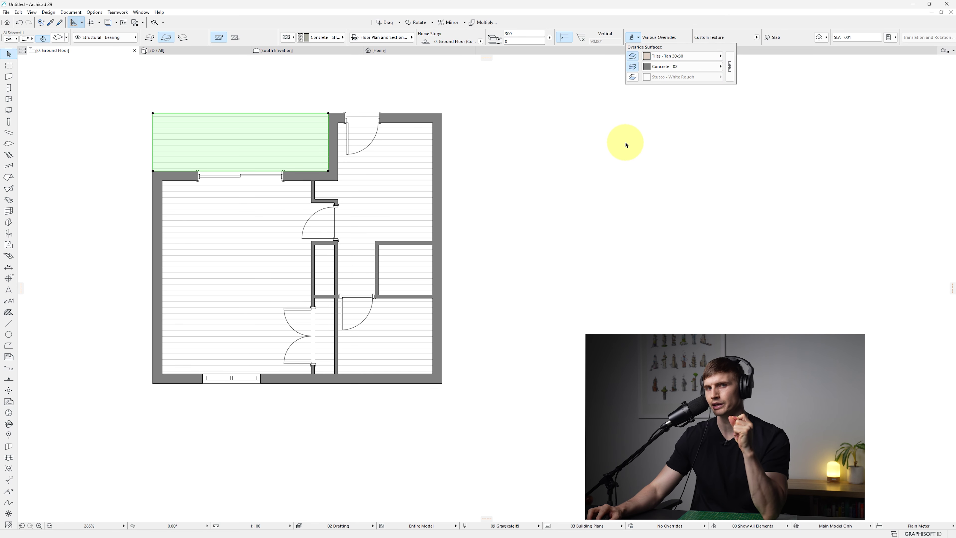
Step: Make the outdoor slab's cover fill use the fill from its surface
click(375, 41)
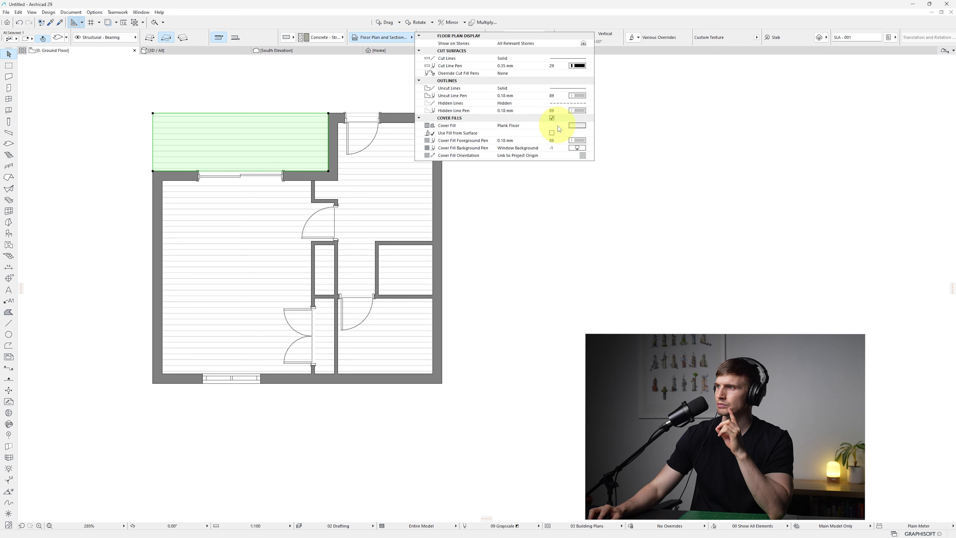
click(552, 133)
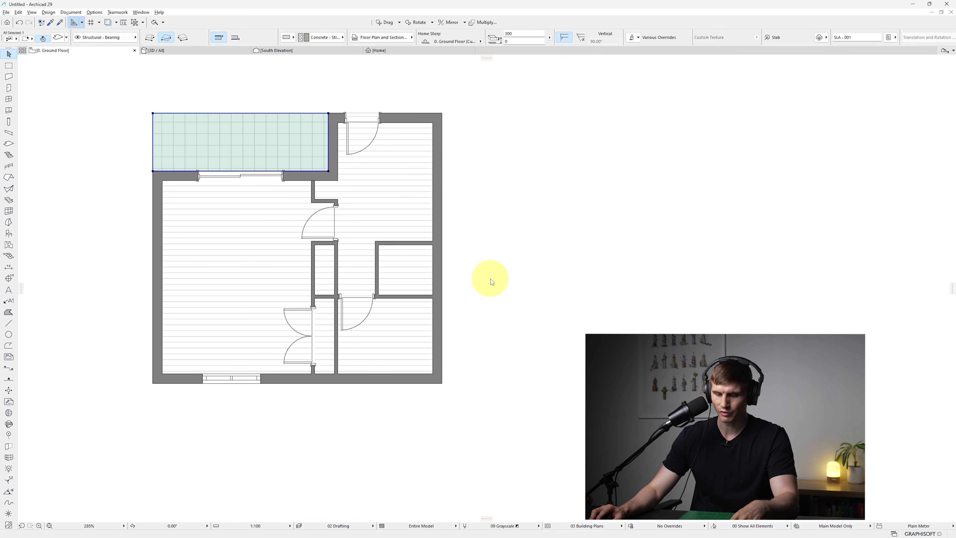
key(Escape)
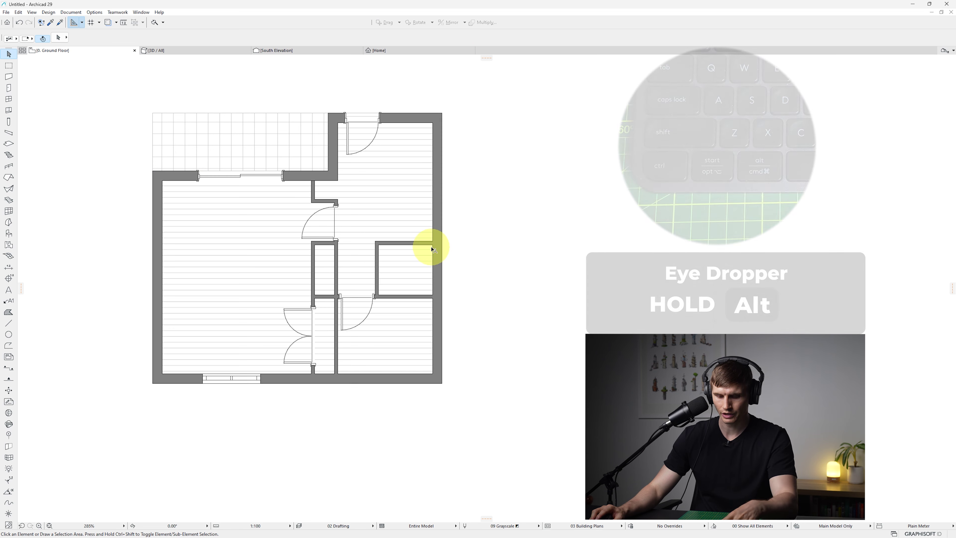
Step: Reuse the tiled slab's settings to draw a polygonal slab covering the lower-right room, the small room above it, the adjoining passage and the closet
alt+click(278, 133)
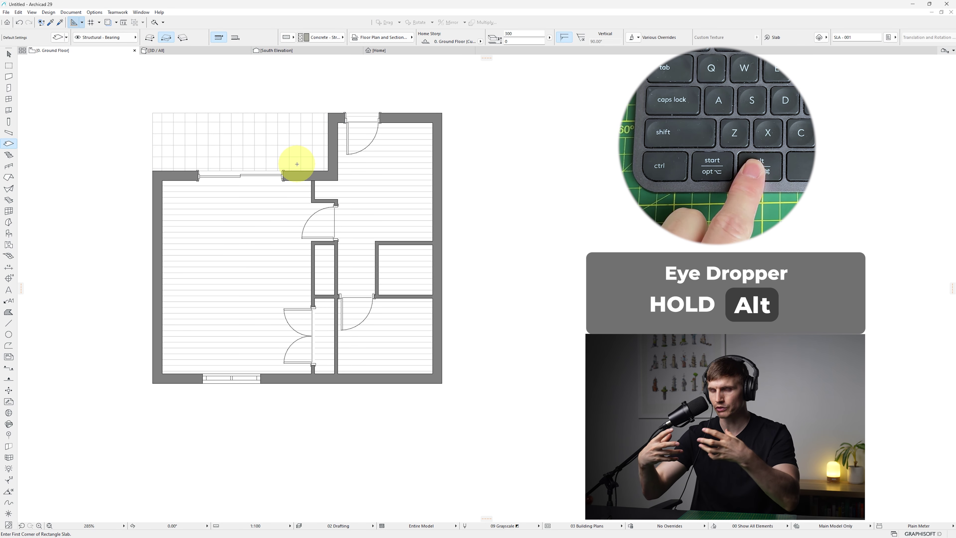
click(150, 38)
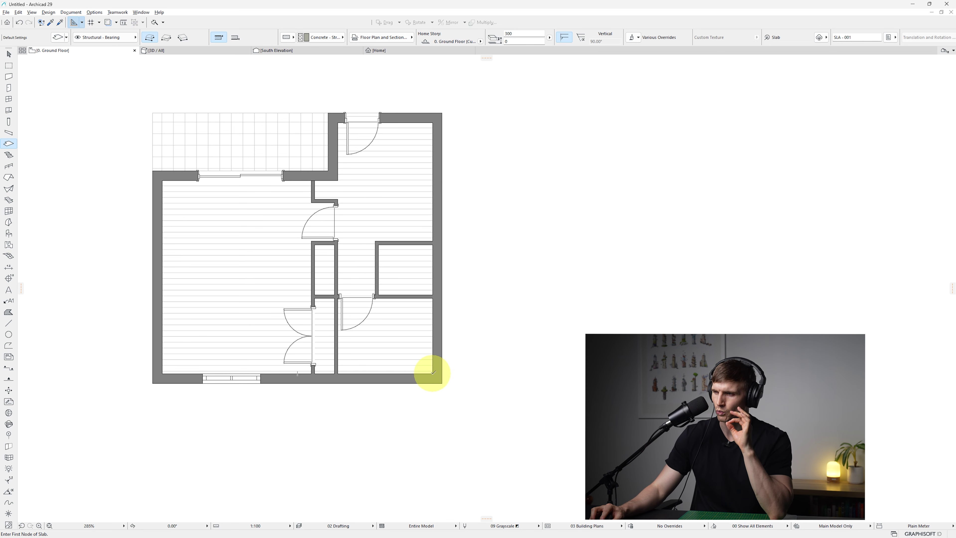
click(433, 373)
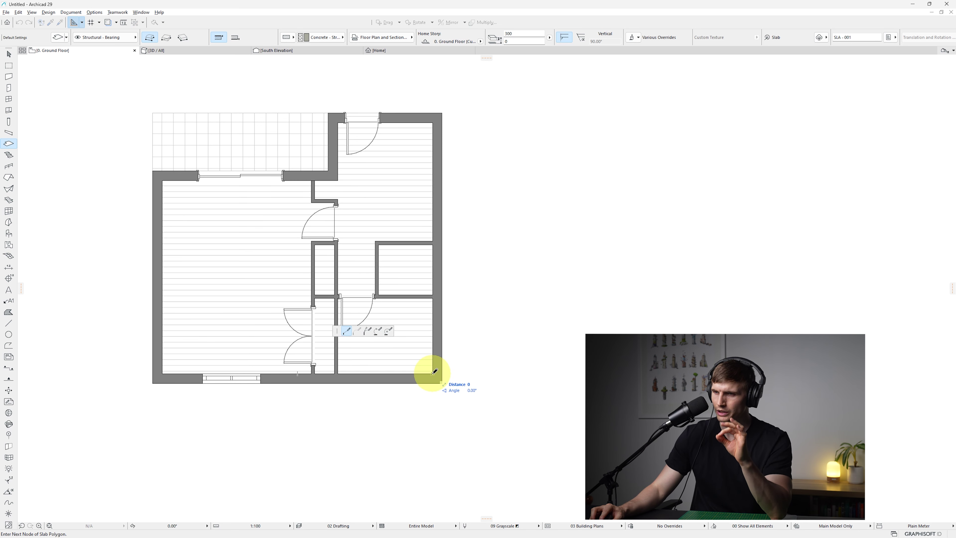
click(433, 241)
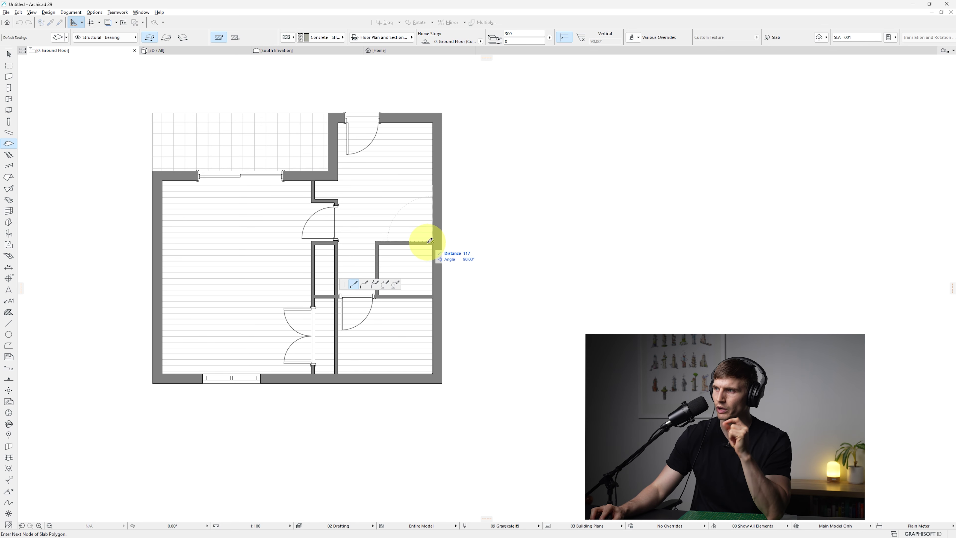
click(312, 241)
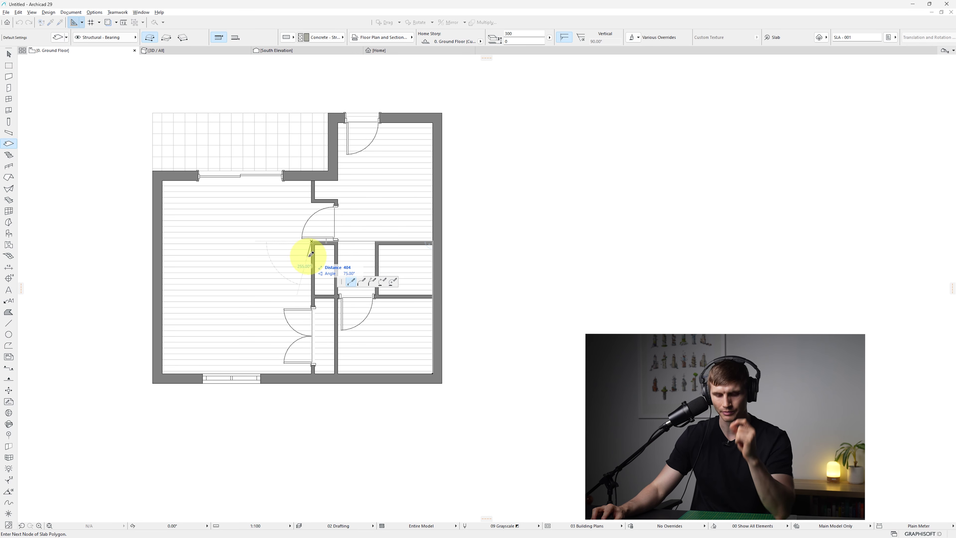
click(335, 298)
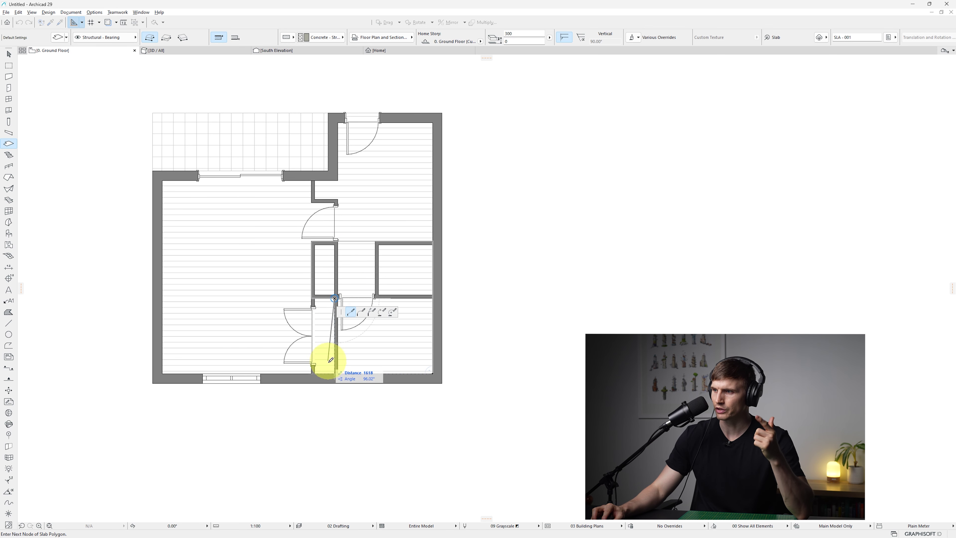
click(335, 373)
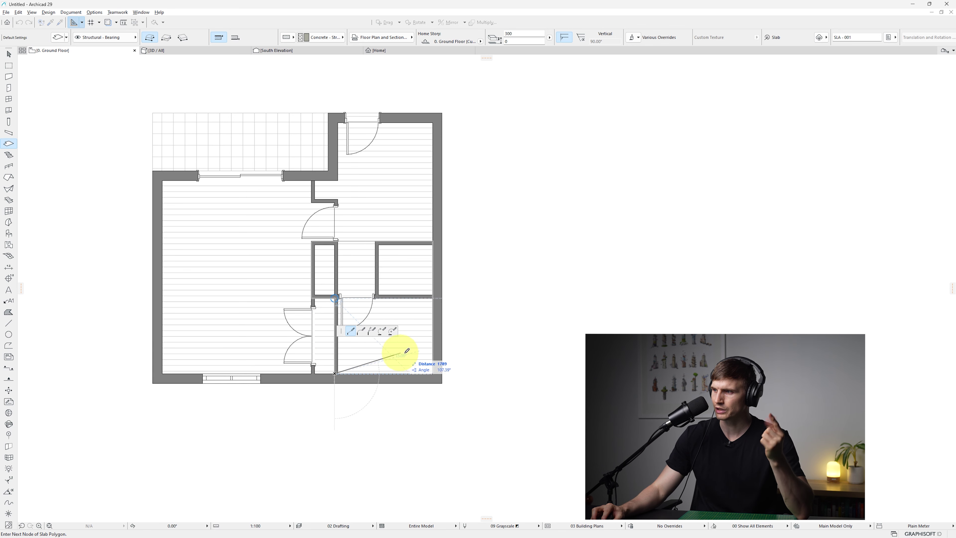
double_click(434, 373)
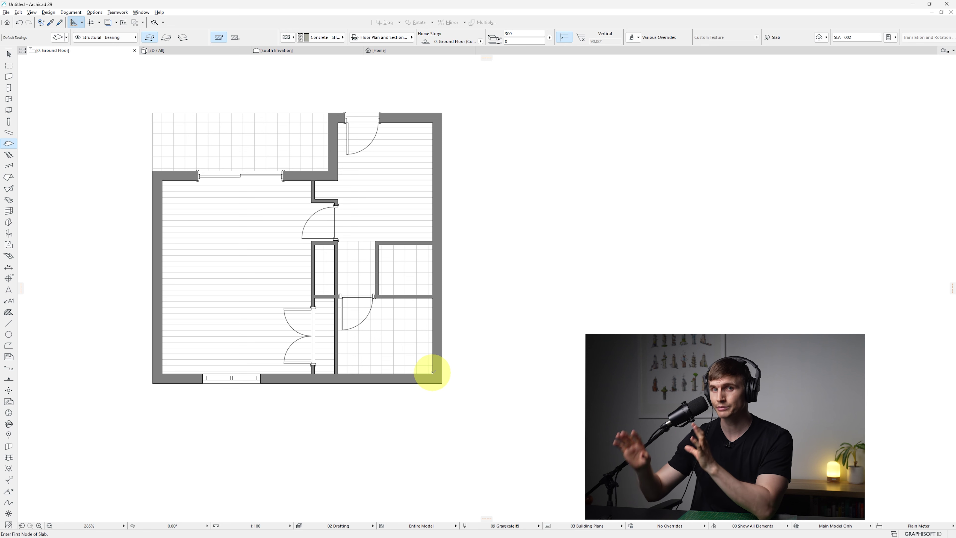
key(Escape)
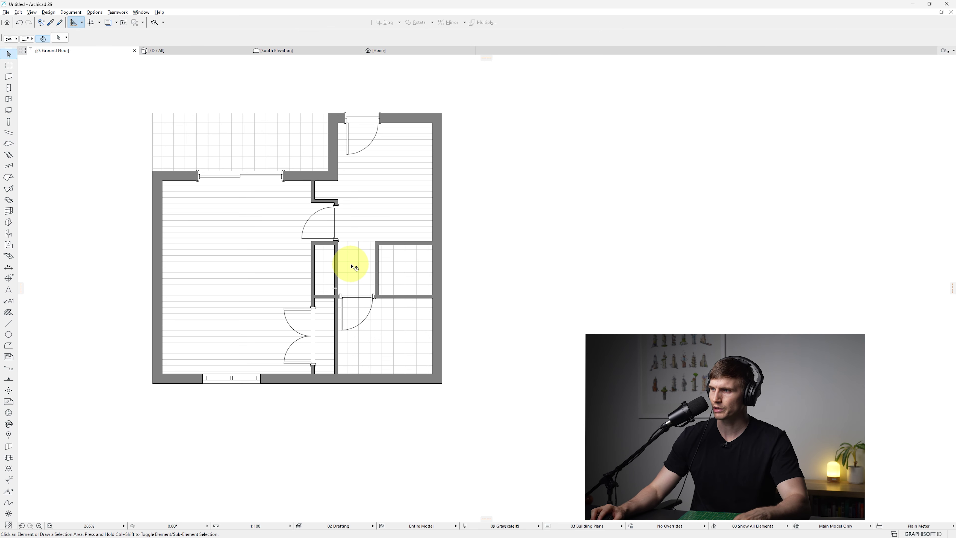
Step: Trim away the wall between the passage and closet, and place a 900 mm door with the existing door's settings in the small right-hand room's wall
ctrl+click(337, 270)
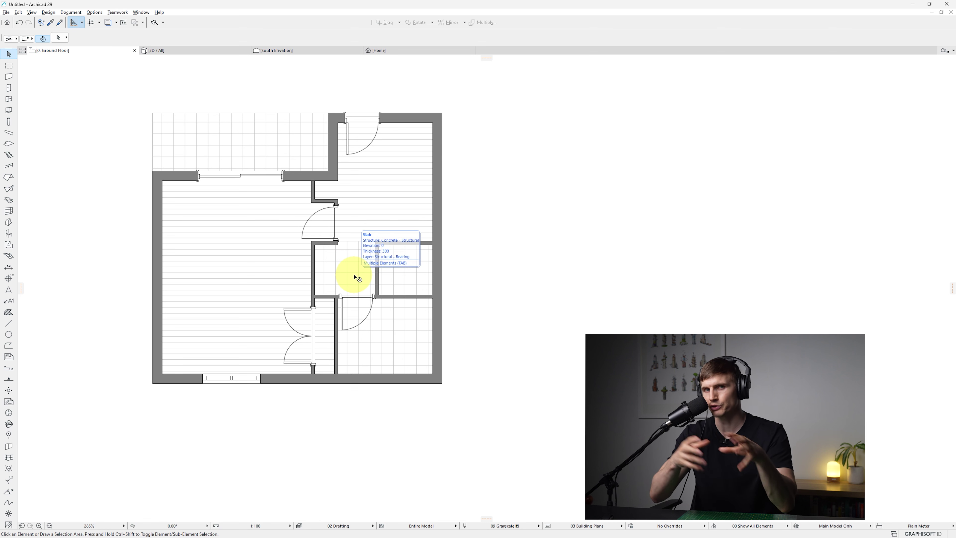
alt+click(338, 207)
click(379, 268)
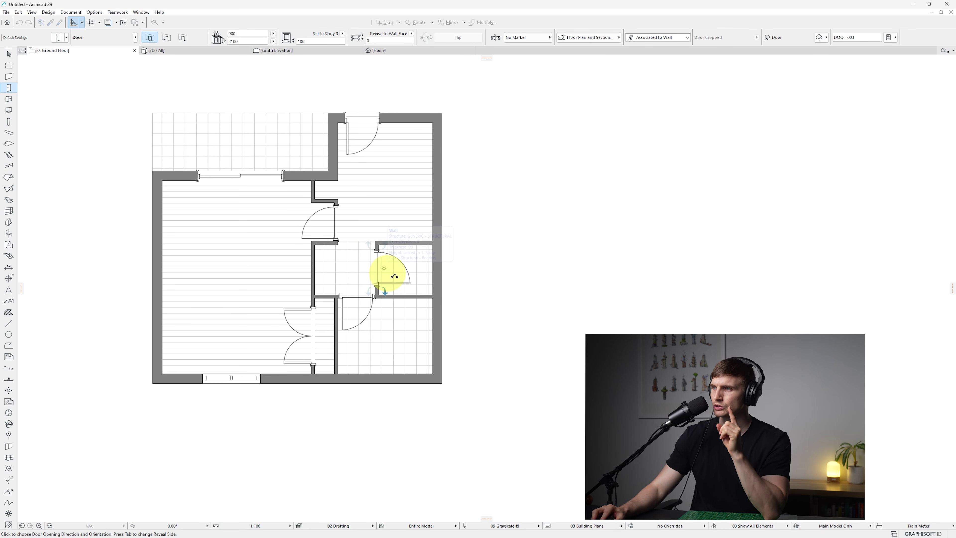
click(414, 303)
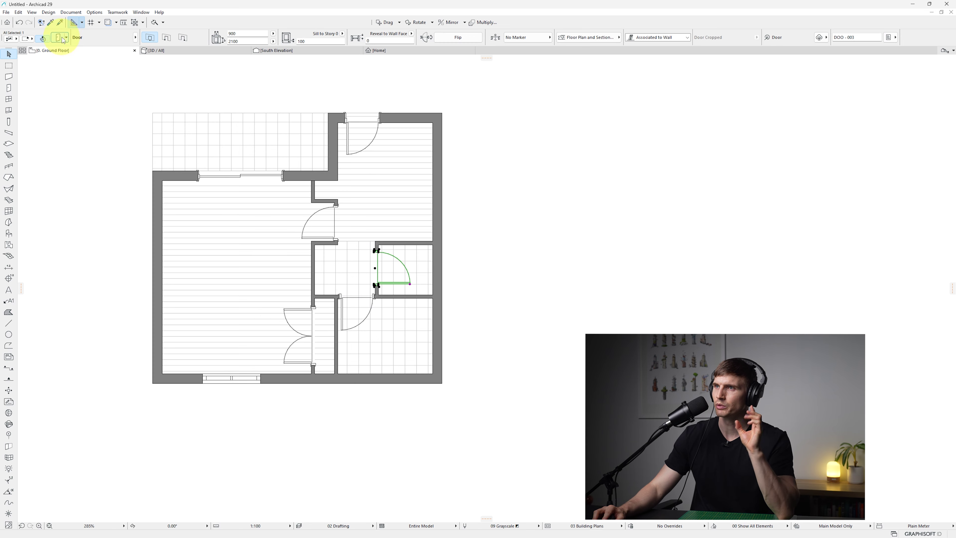
Step: Change the small room's new door to a Sliding Folding Multipanel Door with a width of 900
click(60, 38)
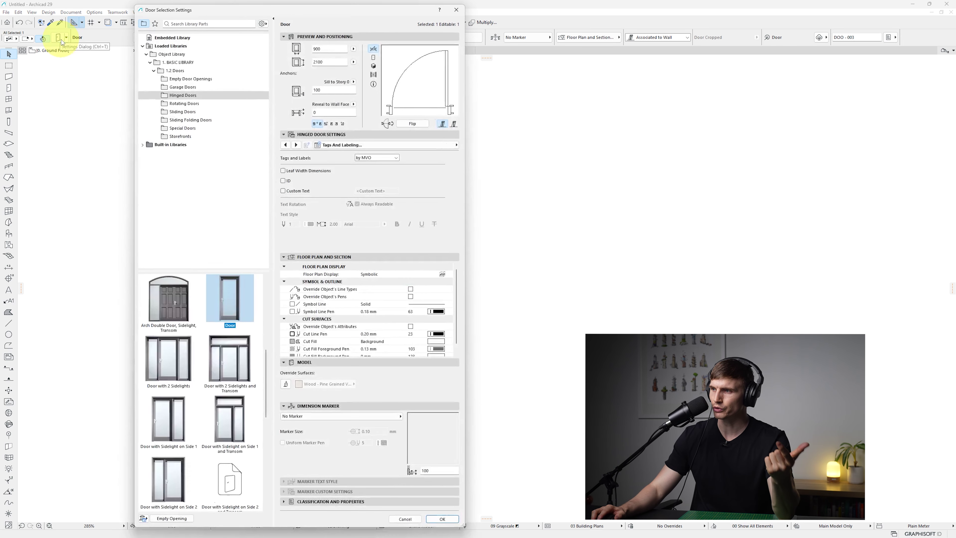
click(200, 121)
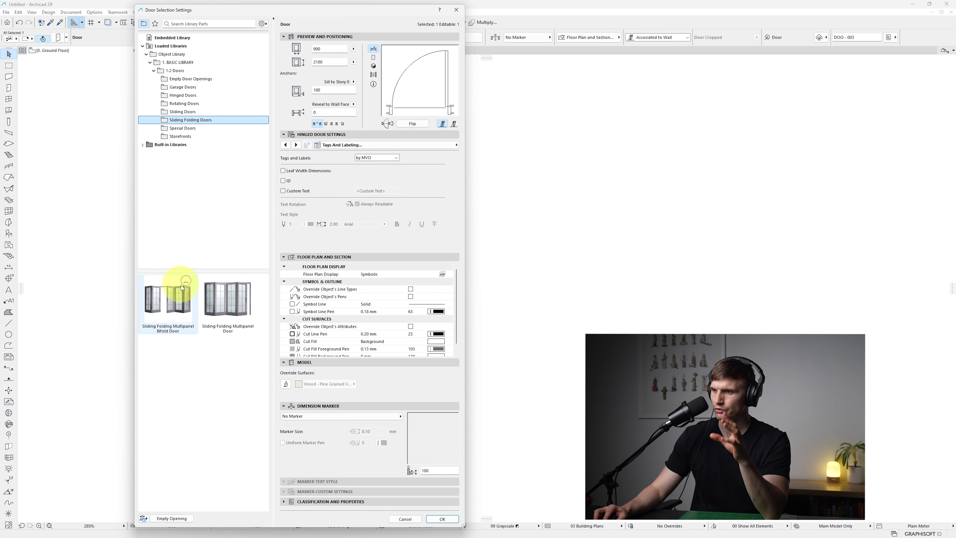
click(229, 301)
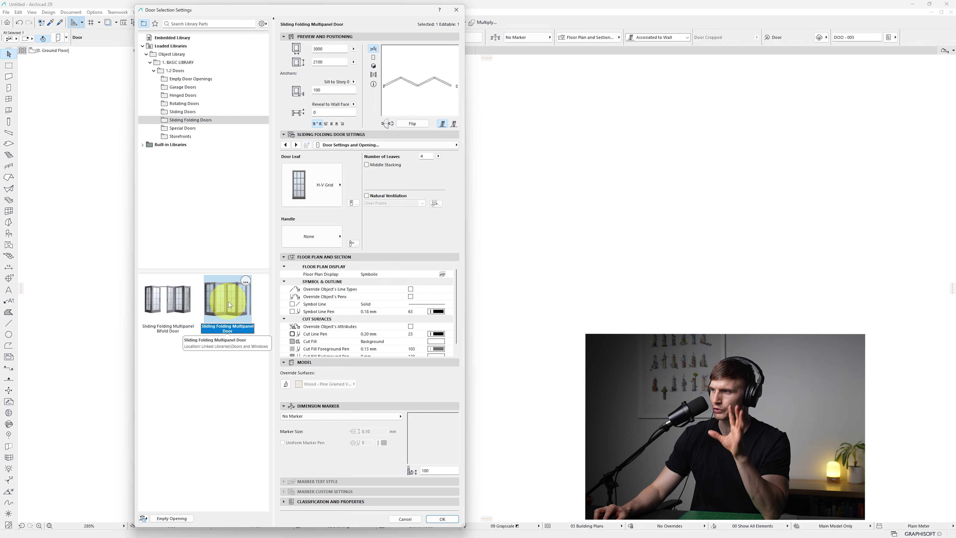
click(326, 48)
text(900)
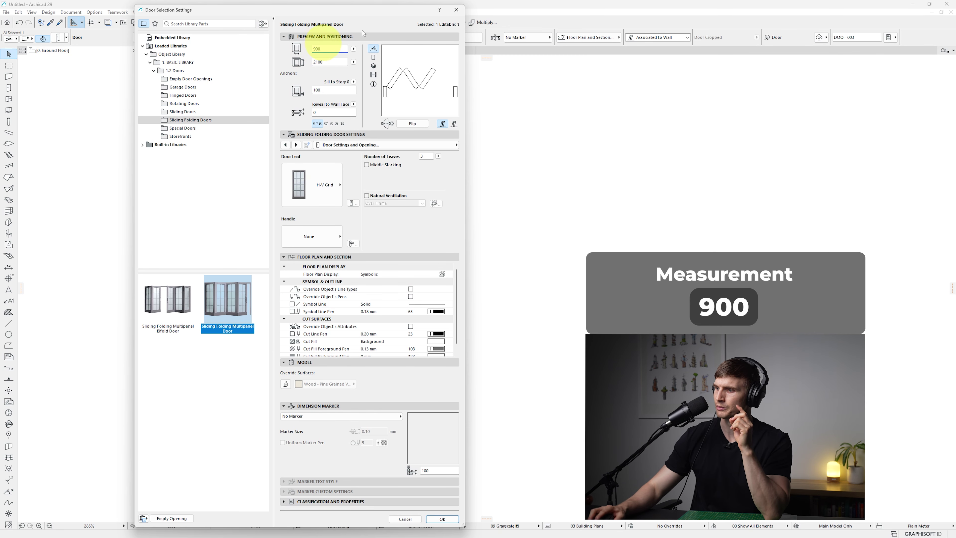
click(443, 519)
Step: Mirror the folding door about its centre and reduce its 2D opening width so the leaves show folded tightly together
click(388, 266)
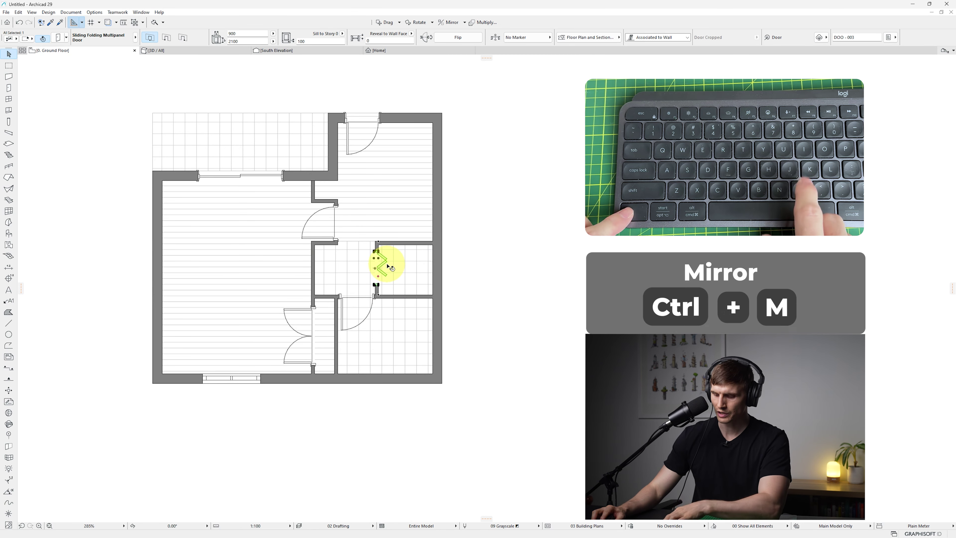
key(ctrl+m)
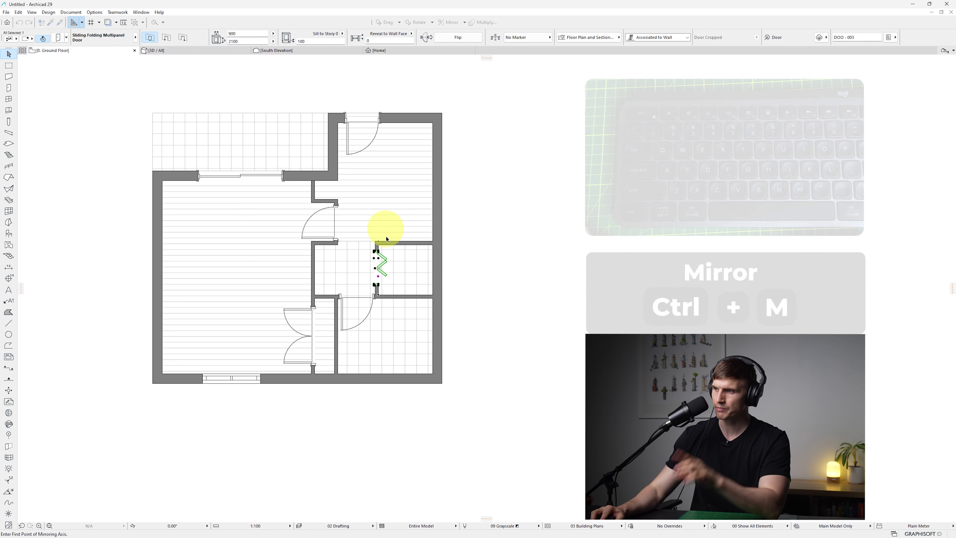
click(376, 268)
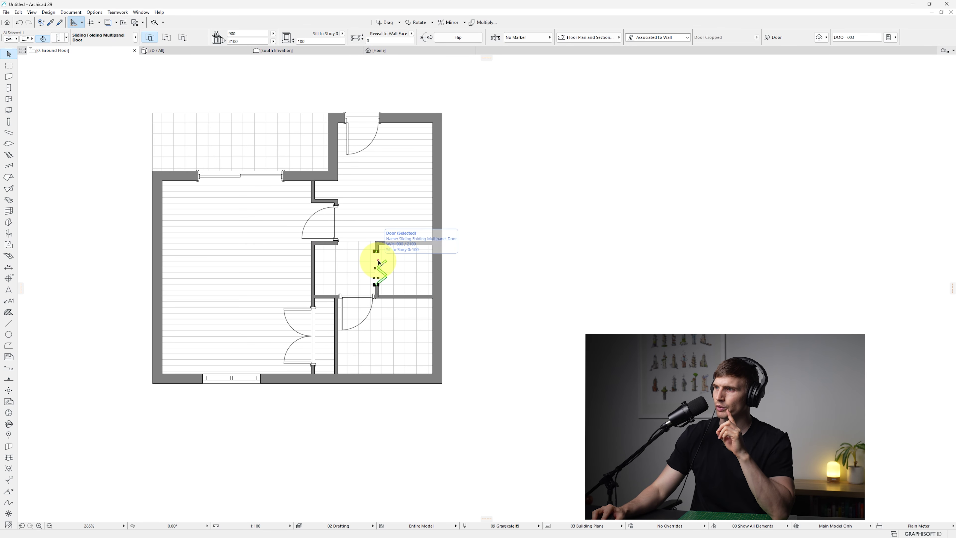
click(379, 262)
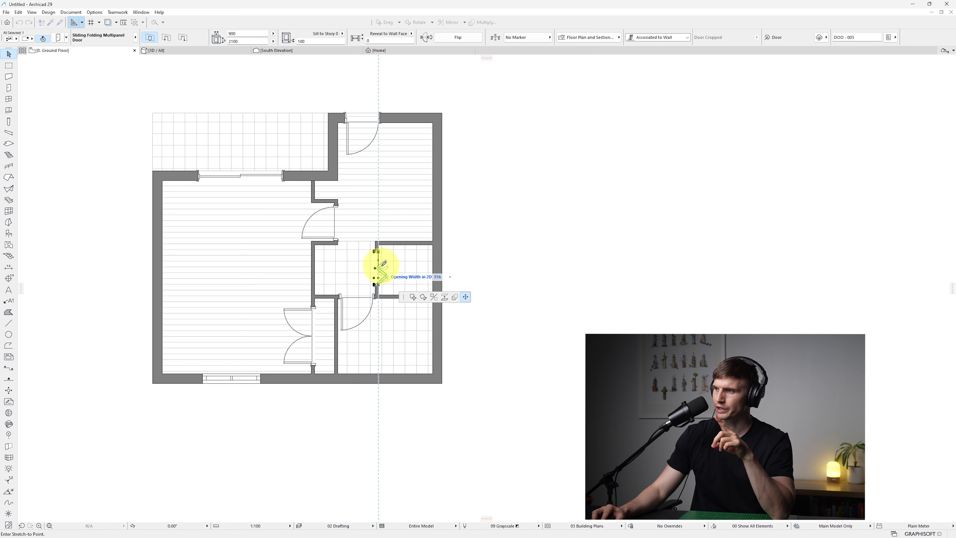
click(381, 270)
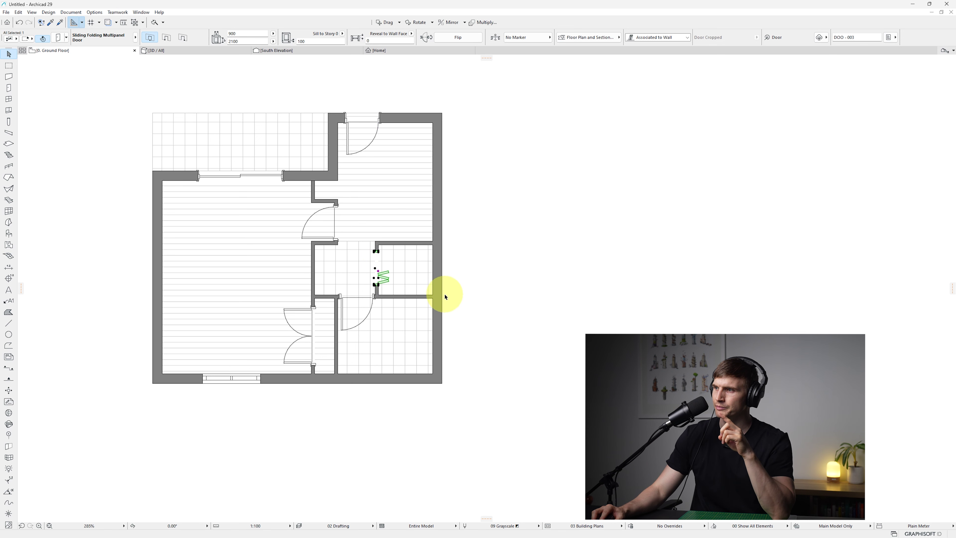
click(245, 35)
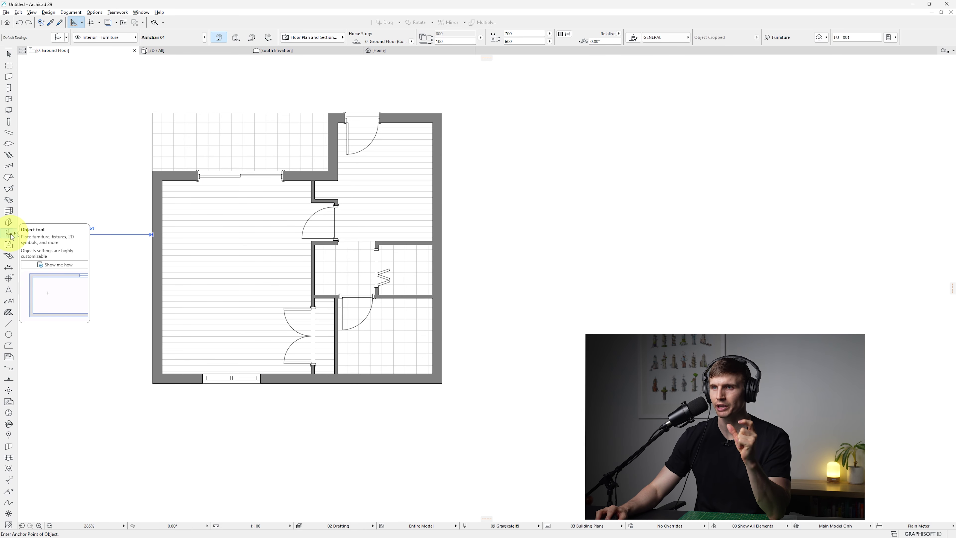
Step: Search the object library for "wc", choose the WC object and place it at the middle of the small room's exterior wall
click(9, 234)
double_click(9, 233)
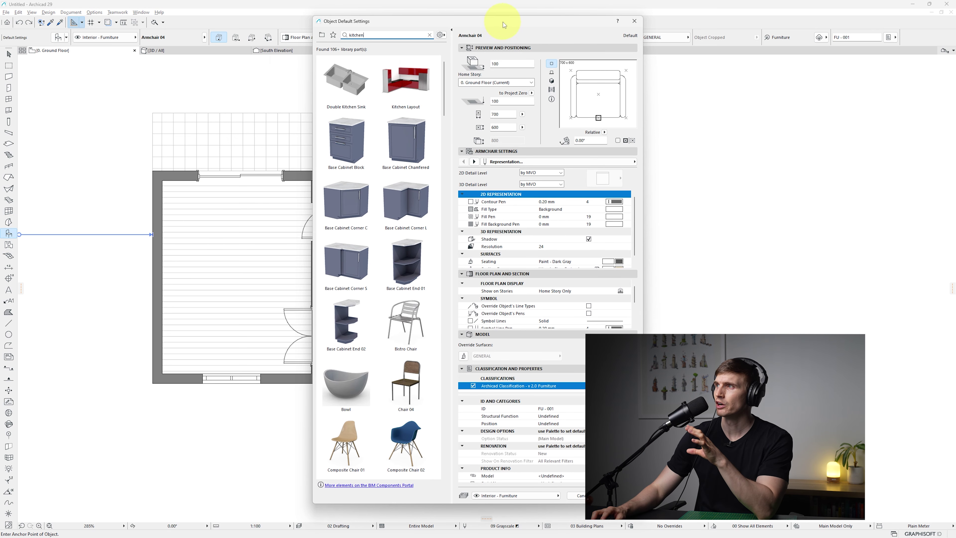
drag(464, 24, 280, 28)
click(245, 36)
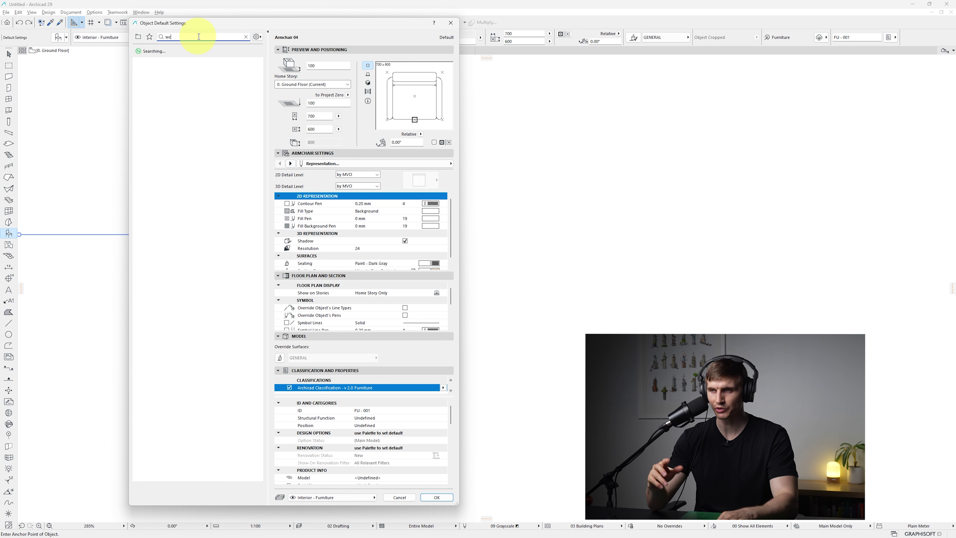
text(wc)
click(162, 97)
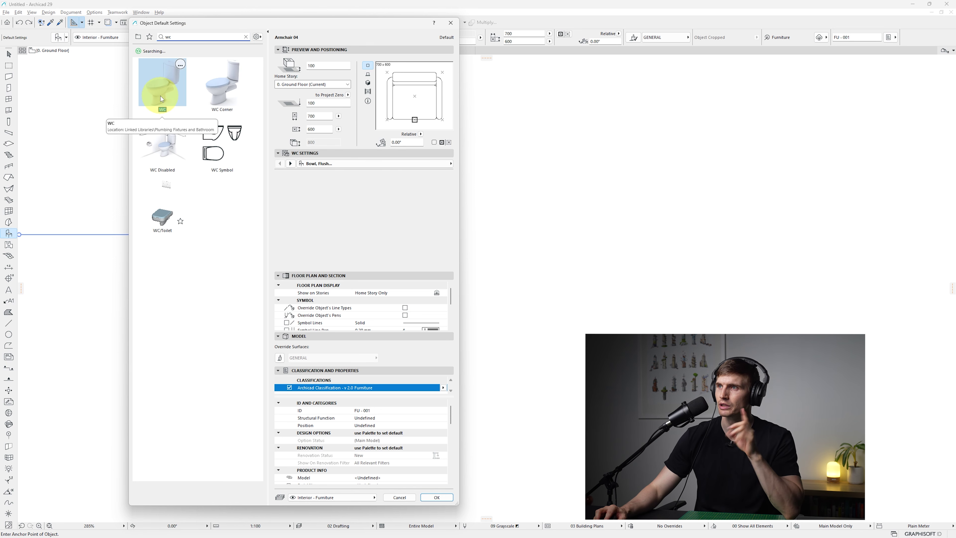
click(435, 498)
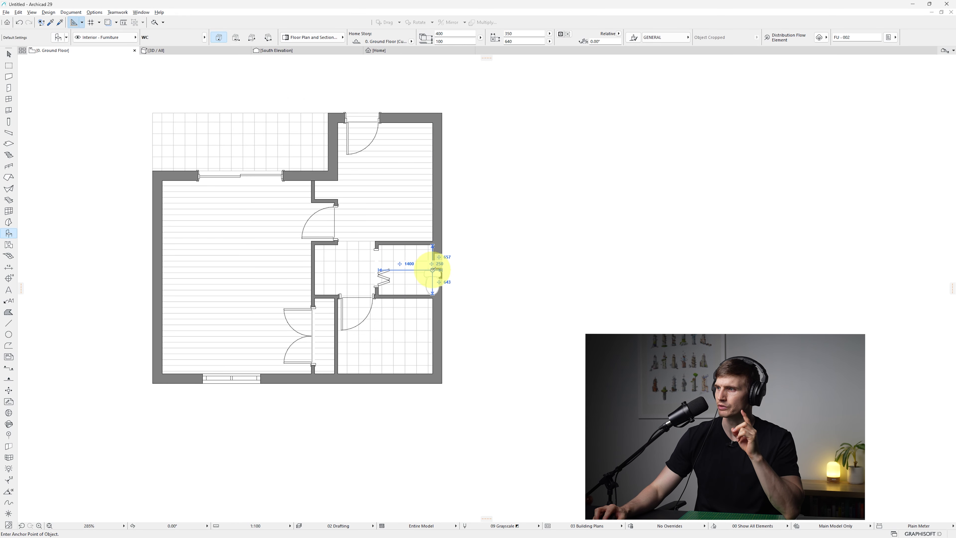
click(433, 270)
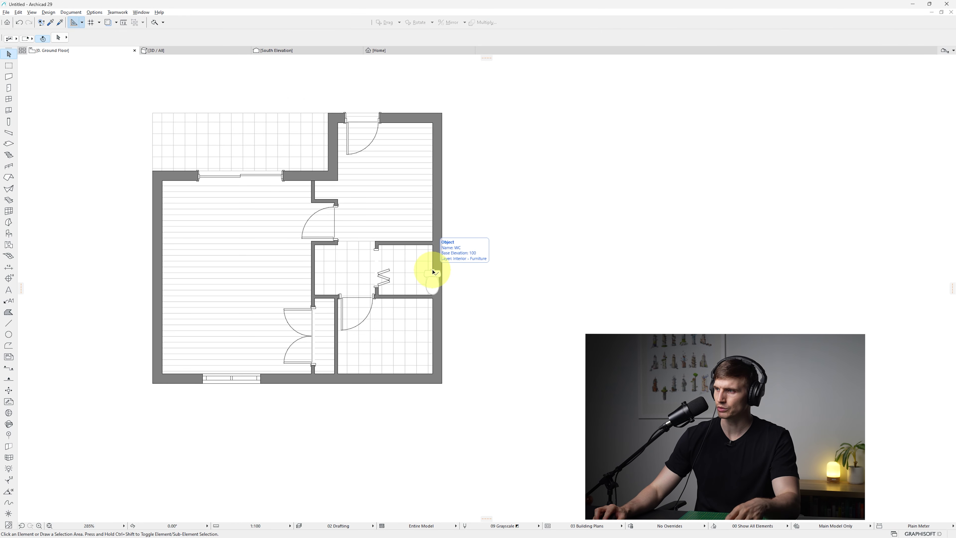
Step: Rotate the WC by -90° about its rear anchor point so it faces the folding door
click(432, 273)
key(ctrl+e)
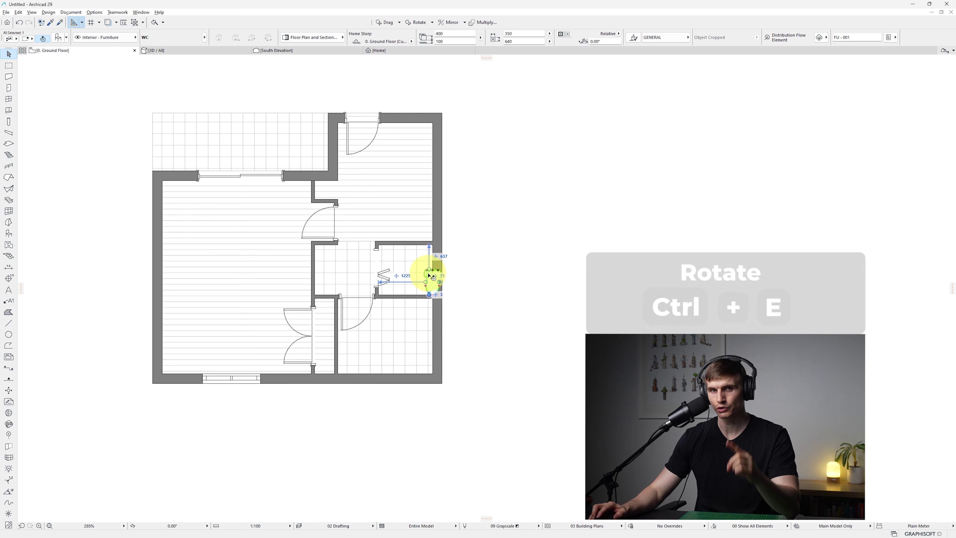
key(ctrl+e)
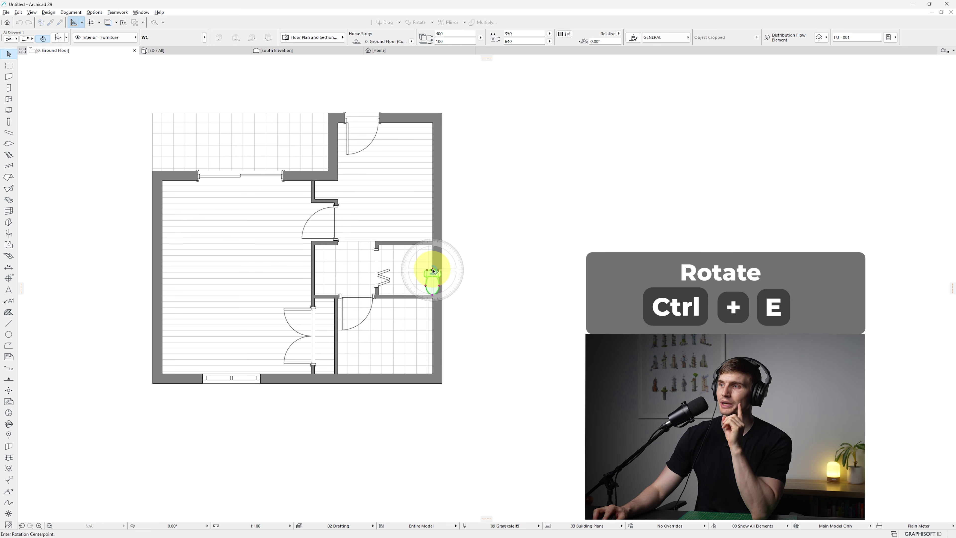
click(432, 270)
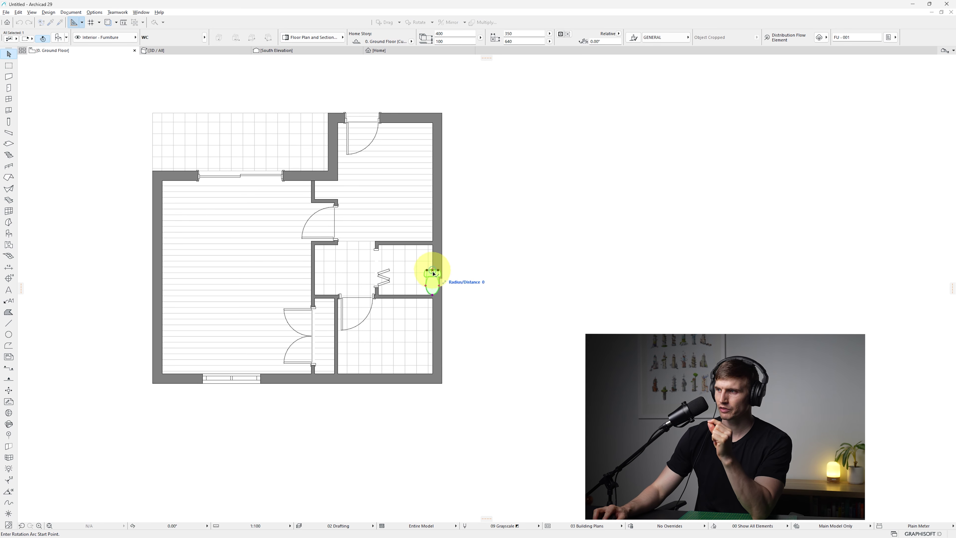
click(433, 296)
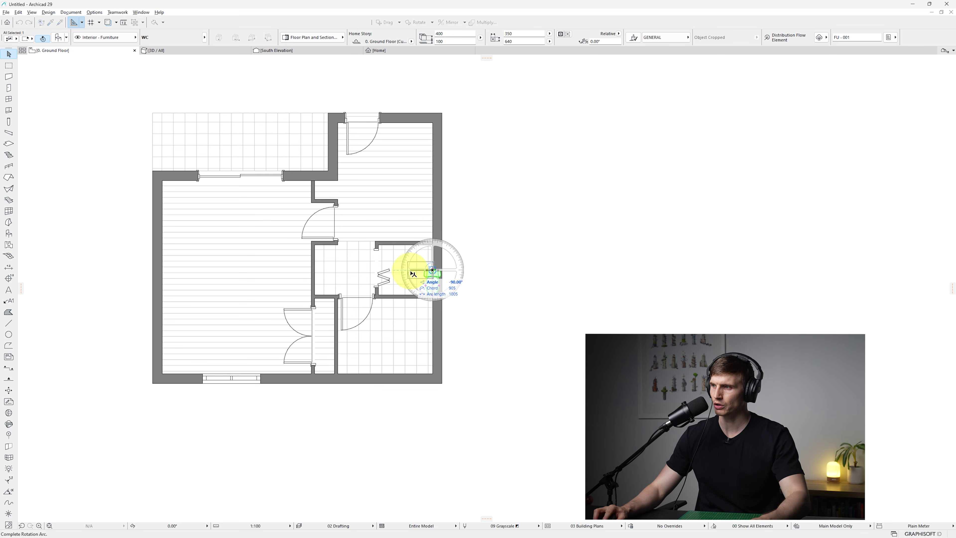
click(411, 274)
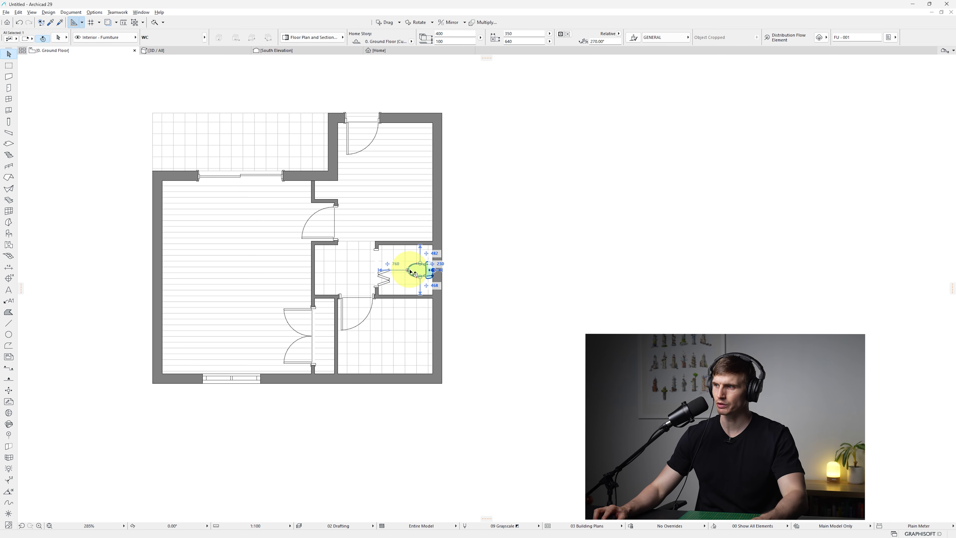
click(542, 255)
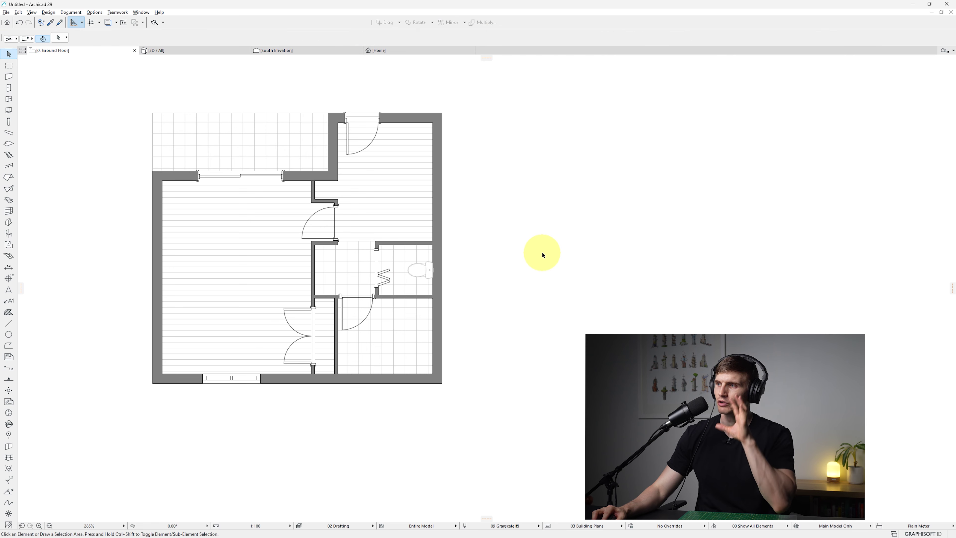
Step: Open the default object settings and browse the library's Plumbing Fixtures folders, including Sinks
click(9, 235)
double_click(8, 234)
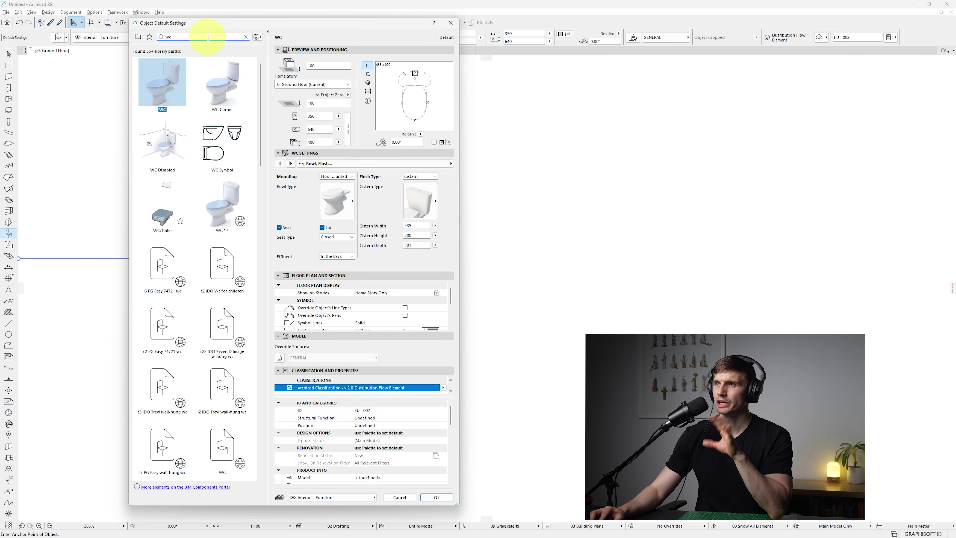
click(139, 37)
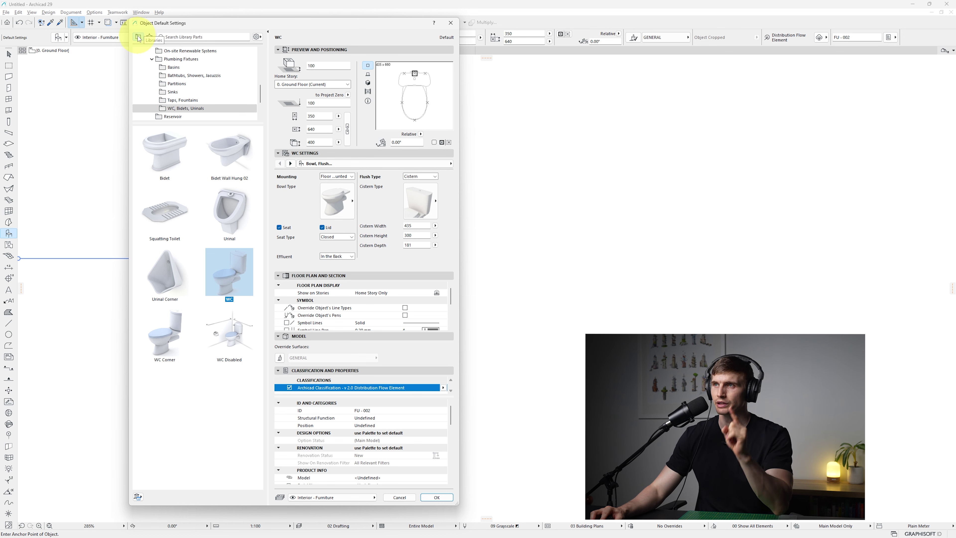
scroll(183, 87, up, 3)
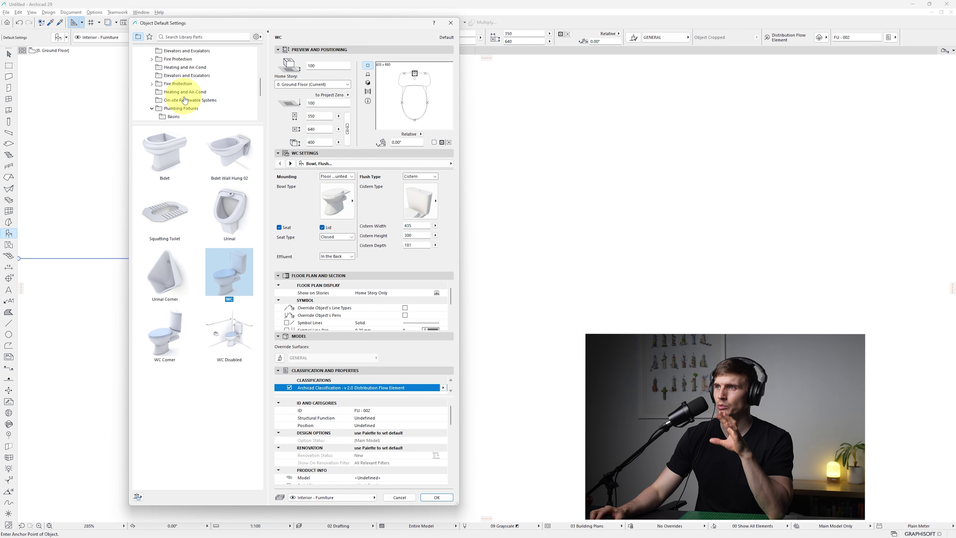
scroll(185, 63, down, 3)
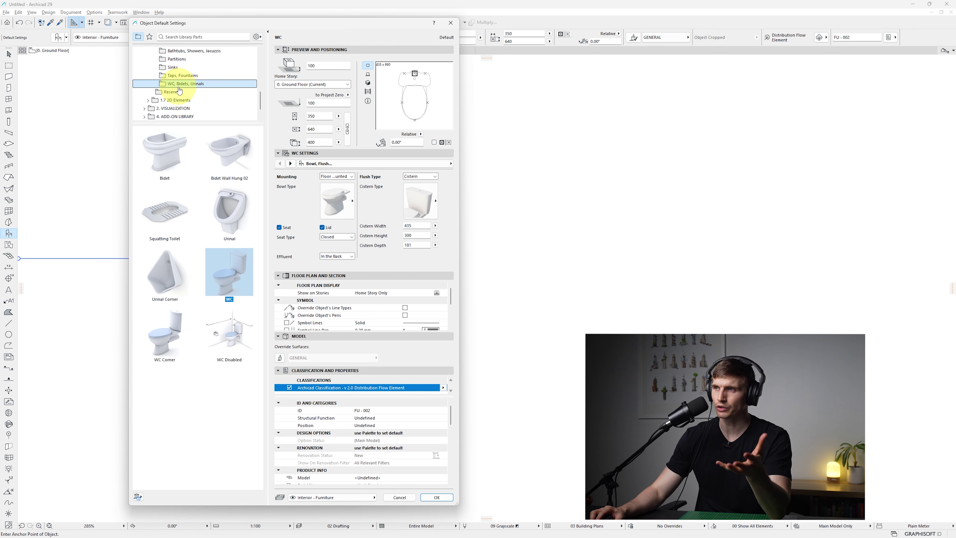
click(172, 50)
click(174, 68)
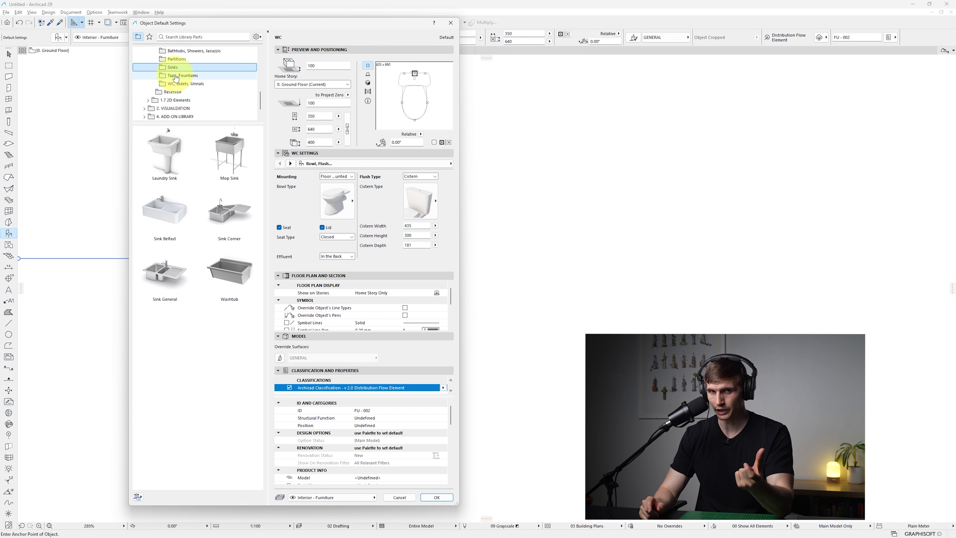
Step: Search the object library for "bed", choose Bed Double 01 and place it in the upper part of the large left room
click(173, 36)
text(bed)
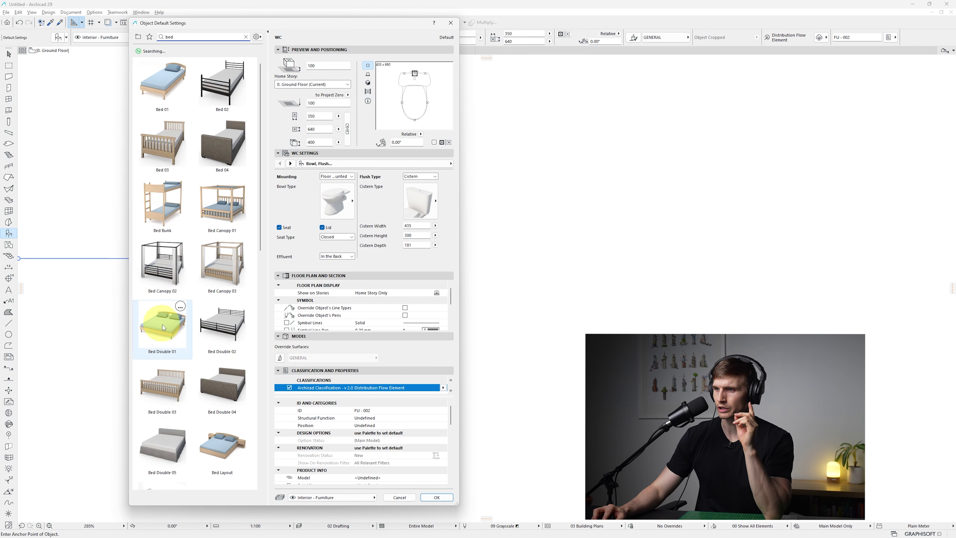
click(162, 327)
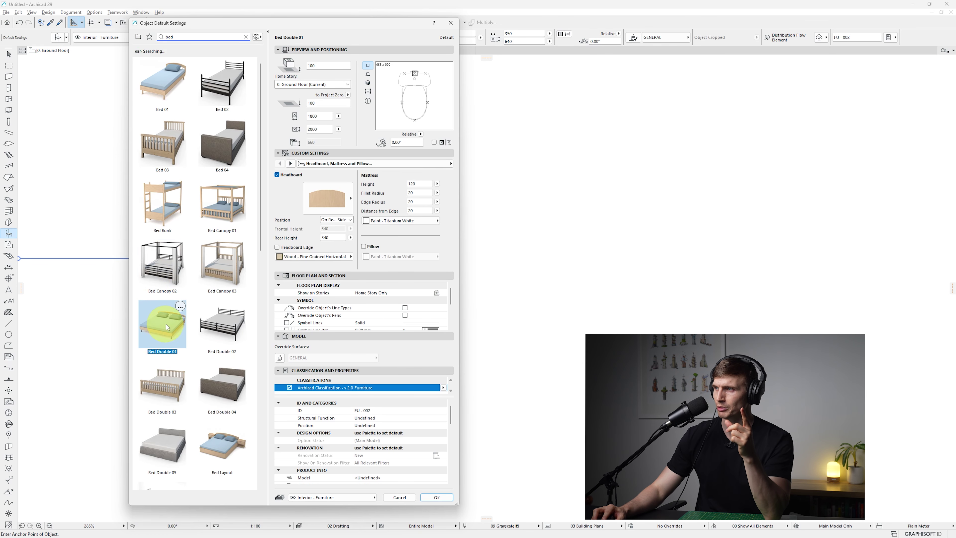
click(434, 498)
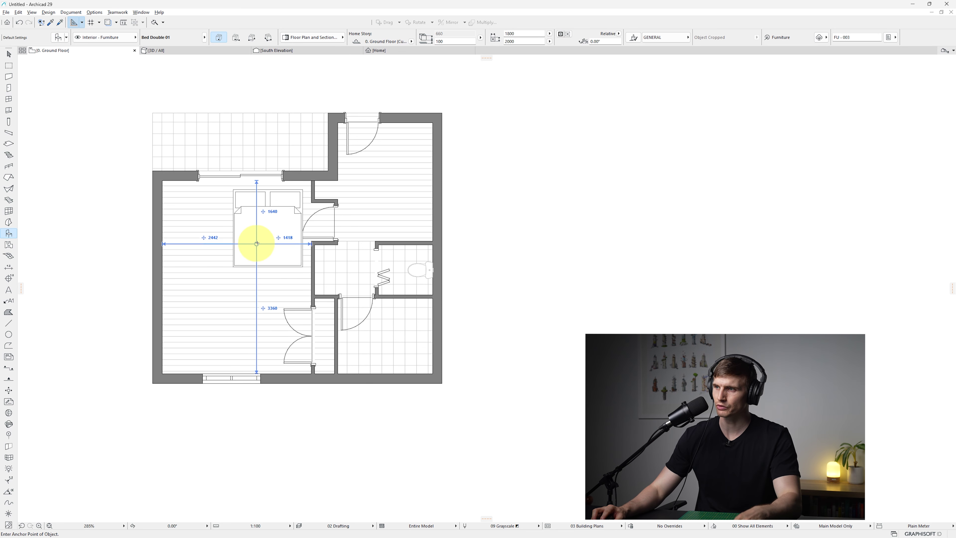
key(Escape)
Step: Set the double bed's rotation angle to 90°
click(267, 235)
click(605, 41)
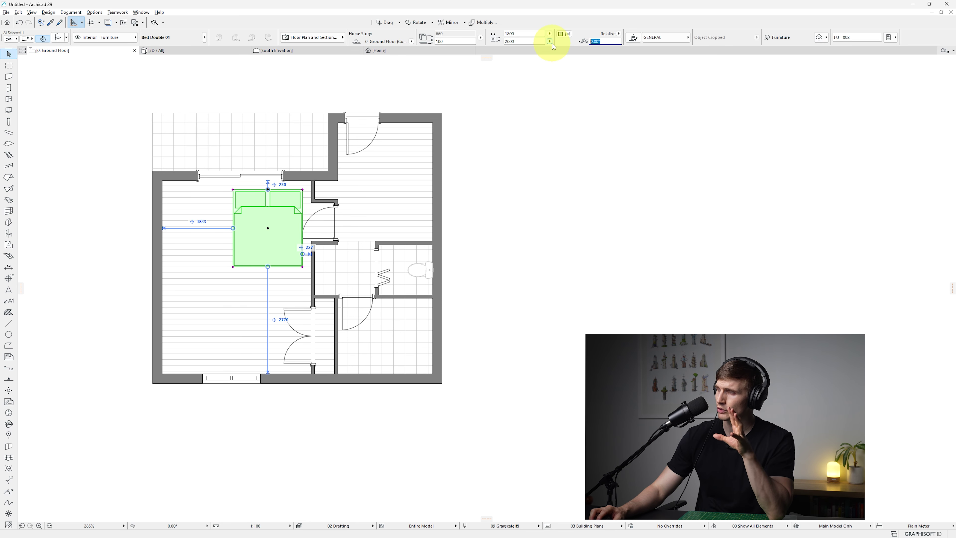
text(90)
key(Return)
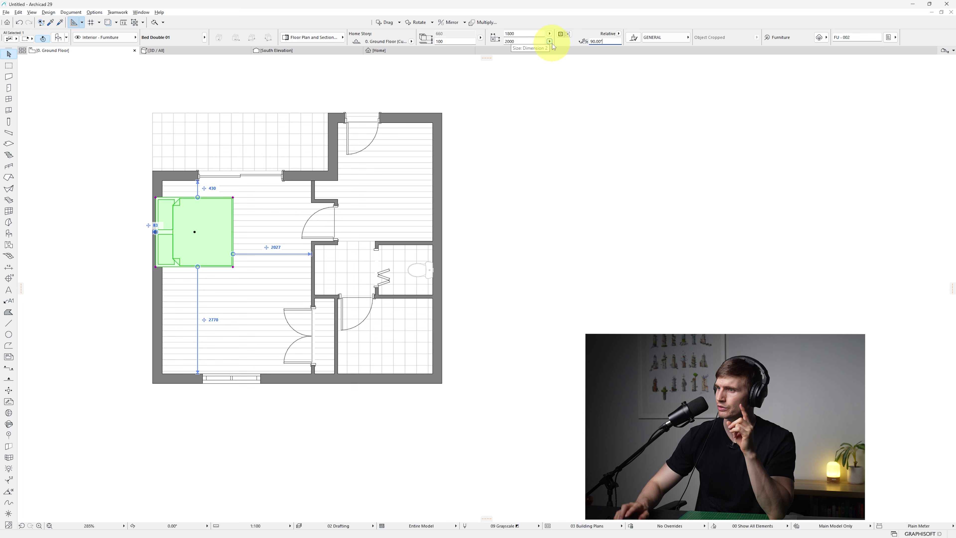
Step: Move the double bed by its headboard midpoint onto the inner face of the large room's outer side wall
key(ctrl+d)
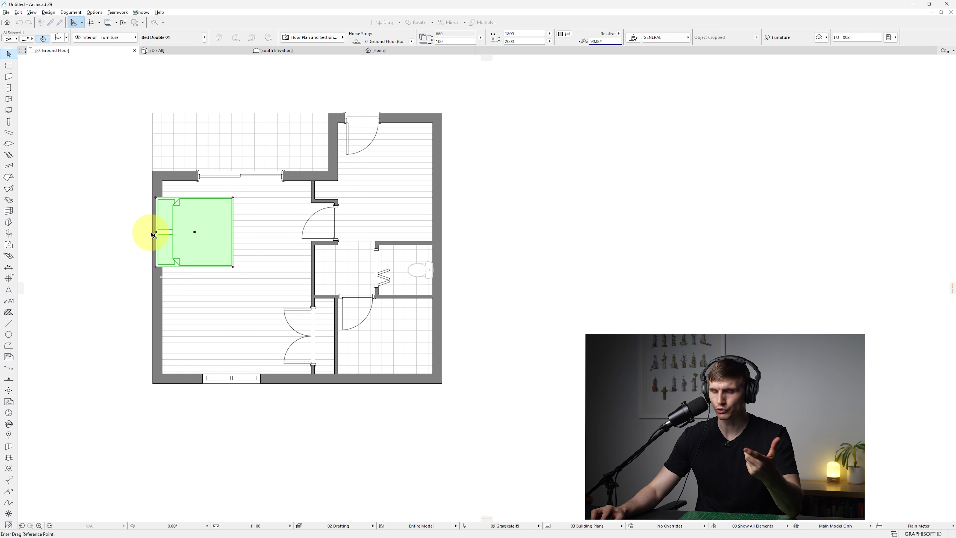
click(156, 232)
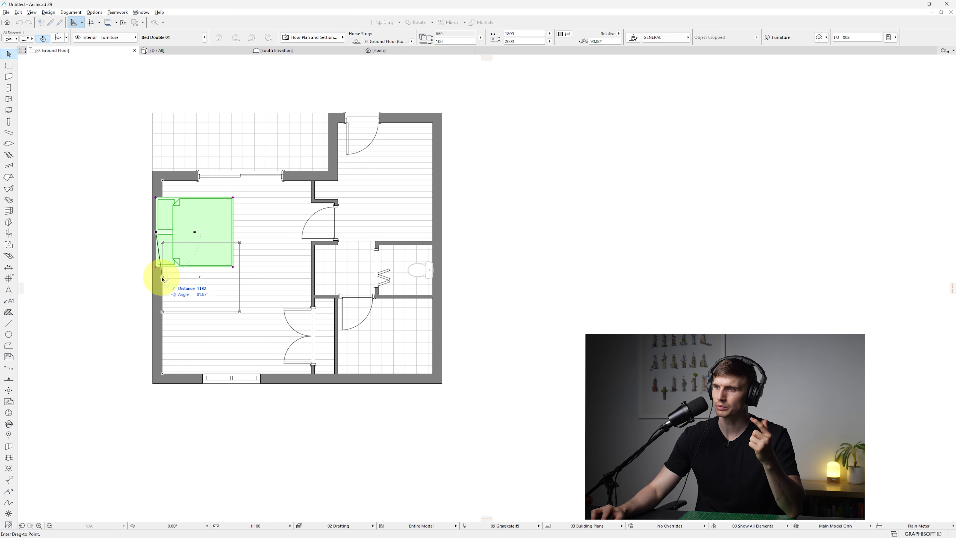
click(162, 277)
Step: Search the object library for "table", choose Coffee Table 06 and place it beside the head of the bed, on the patio side
double_click(8, 234)
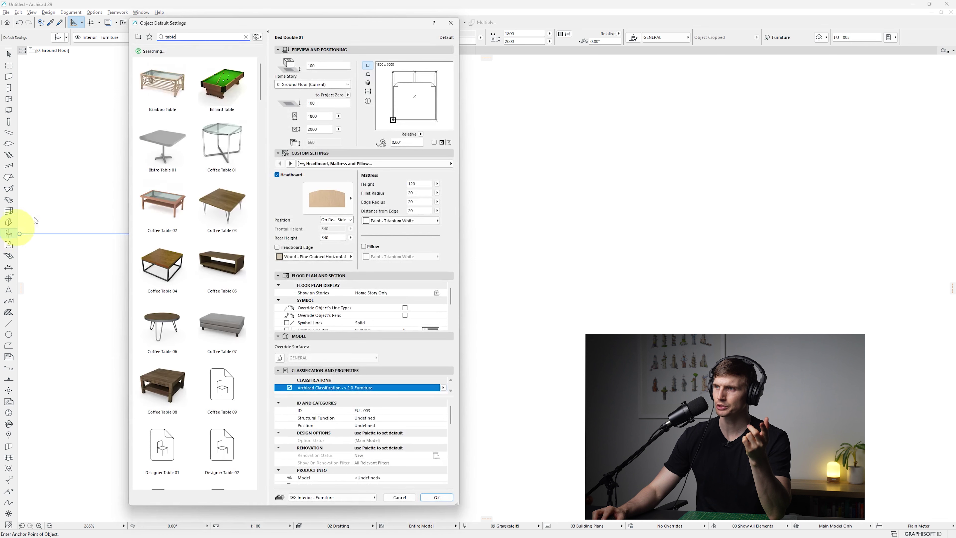
text(table)
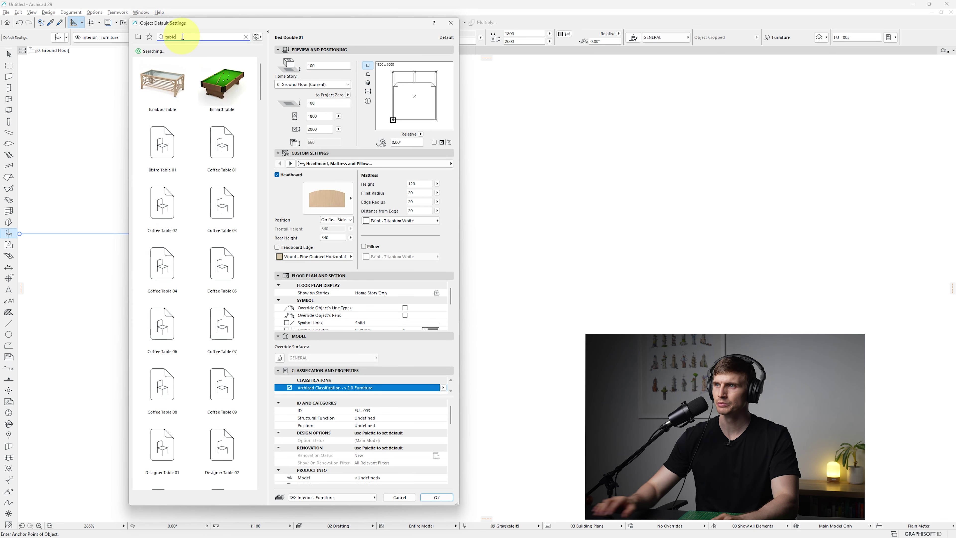
click(163, 323)
click(437, 497)
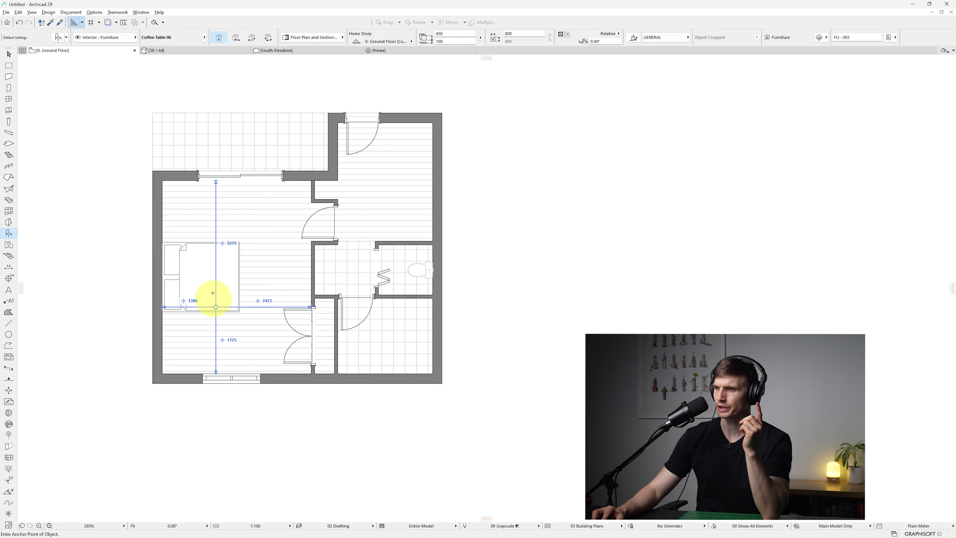
click(177, 227)
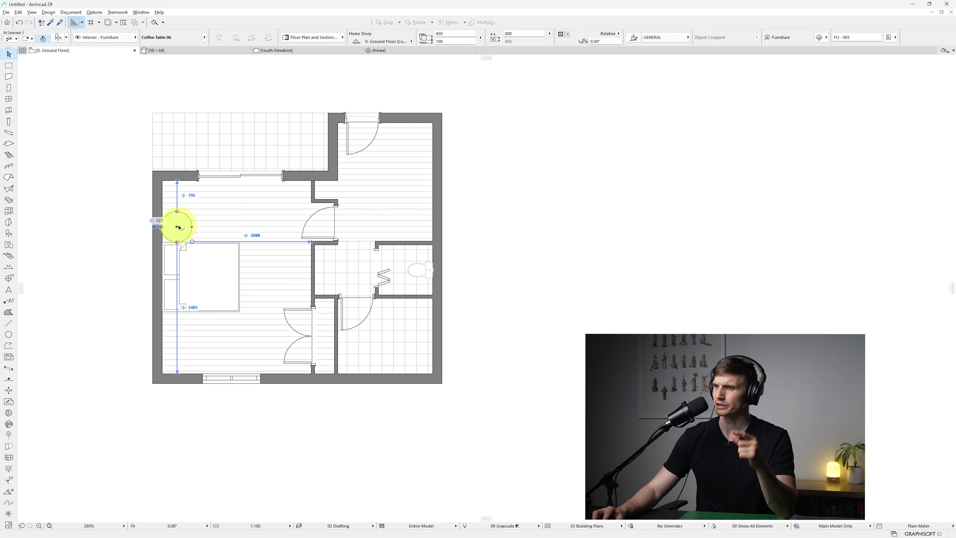
Step: Set the coffee table's size to 500 and place a vertically aligned copy of it on the other side of the bed
click(512, 34)
text(600)
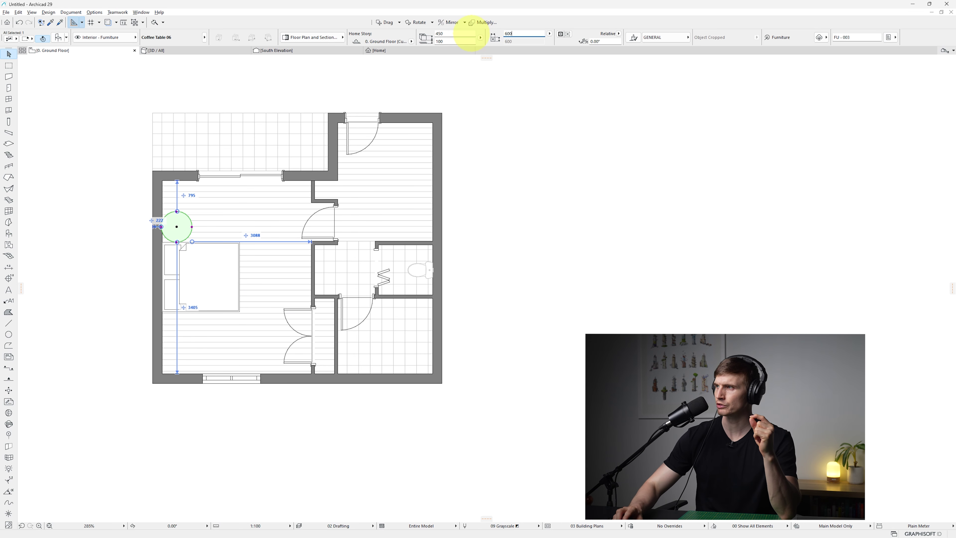
key(BackSpace)
key(BackSpace)
key(BackSpace)
text(5)
key(Return)
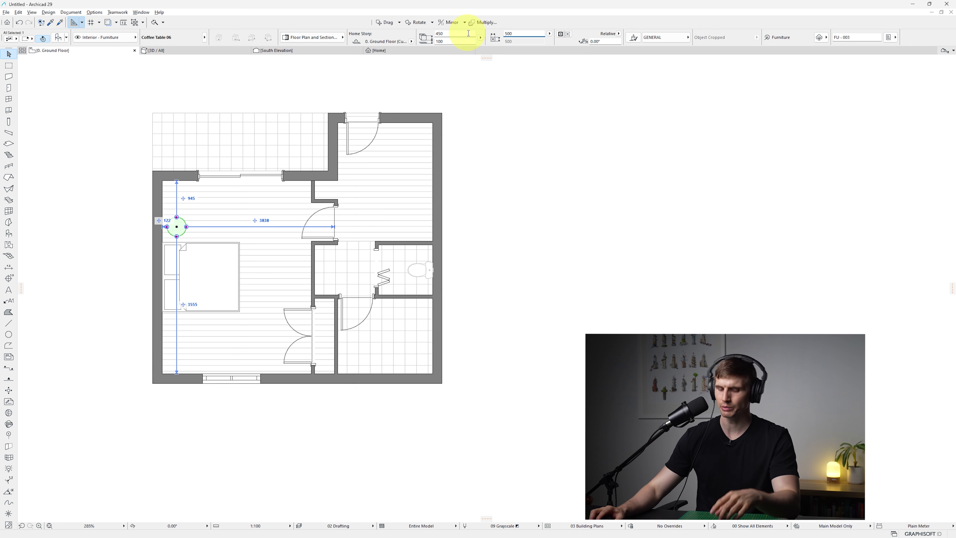
drag(177, 227, 183, 332)
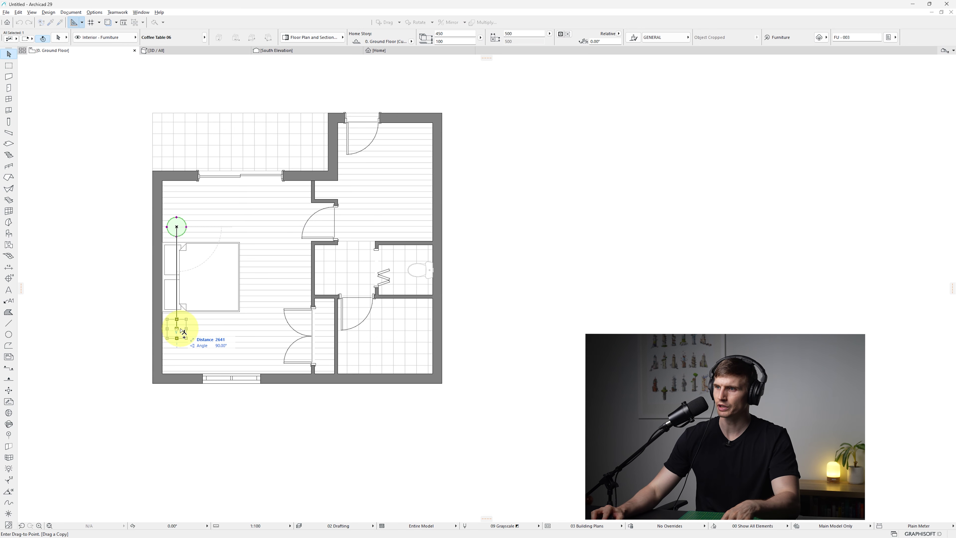
click(184, 332)
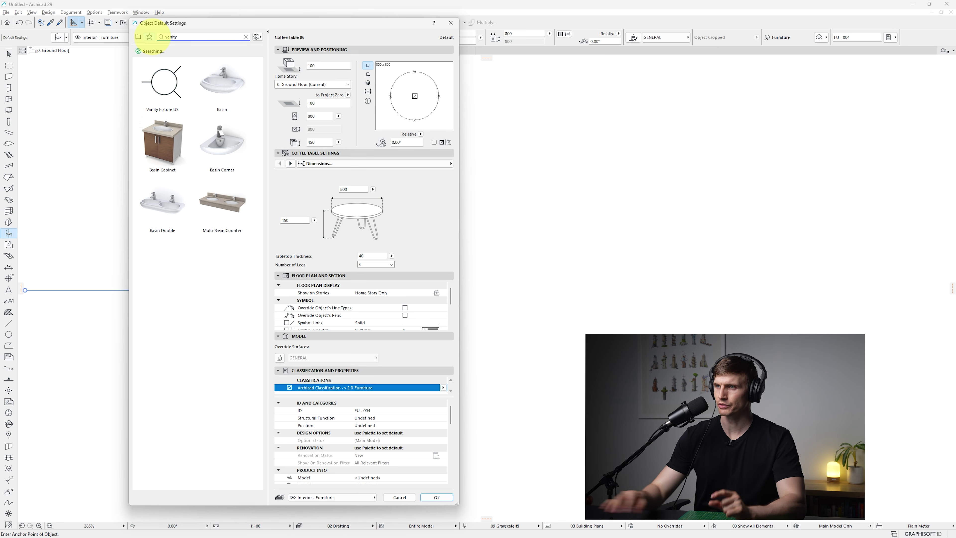
Step: Choose the Basin Cabinet from the "vanity" library results, set its sink type to Rectangular and place it in the bathroom
click(181, 126)
click(163, 141)
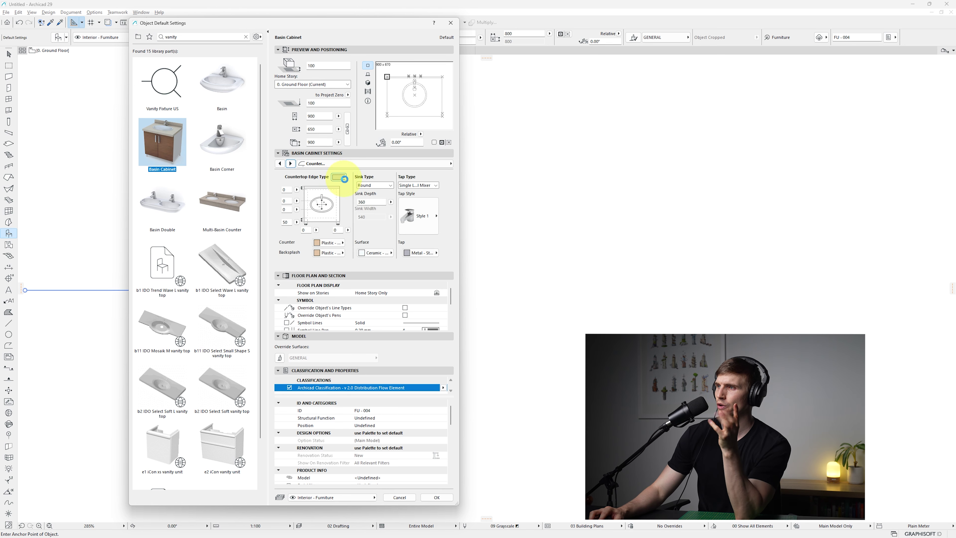
click(373, 186)
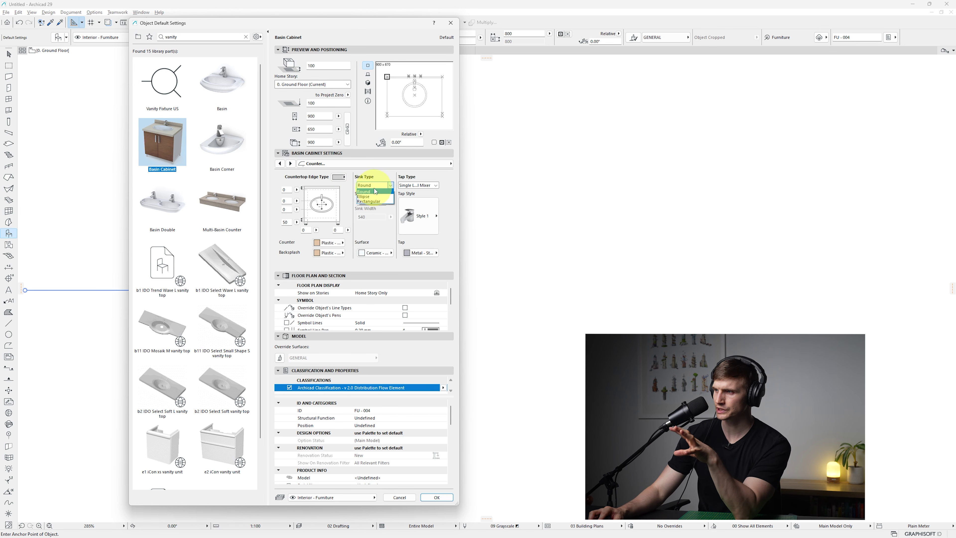
click(374, 201)
click(437, 498)
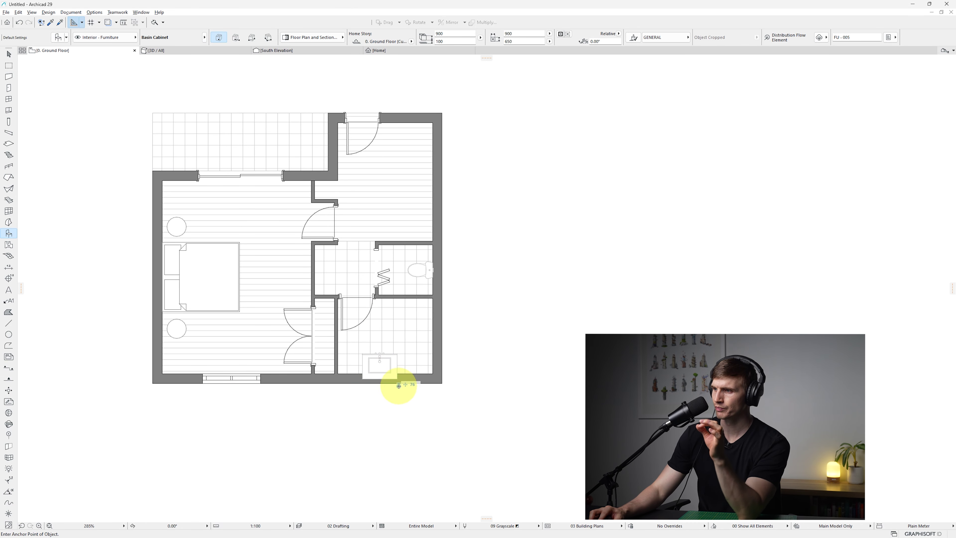
key(Escape)
Step: Set the basin cabinet's rotation angle to 180° and fit it into the bathroom corner nearest the wardrobe
click(378, 363)
drag(605, 42, 551, 42)
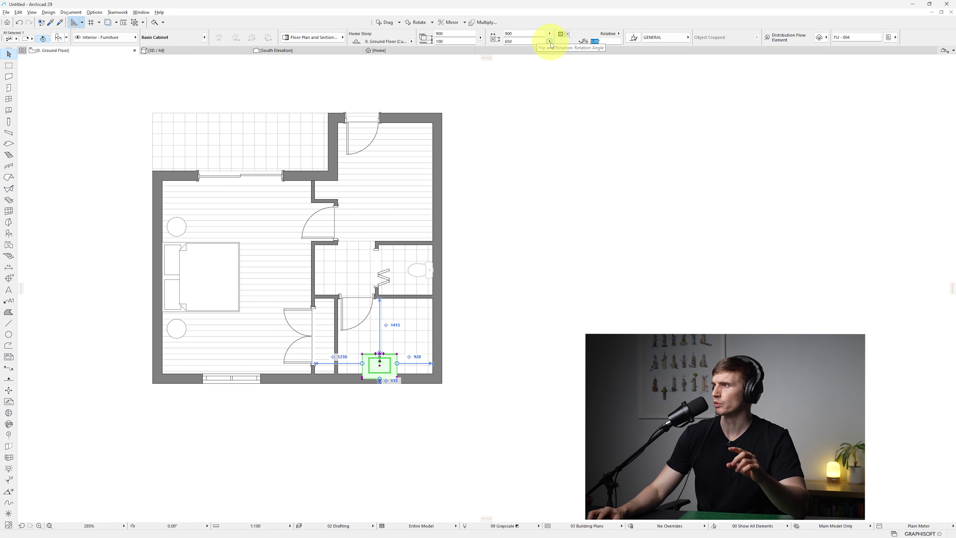
text(180)
key(Return)
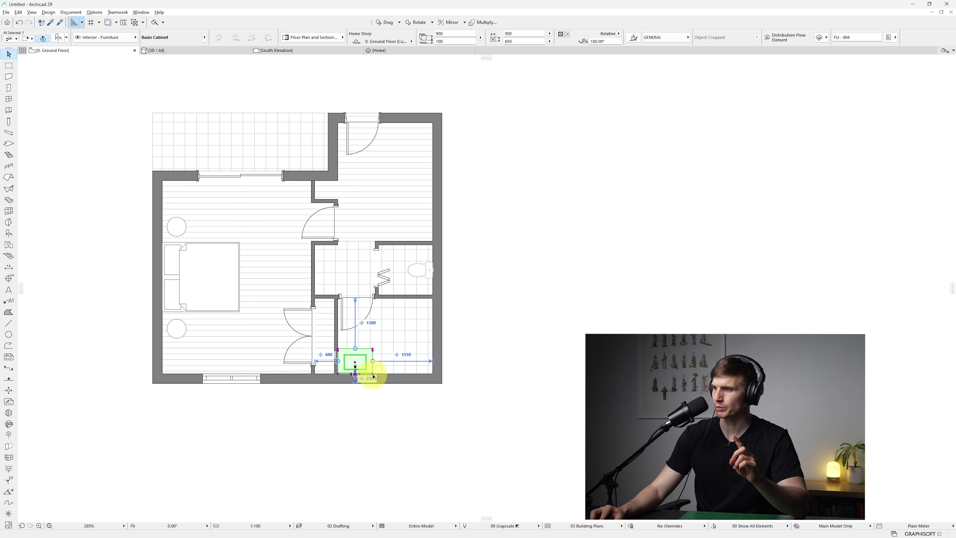
Step: Stretch the basin cabinet along the bathroom's exterior wall to a width of 1200
click(373, 373)
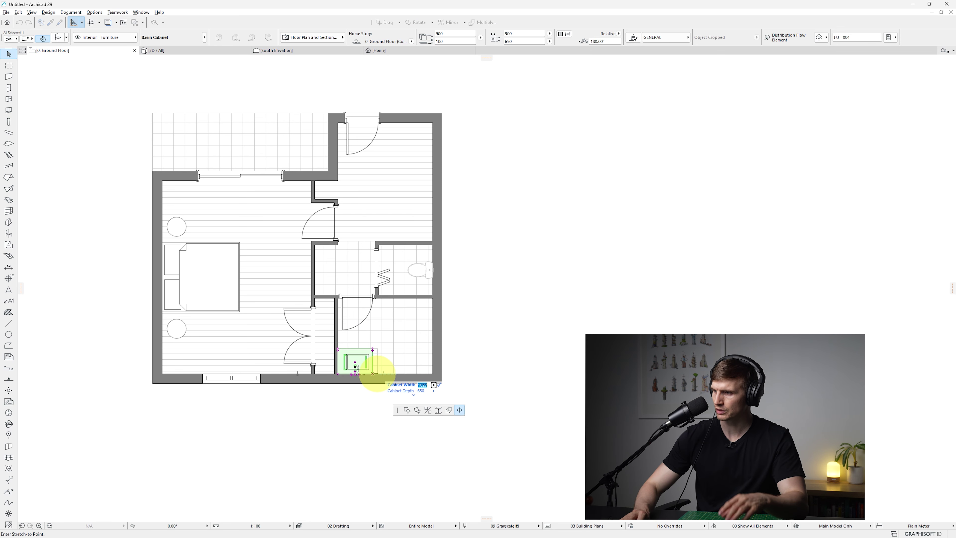
click(384, 373)
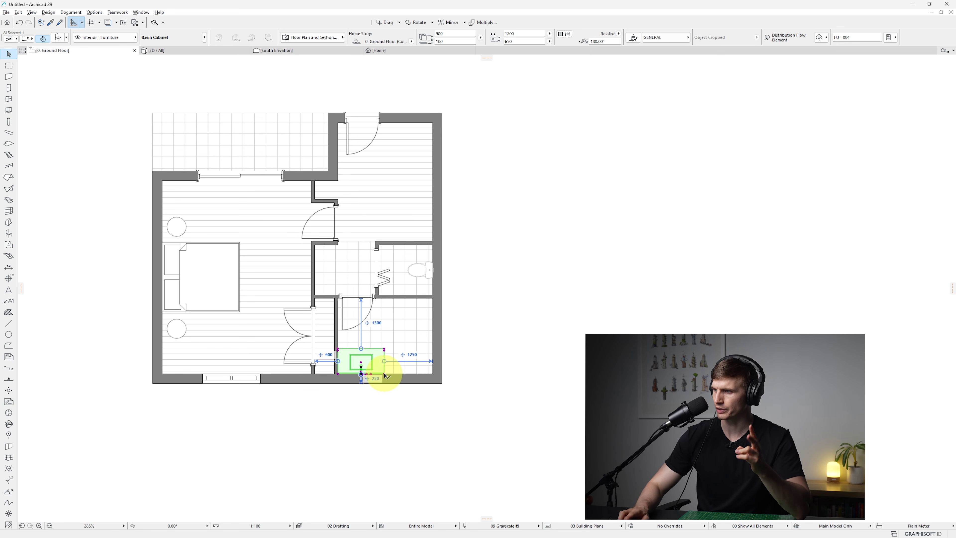
key(Escape)
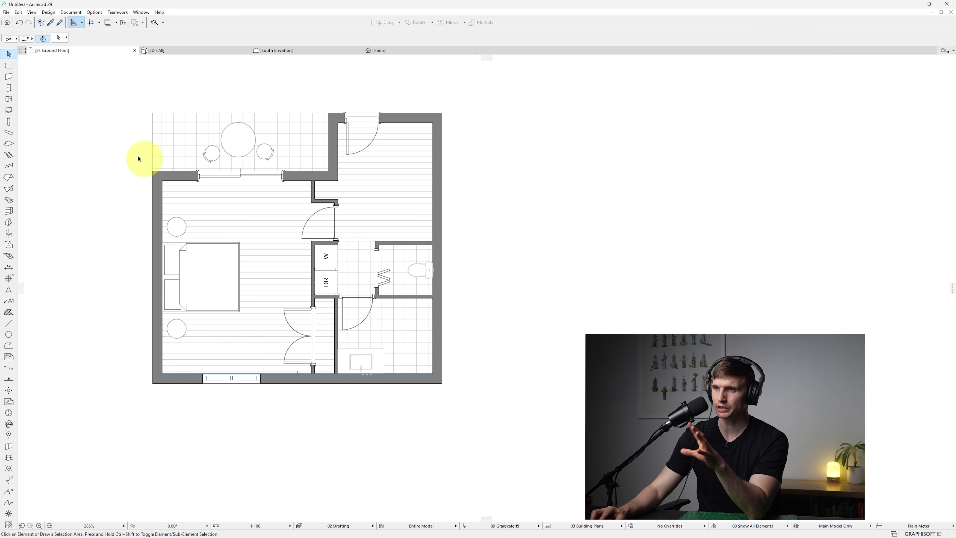
Step: Set up the Slab tool for a benchtop with a thickness of 900 and an elevation of 900
click(11, 146)
click(293, 36)
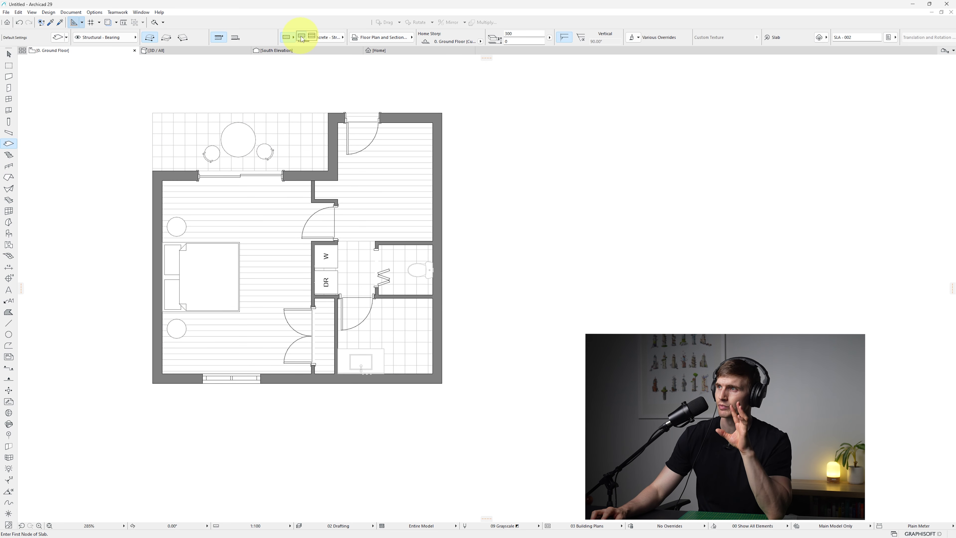
click(303, 39)
click(522, 35)
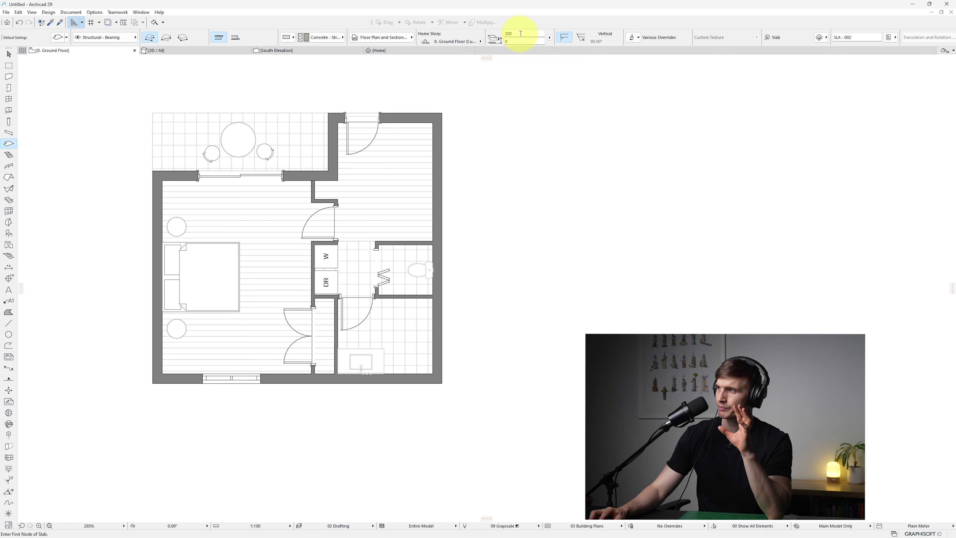
text(9)
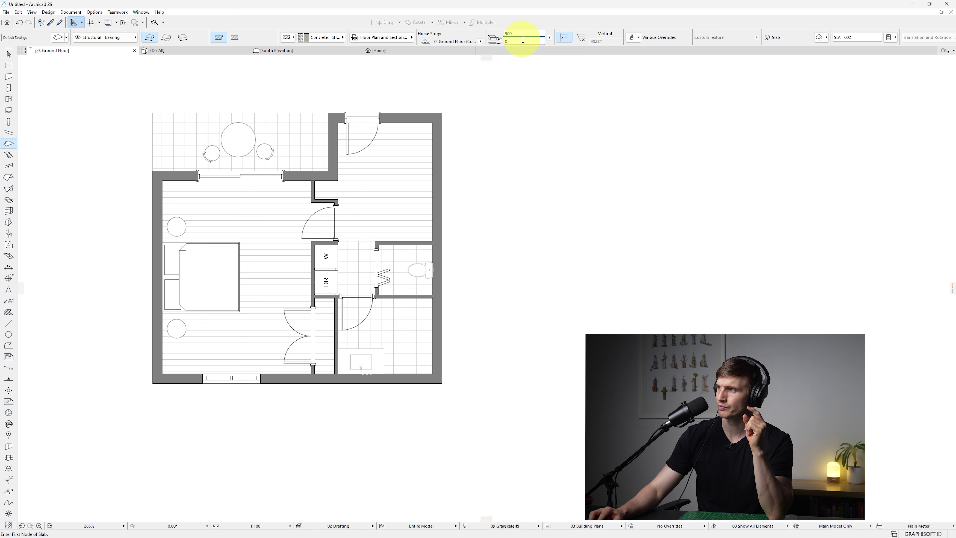
key(Tab)
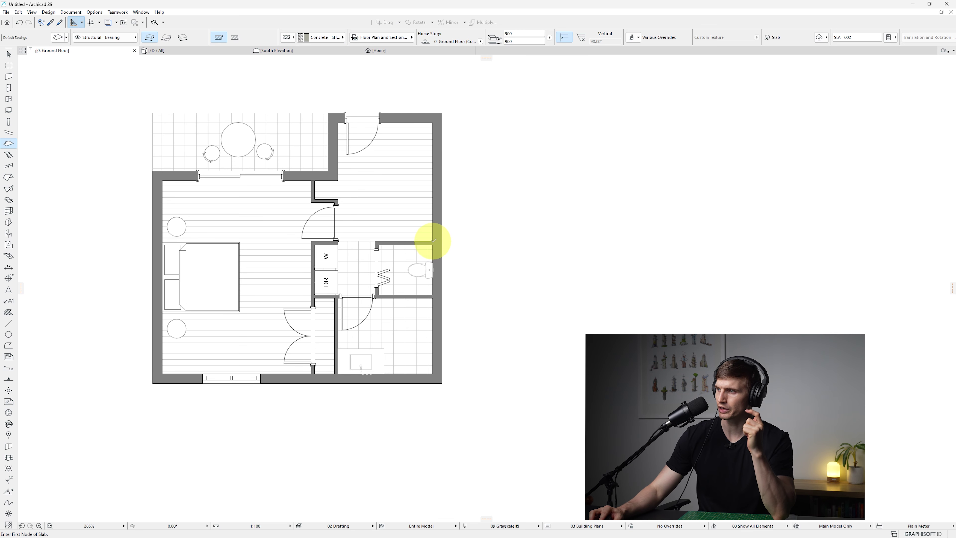
Step: Draw a rectangular benchtop slab 600 wide along the full exterior side wall of the entrance room
click(432, 241)
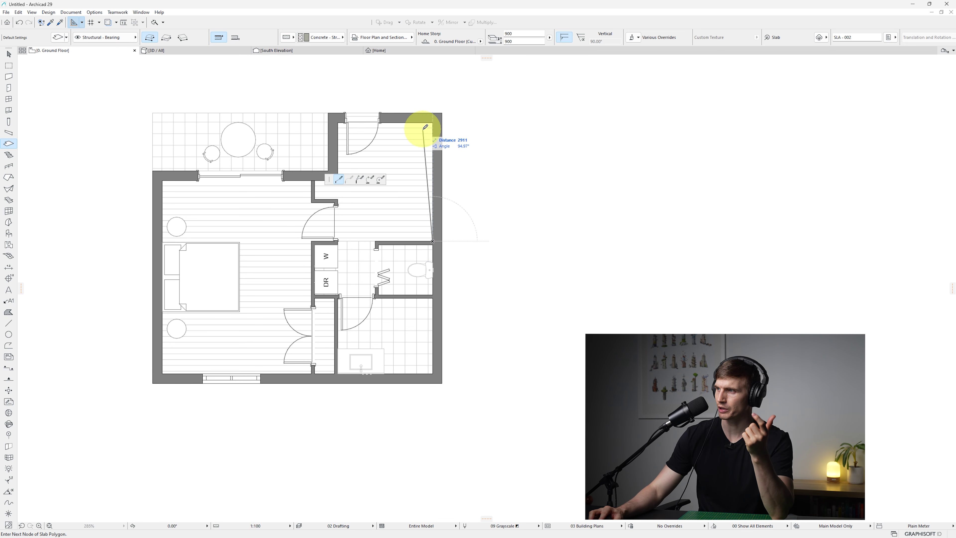
click(167, 37)
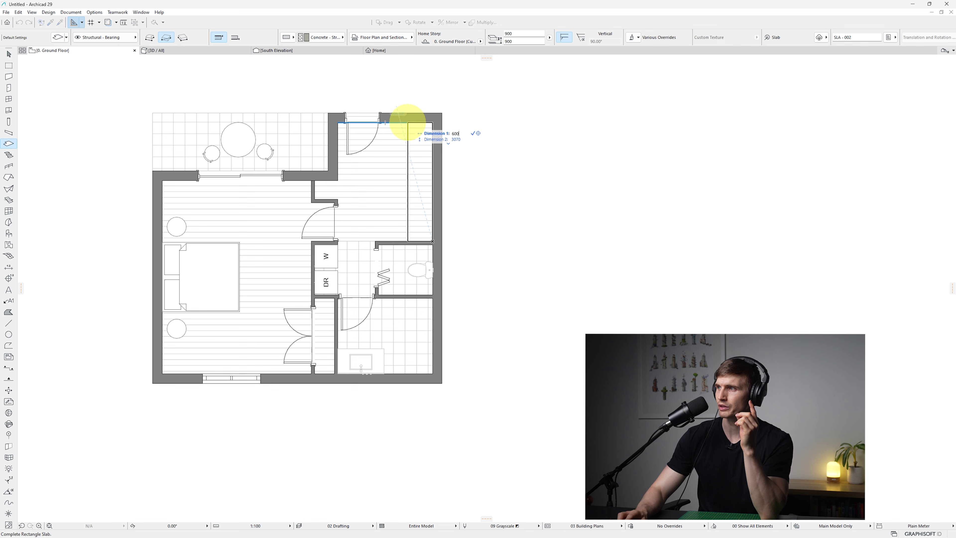
key(Return)
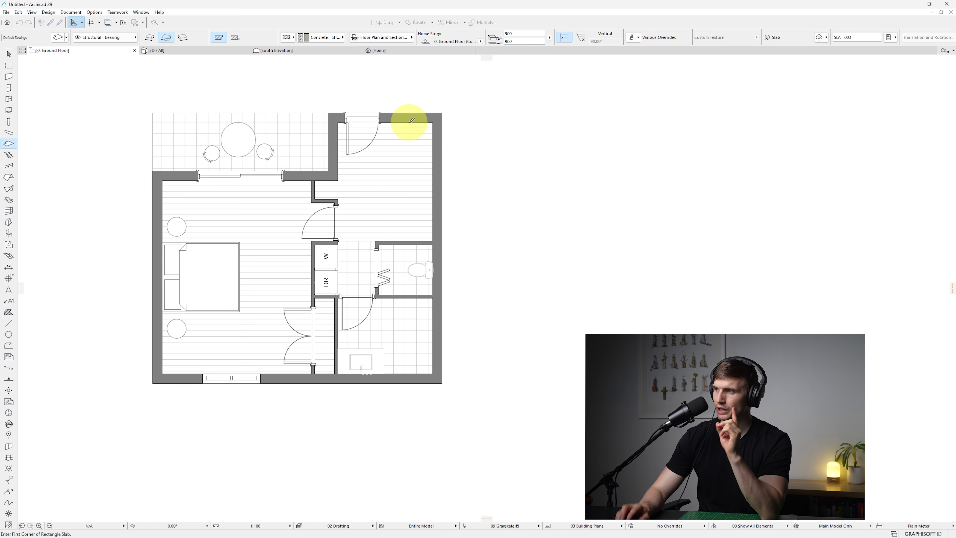
key(Escape)
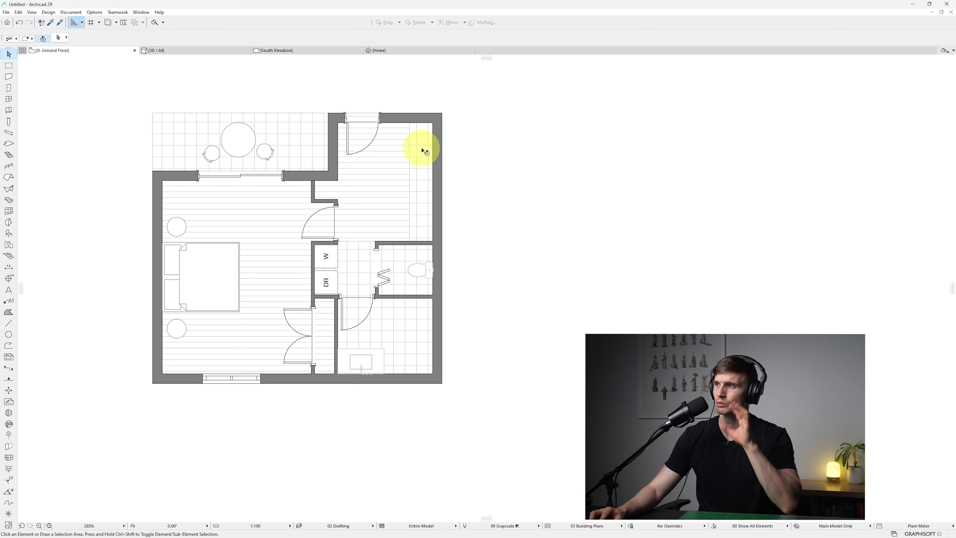
Step: Override the benchtop slab's top, edge and bottom surfaces with linked Paint - Titanium White
click(422, 150)
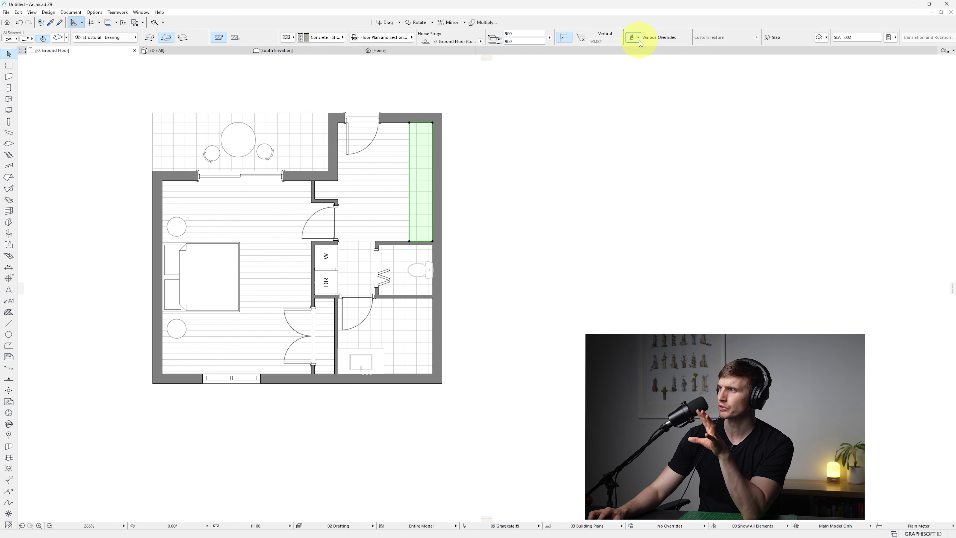
scroll(539, 42, down, 3)
click(550, 38)
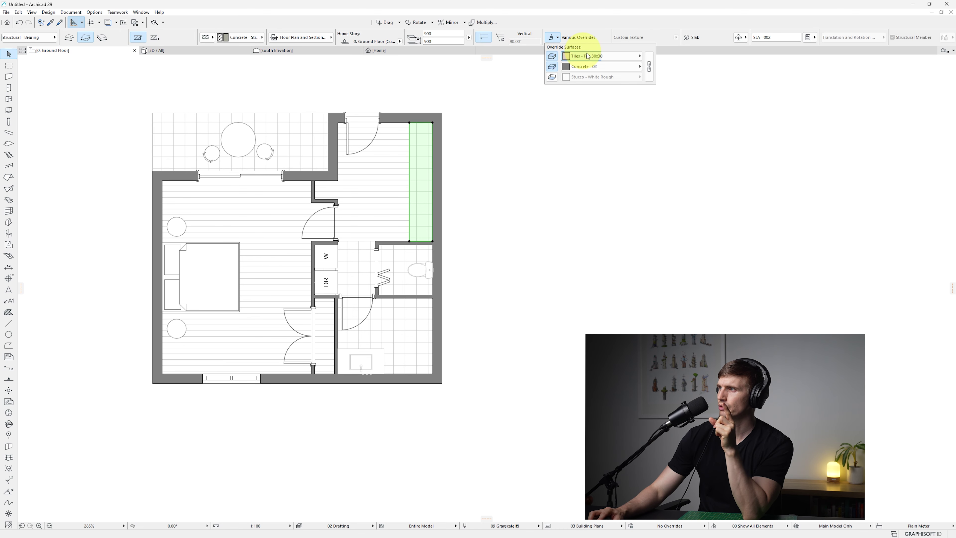
click(593, 55)
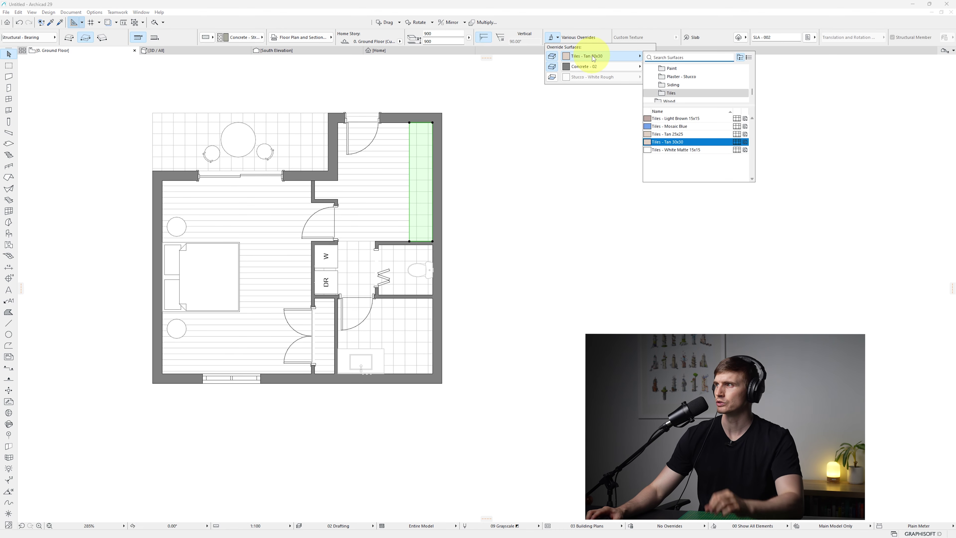
text(rend)
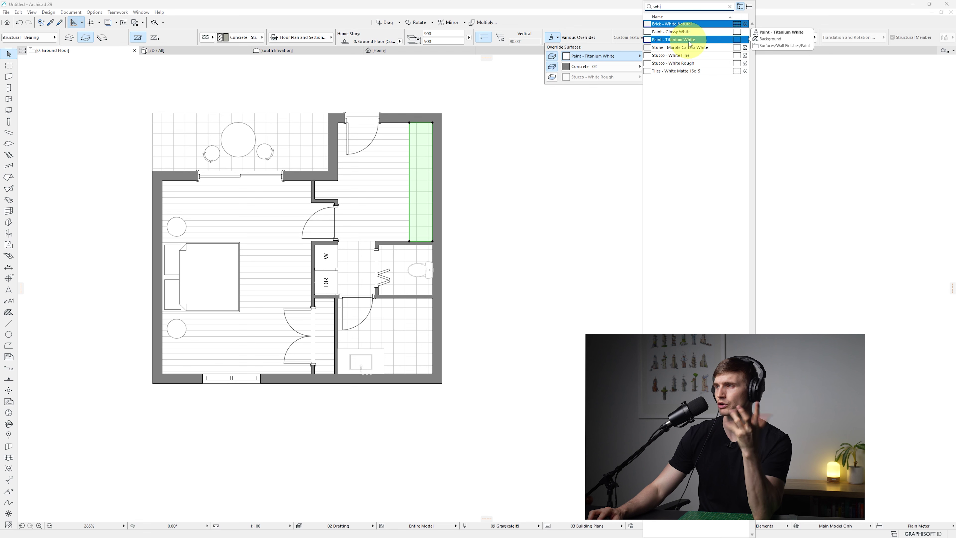
click(688, 41)
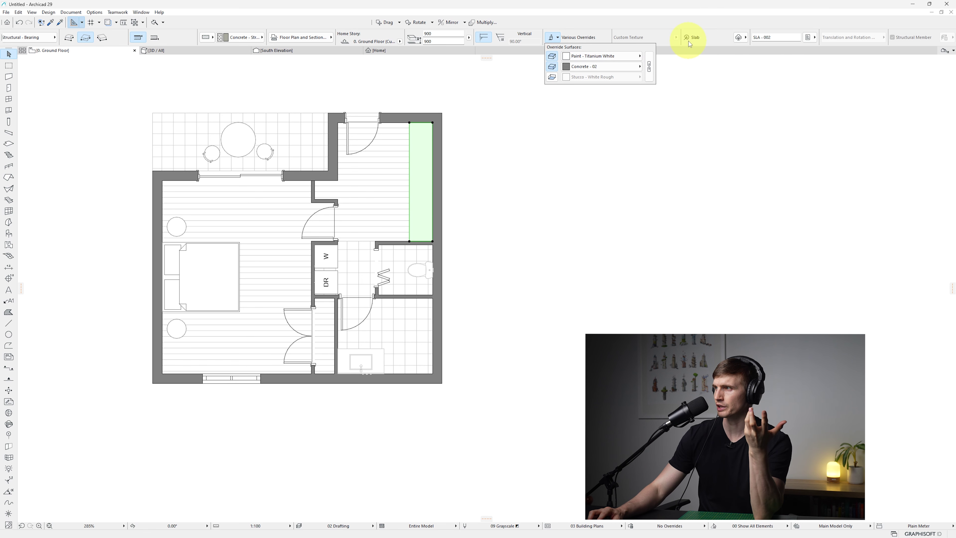
click(650, 67)
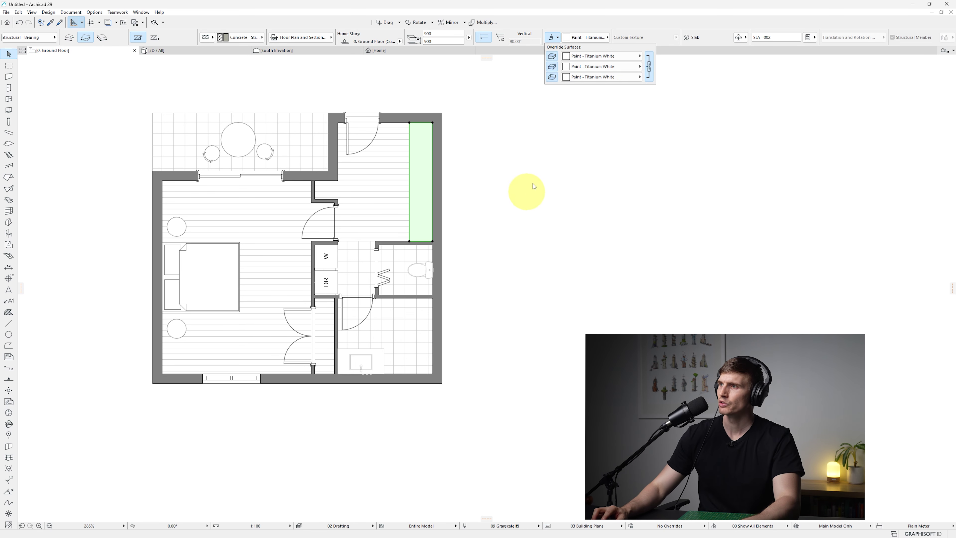
click(542, 175)
Step: Open the 3D view and orbit around the building to examine the benchtop and furniture
key(F3)
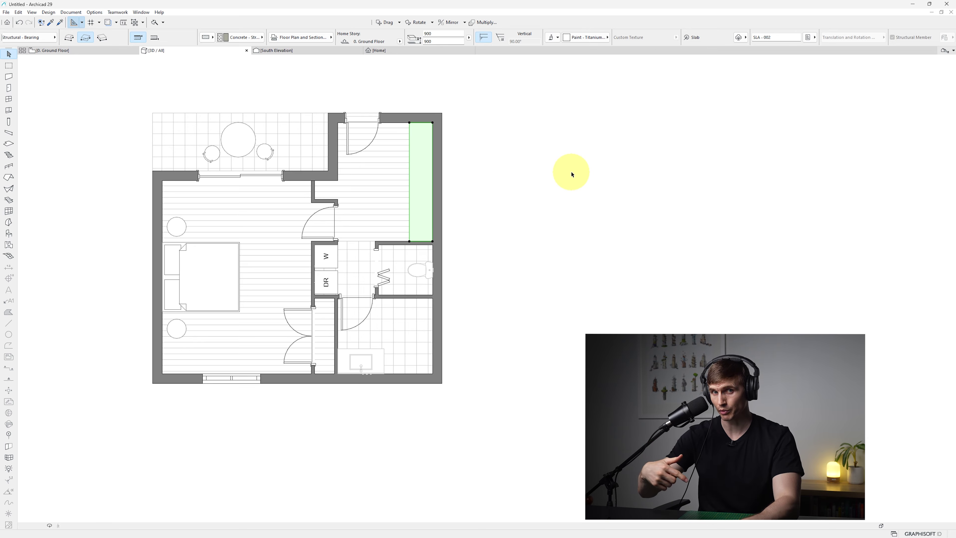
shift+middle_drag(528, 215, 350, 264)
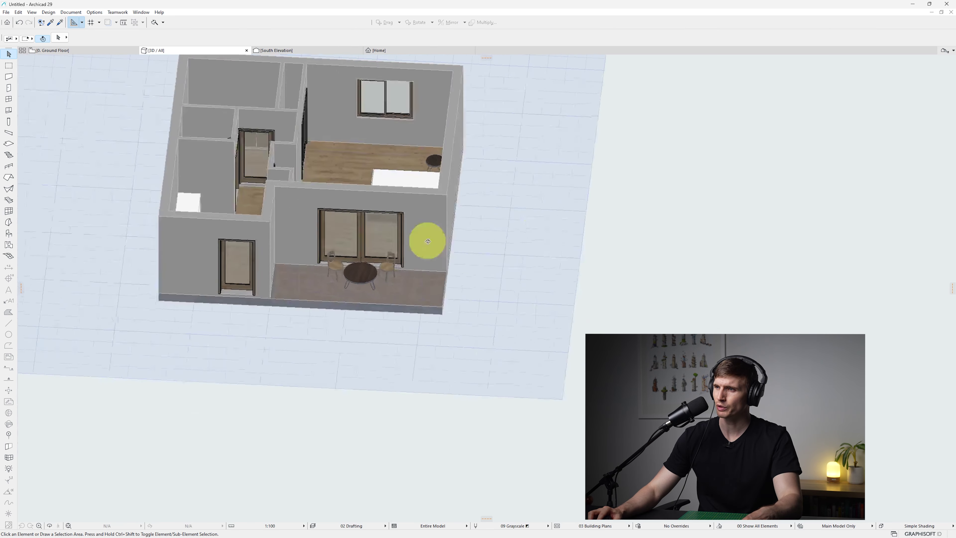
mouse_move(350, 264)
middle_down()
mouse_move(405, 368)
mouse_move(254, 361)
middle_up()
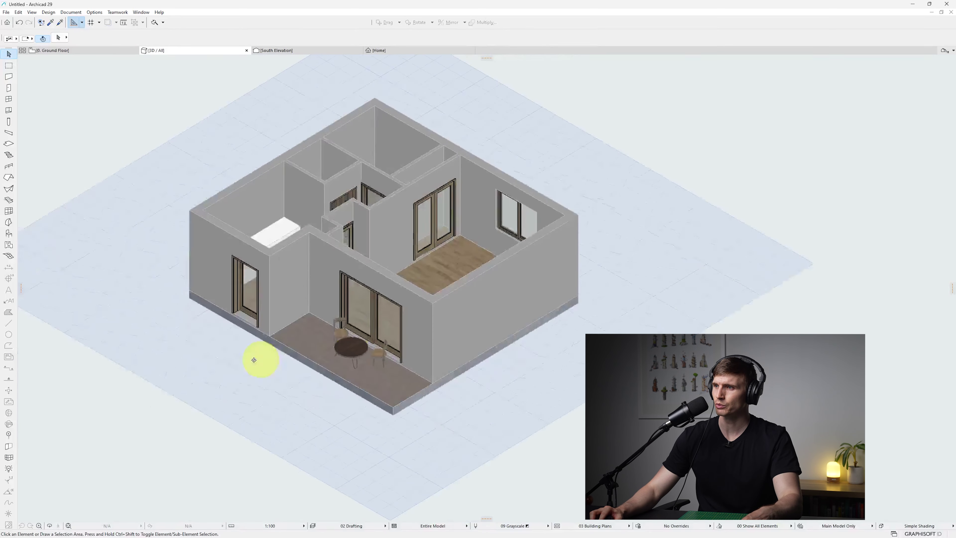
Step: Curve the benchtop slab's long front edge outward into the room in the 3D view
middle_drag(323, 304, 332, 333)
shift+middle_drag(277, 256, 314, 312)
click(301, 260)
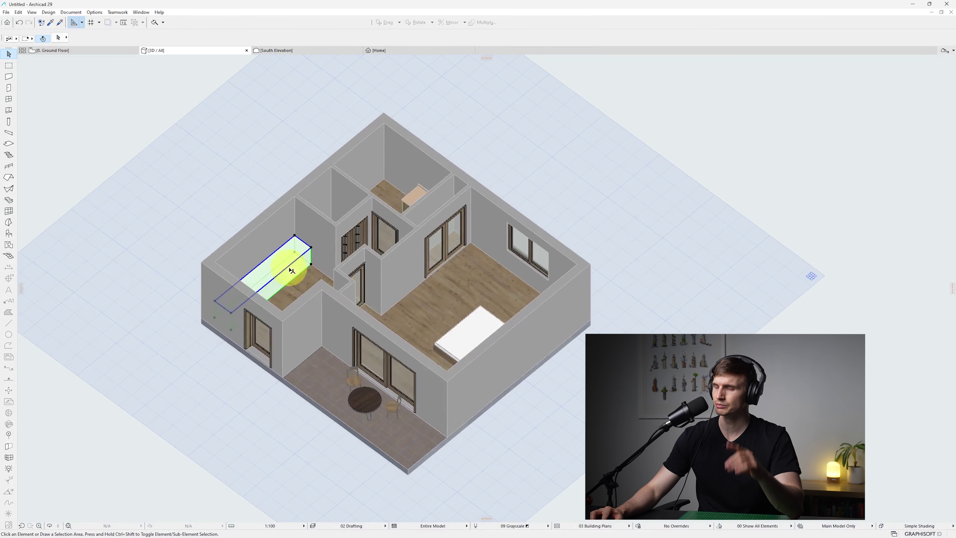
click(288, 266)
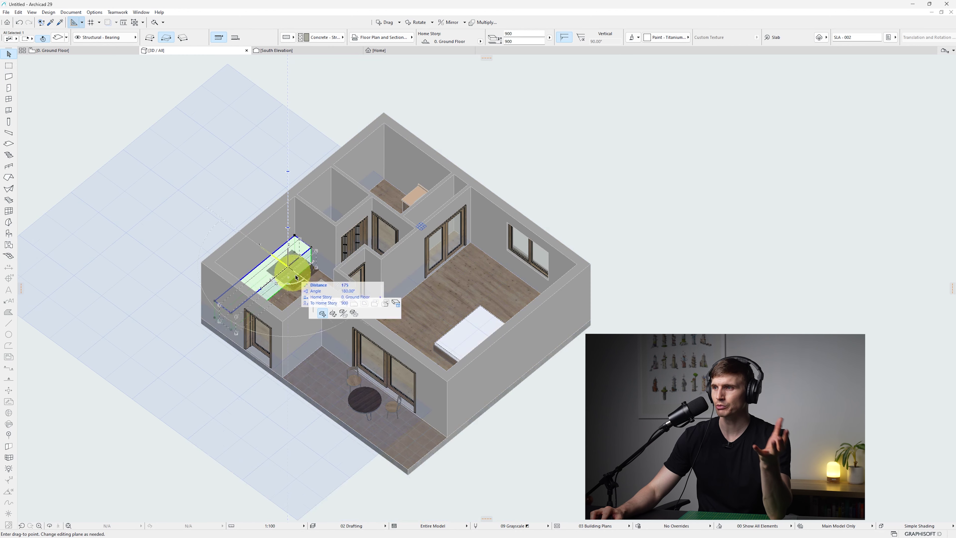
click(333, 303)
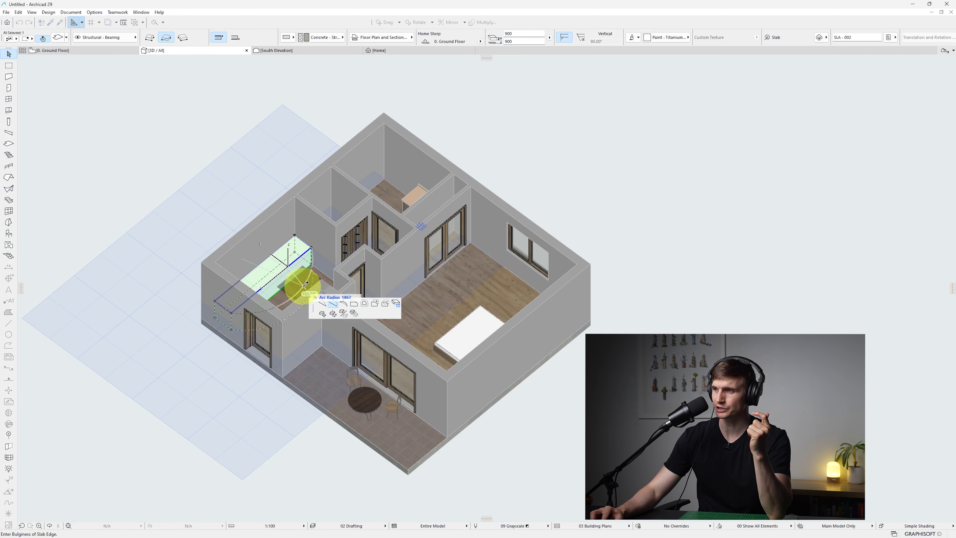
click(304, 288)
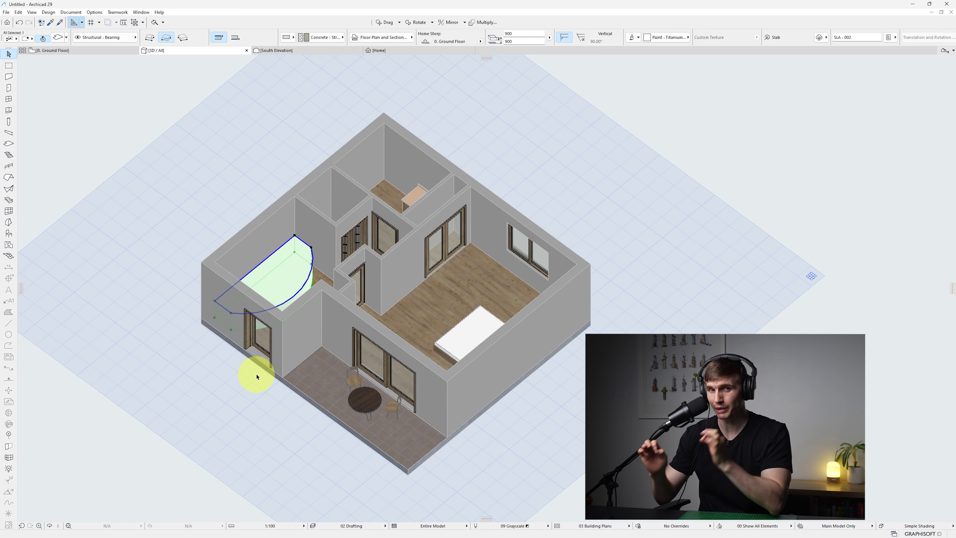
Step: Place a Style 3 Sink General object without a tap on the benchtop in the ground floor plan
key(F2)
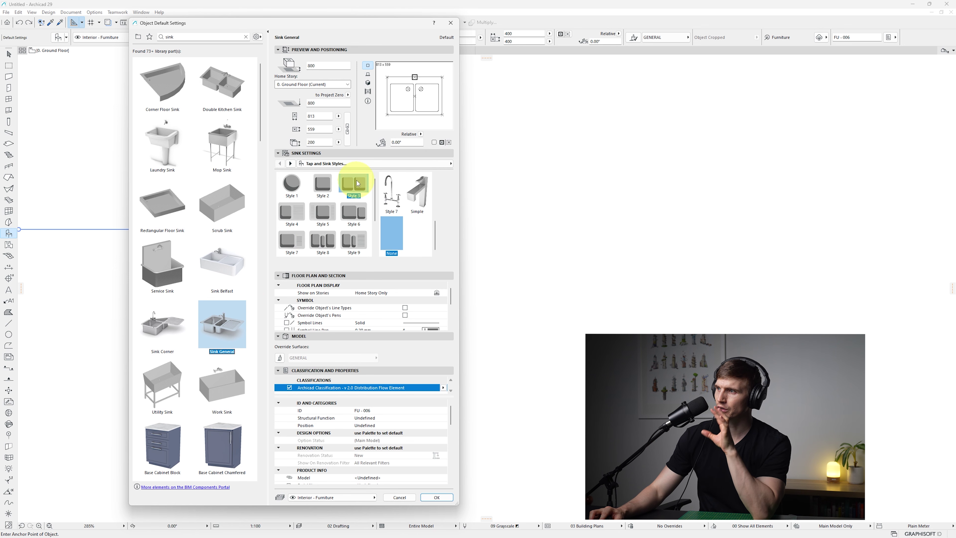
click(437, 497)
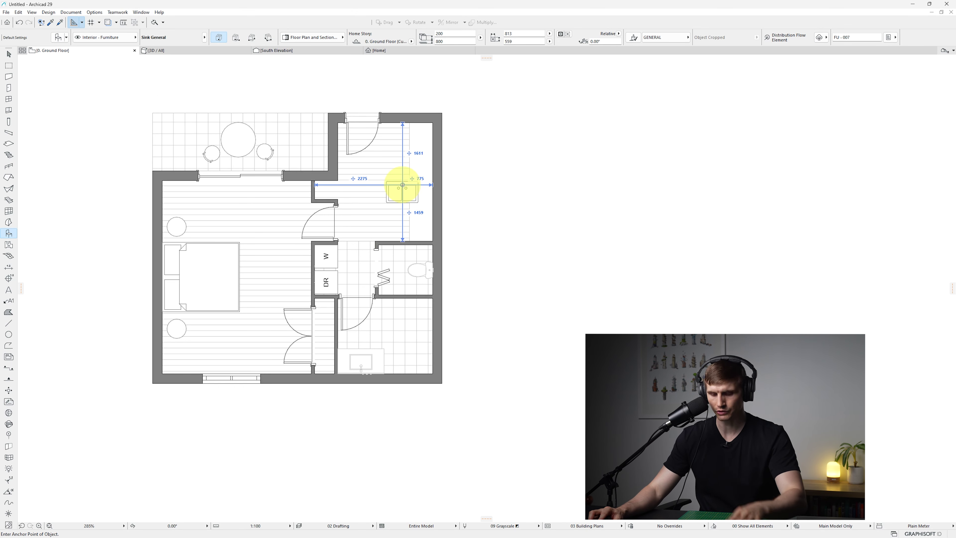
click(403, 192)
key(Escape)
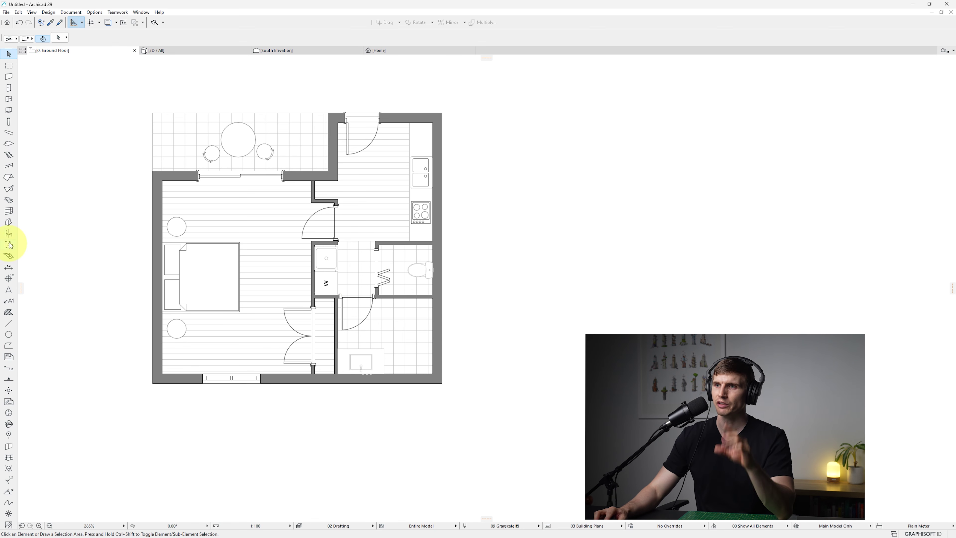
Step: Select all objects on the floor plan and override their pens with a black 0.13 mm symbol line pen
click(9, 233)
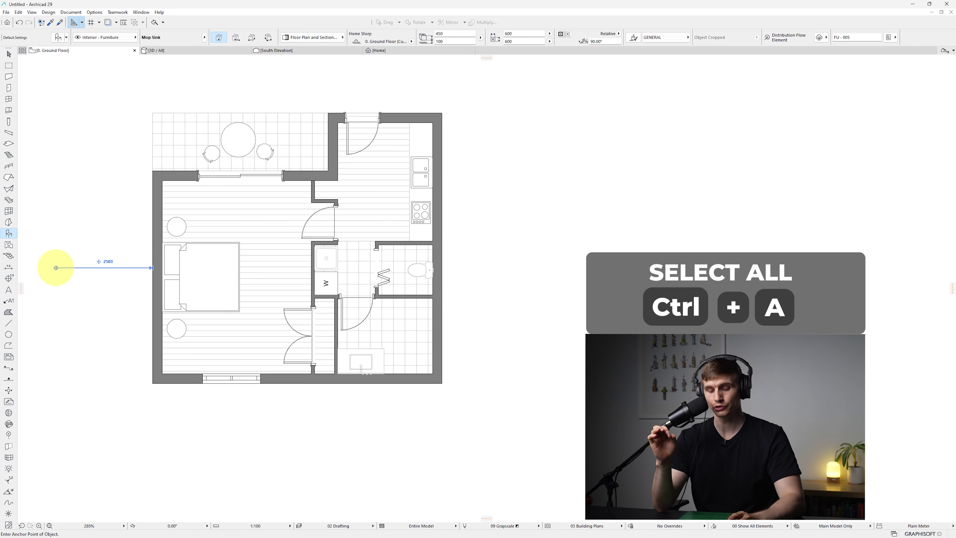
key(ctrl+a)
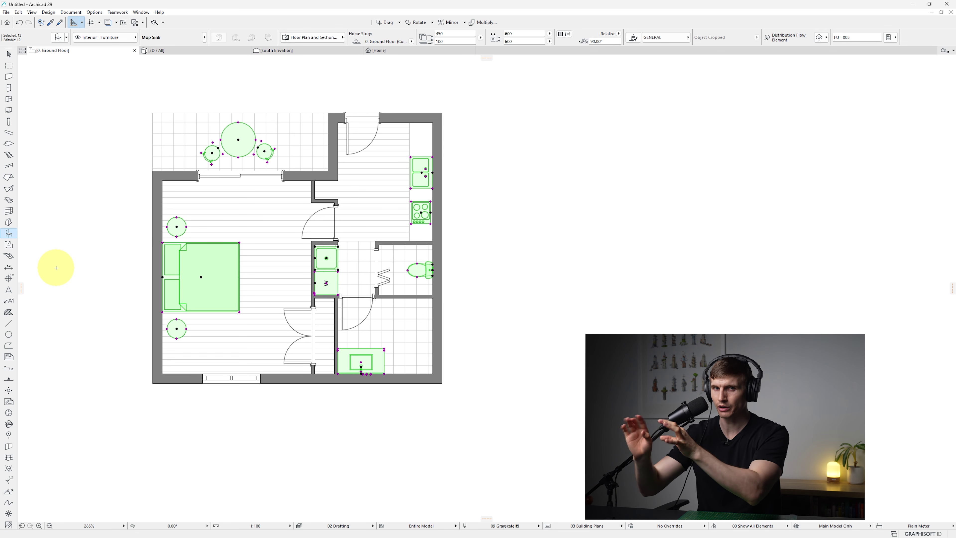
click(319, 38)
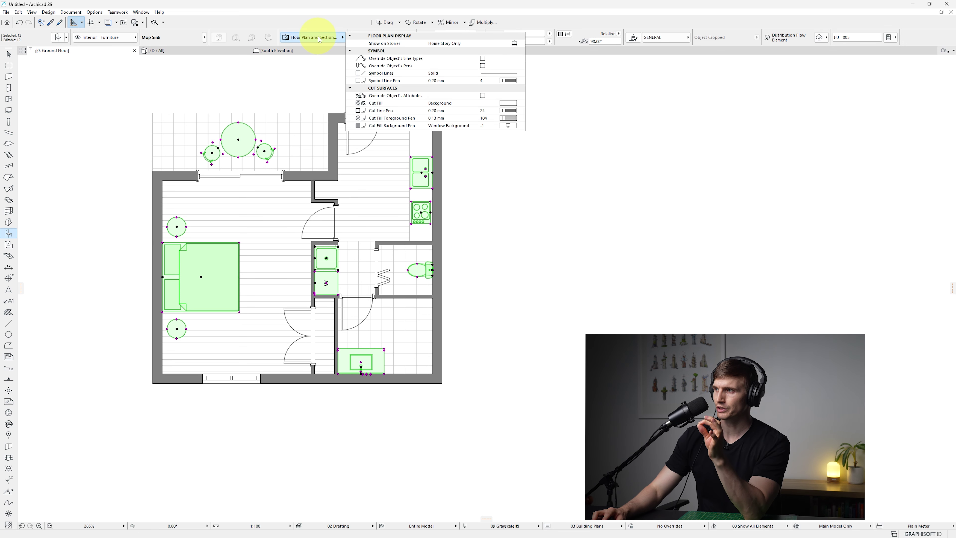
click(484, 66)
click(509, 81)
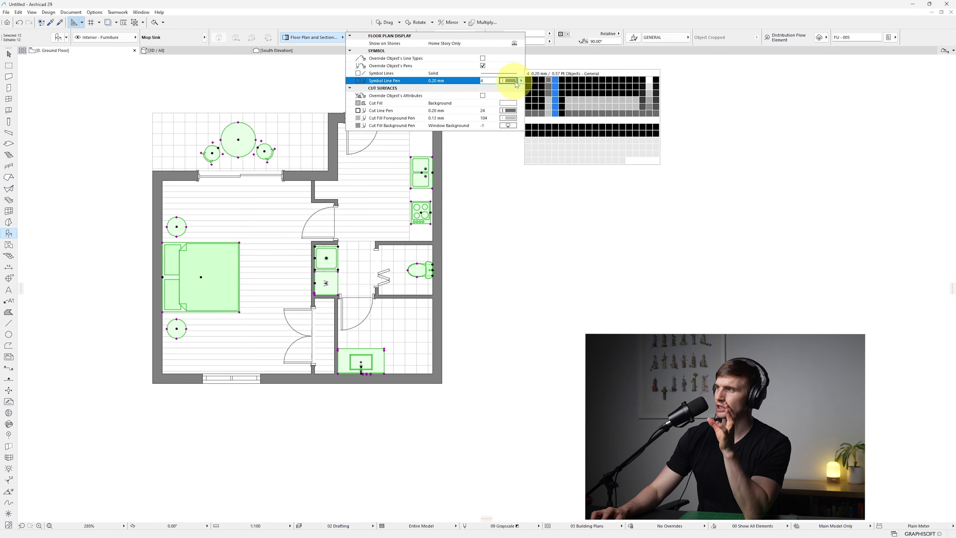
click(529, 80)
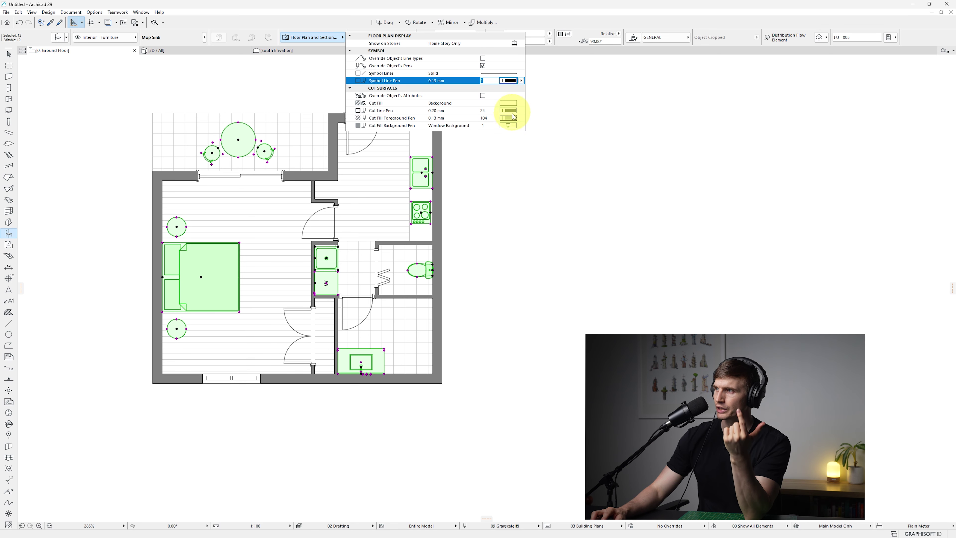
key(Escape)
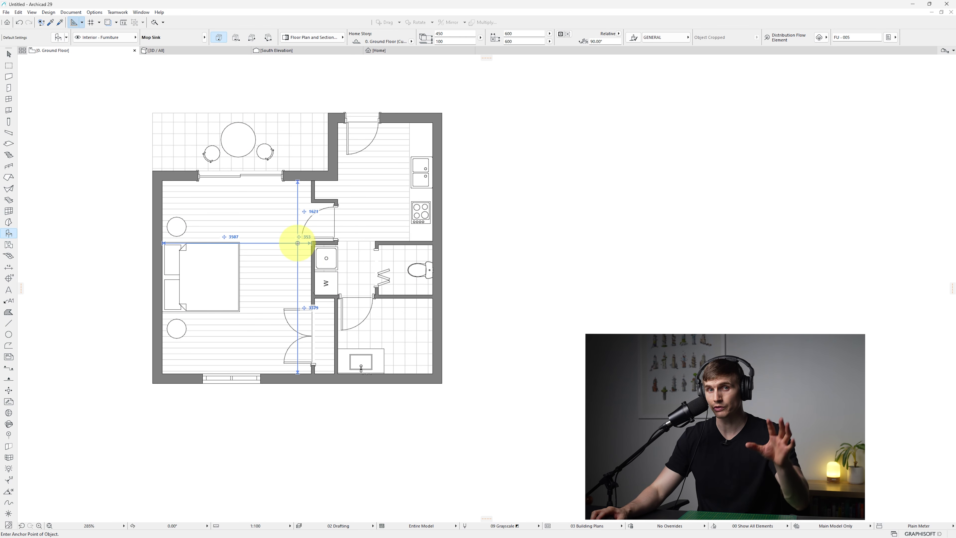
Step: Select all slabs on the ground floor plan
click(9, 144)
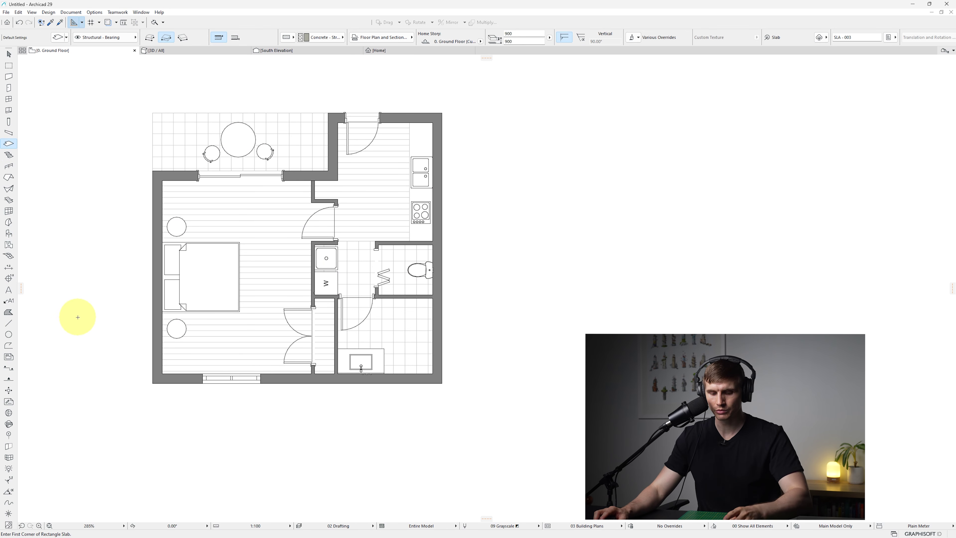
key(ctrl+a)
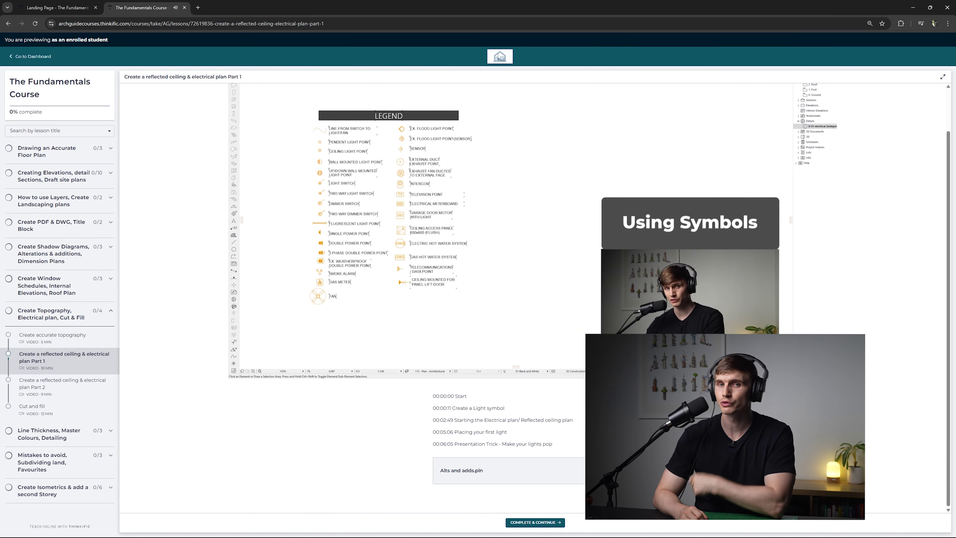
click(618, 471)
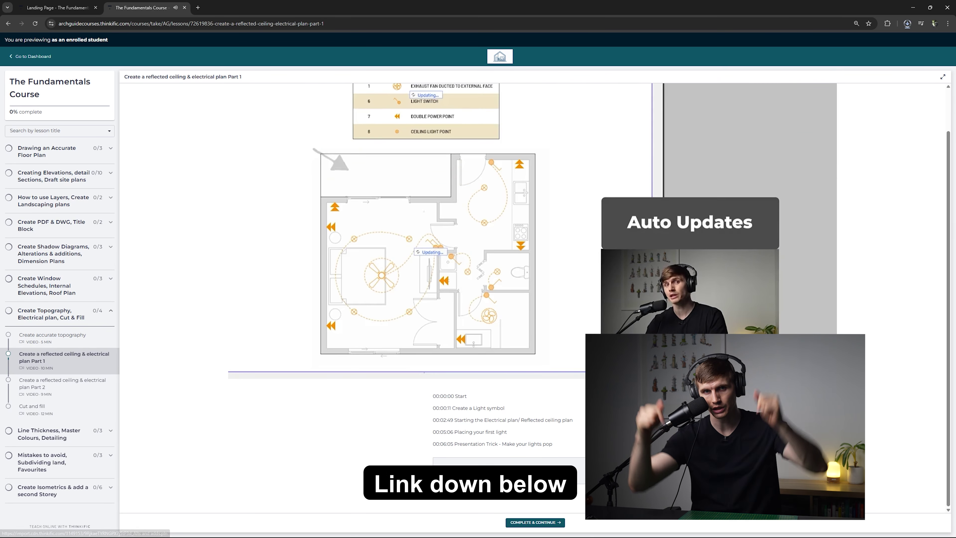